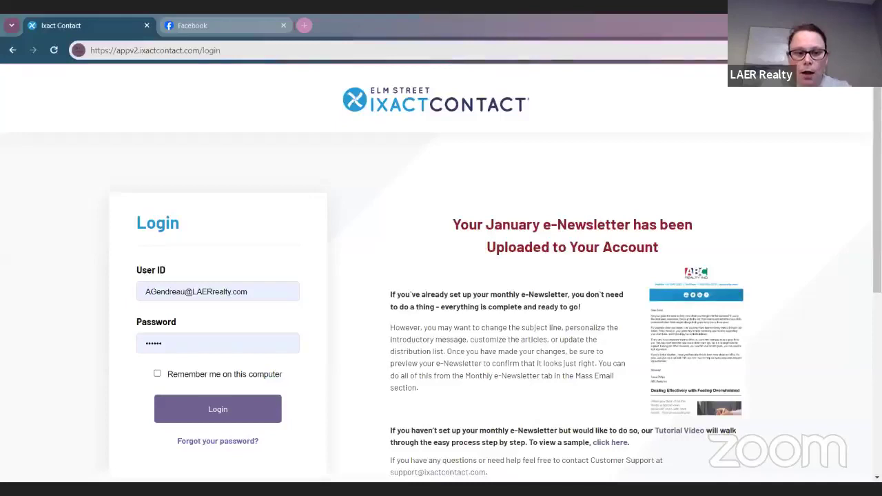
Step: Close the stray Facebook tab and log in to reach the IXACT Contact Dashboard
{"action": "scroll", "coordinate": [311, 329], "scroll_direction": "down", "scroll_amount": 3}
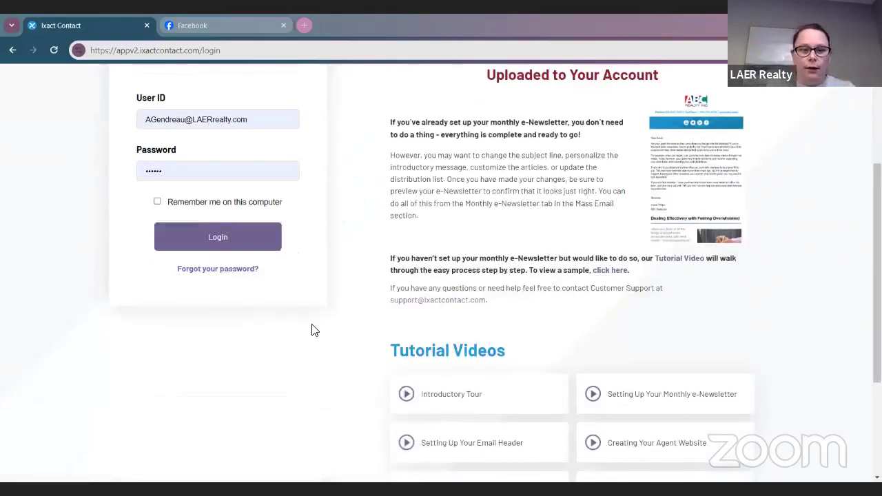
{"action": "scroll", "coordinate": [811, 278], "scroll_direction": "up", "scroll_amount": 2}
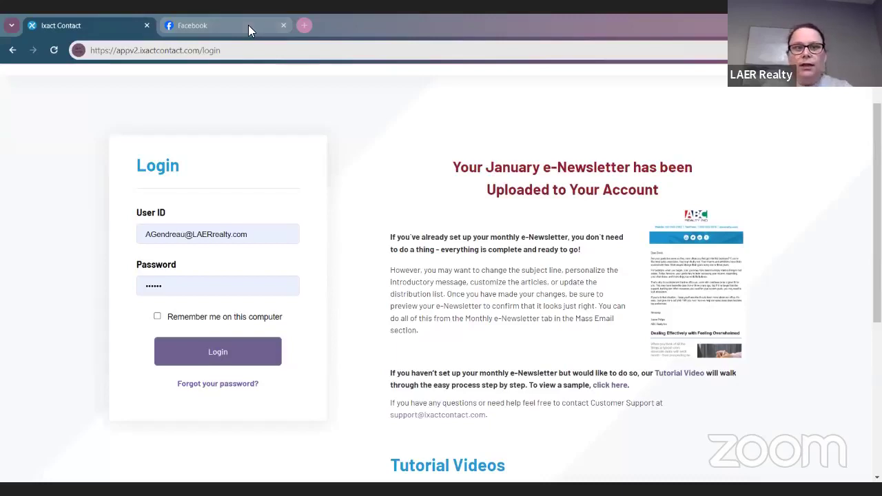
{"action": "left_click", "coordinate": [285, 23]}
{"action": "left_click", "coordinate": [285, 23]}
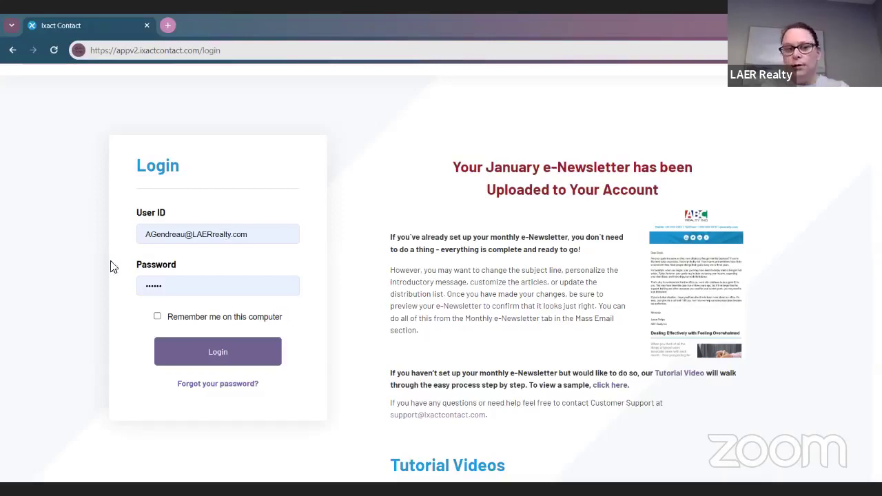
{"action": "left_click", "coordinate": [165, 350]}
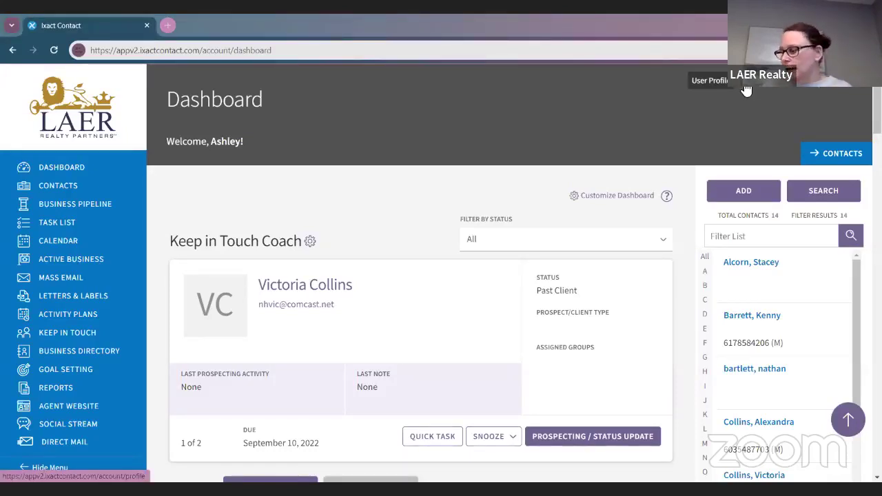
Step: Open the profile's Email Header tab, trying Standard Header, then keeping Custom Header and dismissing the notice
{"action": "left_click", "coordinate": [744, 89]}
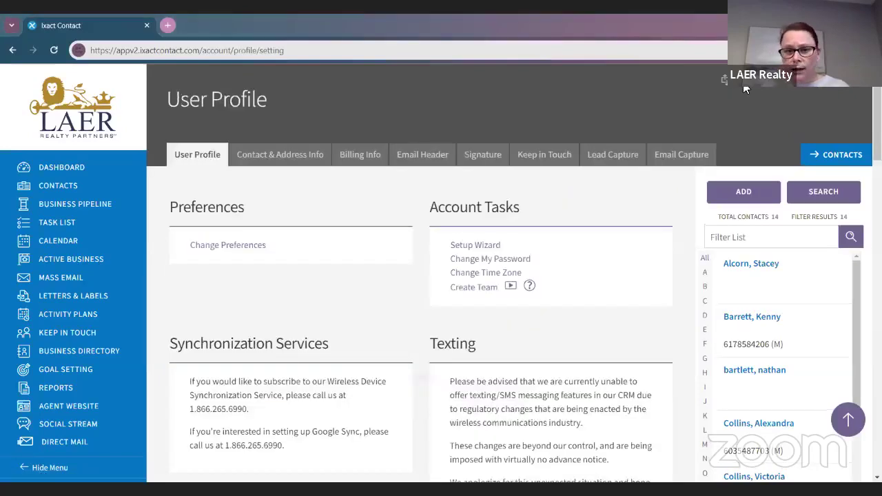
{"action": "left_click", "coordinate": [442, 157]}
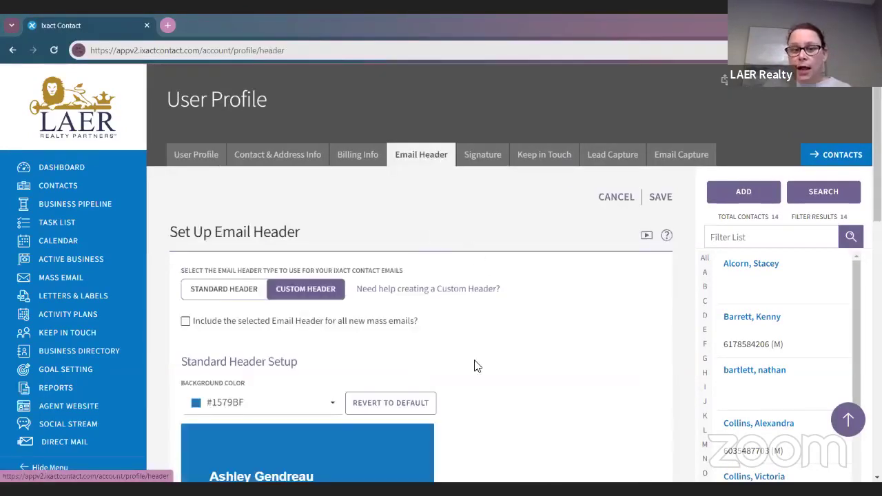
{"action": "scroll", "coordinate": [465, 378], "scroll_direction": "down", "scroll_amount": 1}
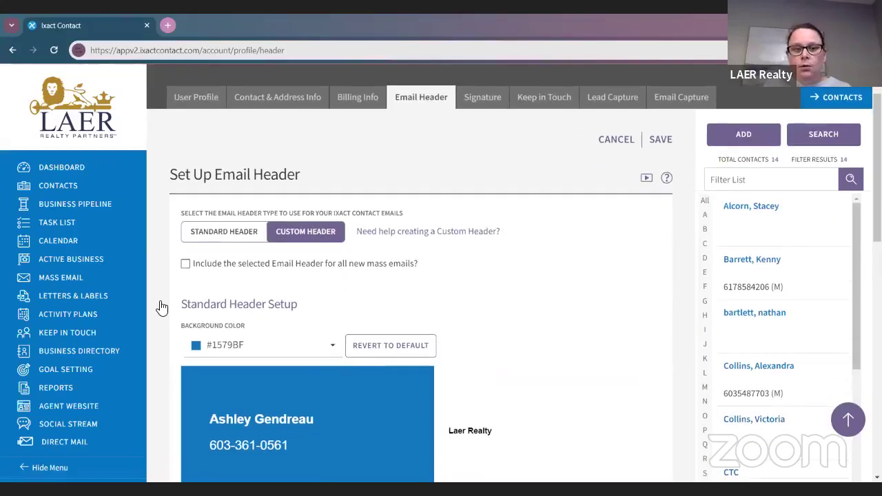
{"action": "left_click", "coordinate": [206, 240]}
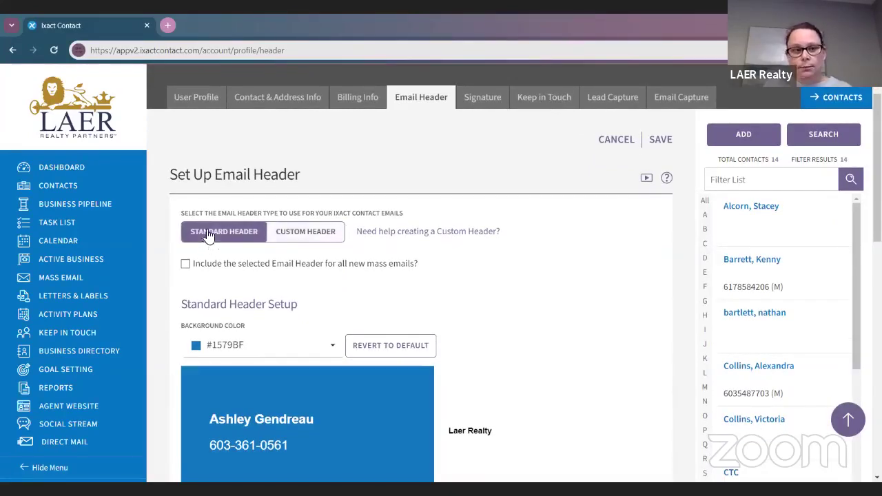
{"action": "left_click", "coordinate": [302, 242]}
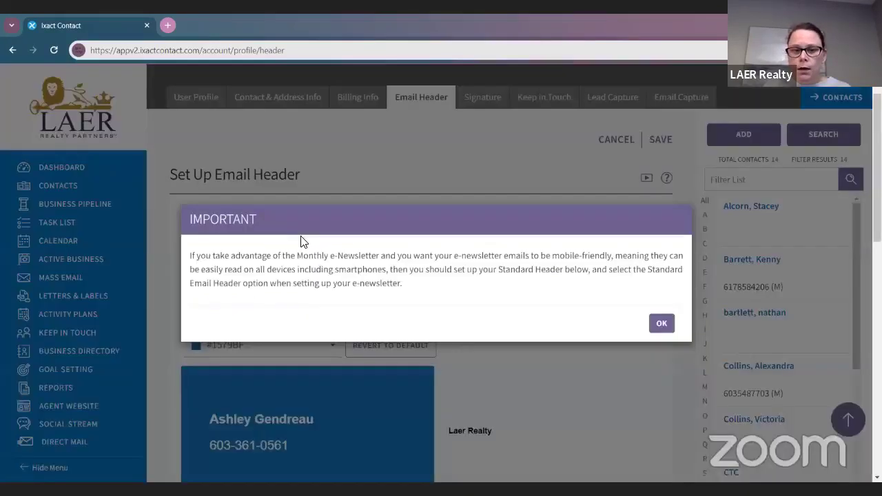
{"action": "left_click", "coordinate": [661, 321]}
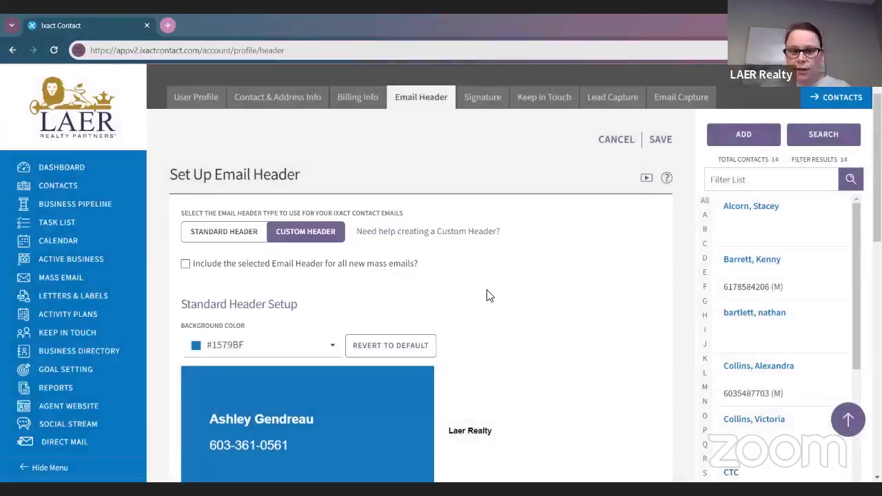
Step: Show and then hide the help text on creating a custom header
{"action": "scroll", "coordinate": [487, 296], "scroll_direction": "down", "scroll_amount": 3}
{"action": "scroll", "coordinate": [541, 317], "scroll_direction": "up", "scroll_amount": 3}
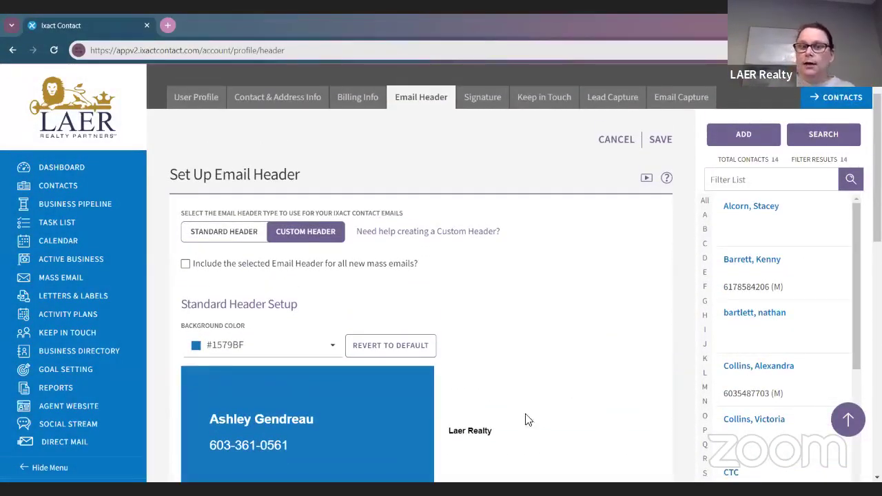
{"action": "left_click", "coordinate": [422, 236]}
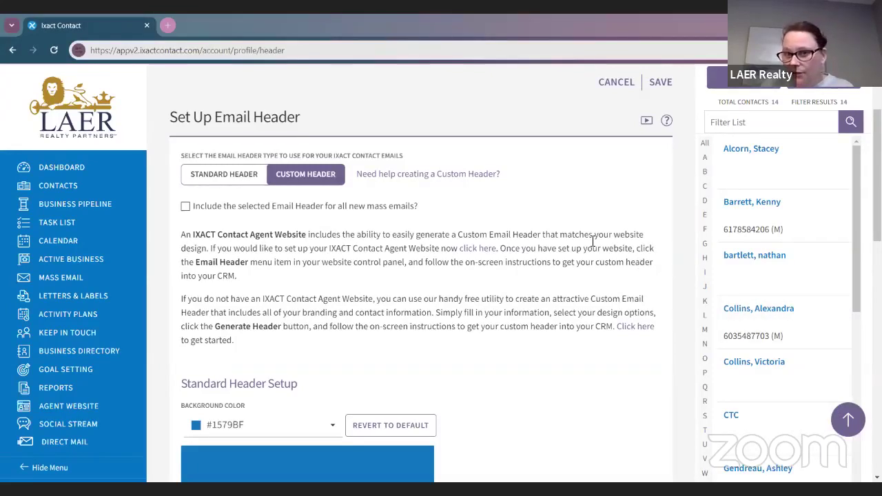
{"action": "left_click", "coordinate": [453, 175]}
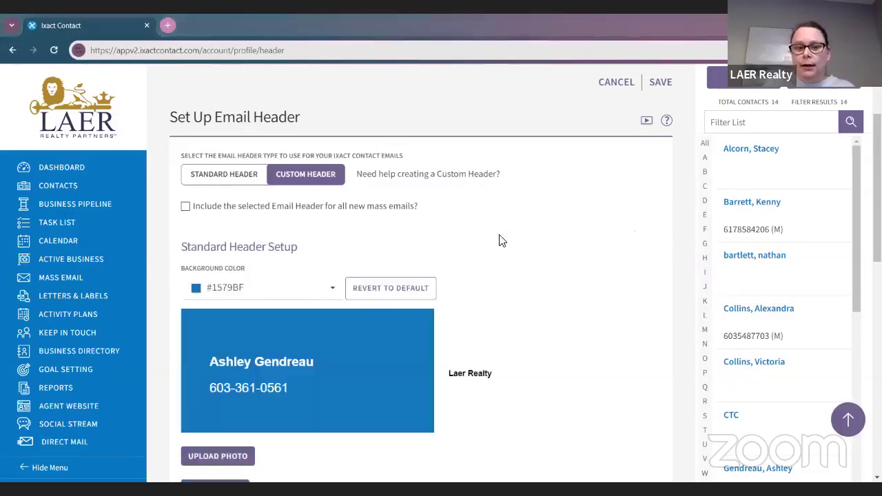
Step: Tick 'Include the selected Email Header for all new mass emails?'
{"action": "scroll", "coordinate": [502, 240], "scroll_direction": "down", "scroll_amount": 1}
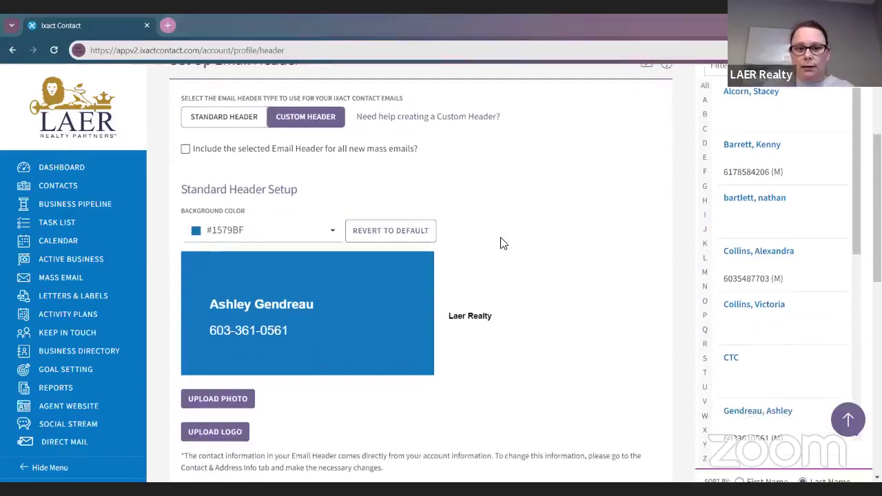
{"action": "left_click", "coordinate": [184, 153]}
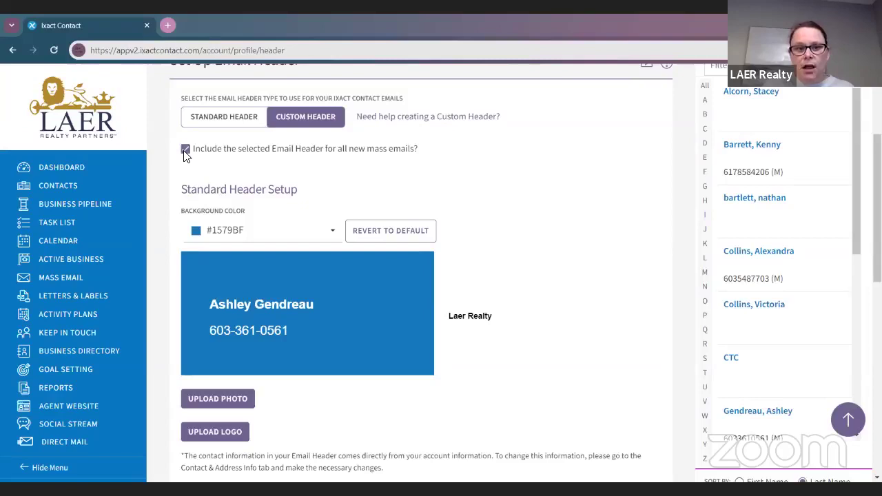
{"action": "scroll", "coordinate": [462, 164], "scroll_direction": "down", "scroll_amount": 2}
{"action": "scroll", "coordinate": [462, 164], "scroll_direction": "up", "scroll_amount": 2}
Step: Expand the custom header help and open the free Custom Email Header Generator
{"action": "left_click", "coordinate": [441, 124]}
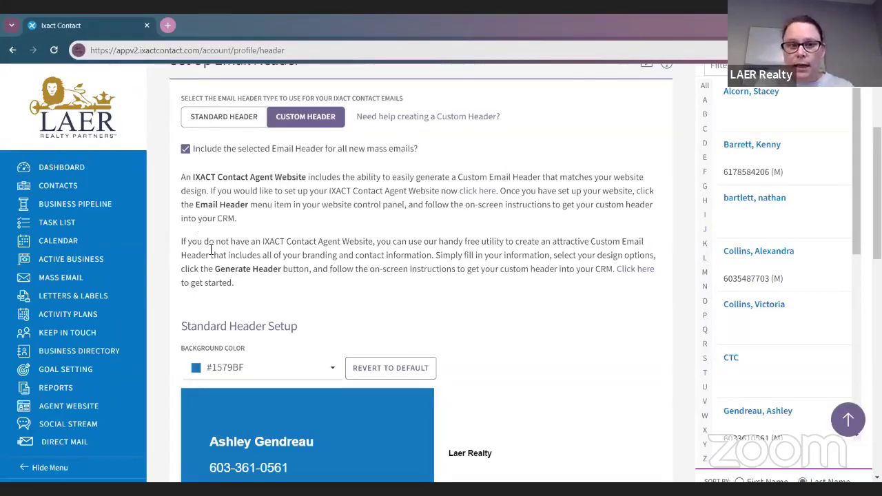
{"action": "left_click_drag", "start_coordinate": [180, 245], "coordinate": [494, 283]}
{"action": "left_click", "coordinate": [646, 318]}
{"action": "left_click", "coordinate": [645, 273]}
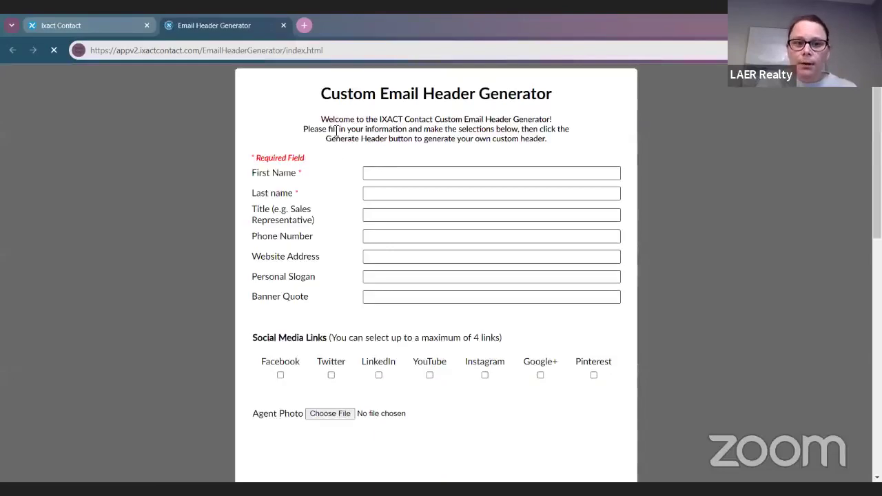
Step: Enter the agent's first and last name and the title REALTOR
{"action": "left_click", "coordinate": [517, 171]}
{"action": "type", "text": "AHsl"}
{"action": "key", "text": "BackSpace"}
{"action": "key", "text": "BackSpace"}
{"action": "key", "text": "BackSpace"}
{"action": "type", "text": "shely"}
{"action": "key", "text": "BackSpace"}
{"action": "key", "text": "BackSpace"}
{"action": "key", "text": "BackSpace"}
{"action": "key", "text": "BackSpace"}
{"action": "key", "text": "Tab"}
{"action": "key", "text": "Tab"}
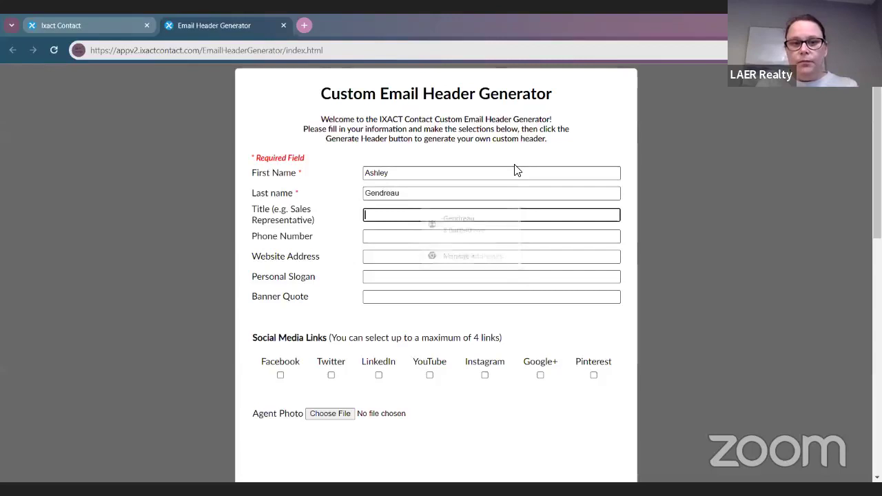
{"action": "type", "text": "REALTOR"}
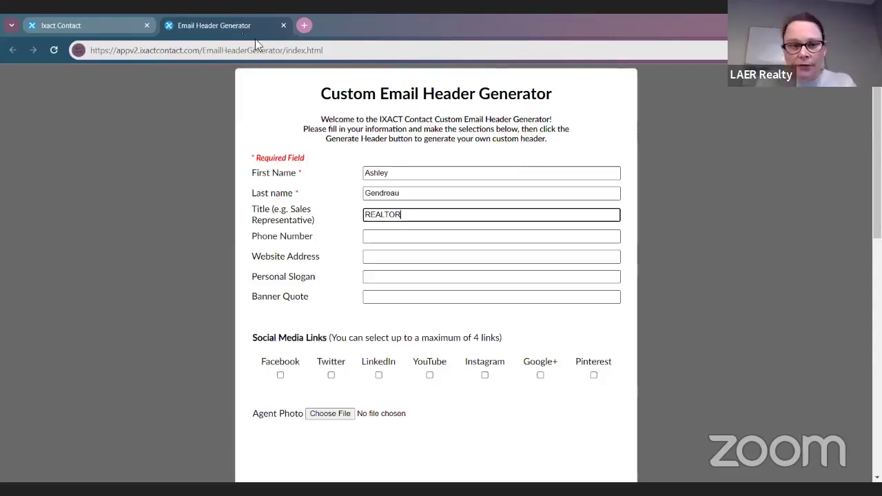
Step: Enter the agent's dash-formatted phone number and website address
{"action": "left_click", "coordinate": [422, 238]}
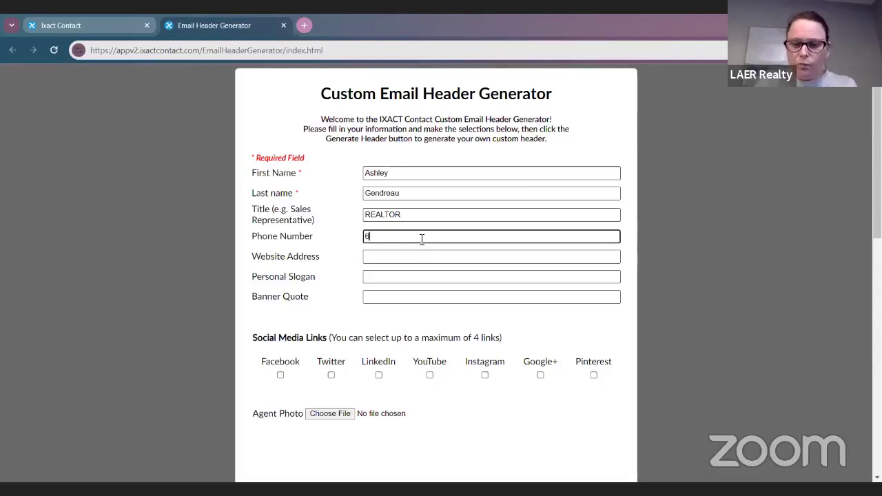
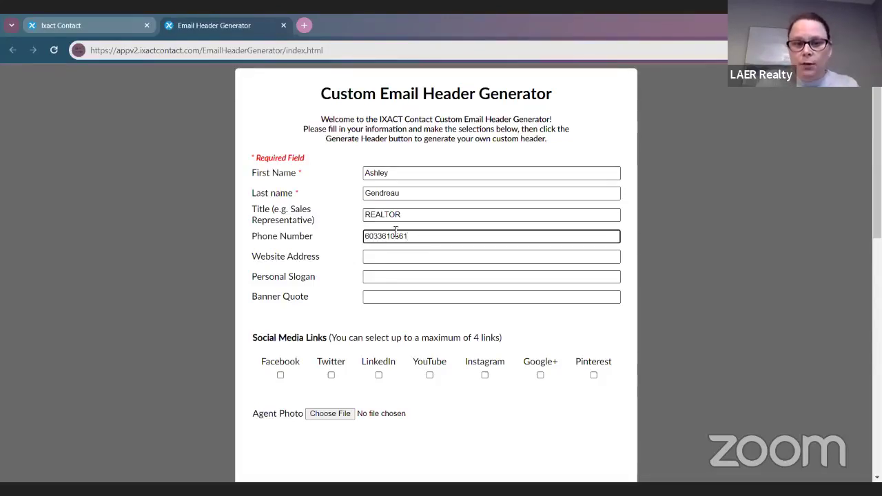
{"action": "left_click", "coordinate": [390, 236]}
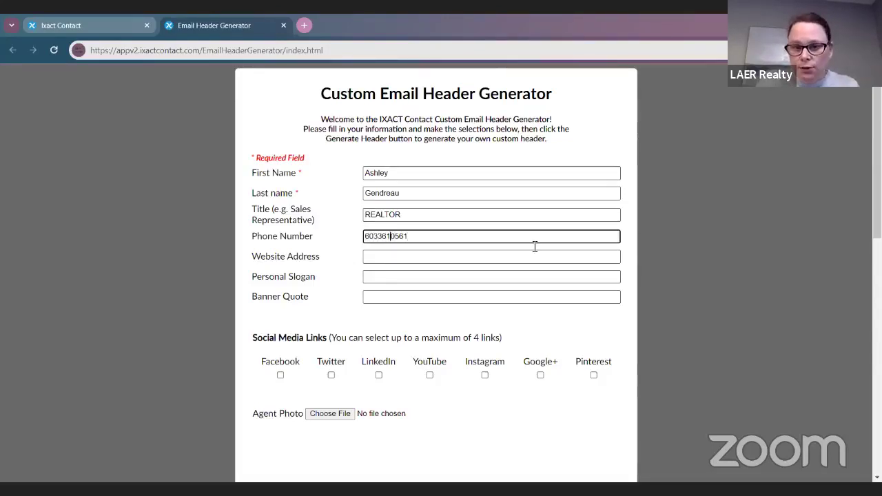
{"action": "type", "text": "-"}
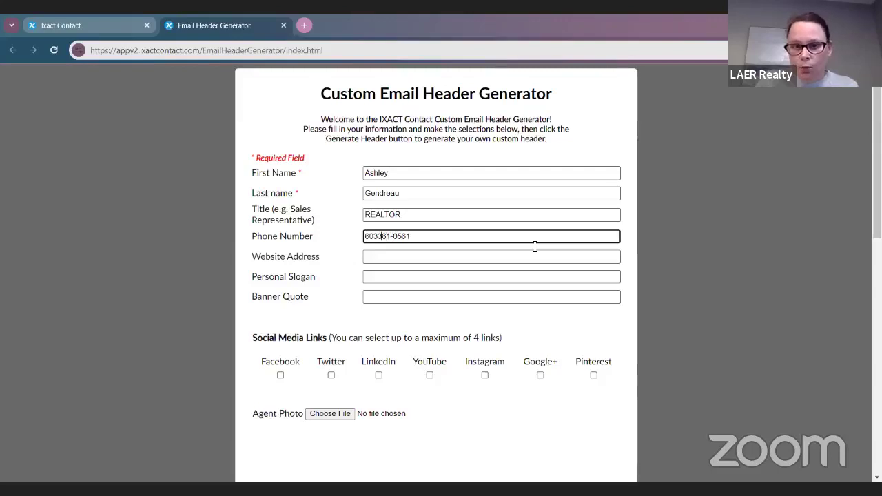
{"action": "type", "text": "-"}
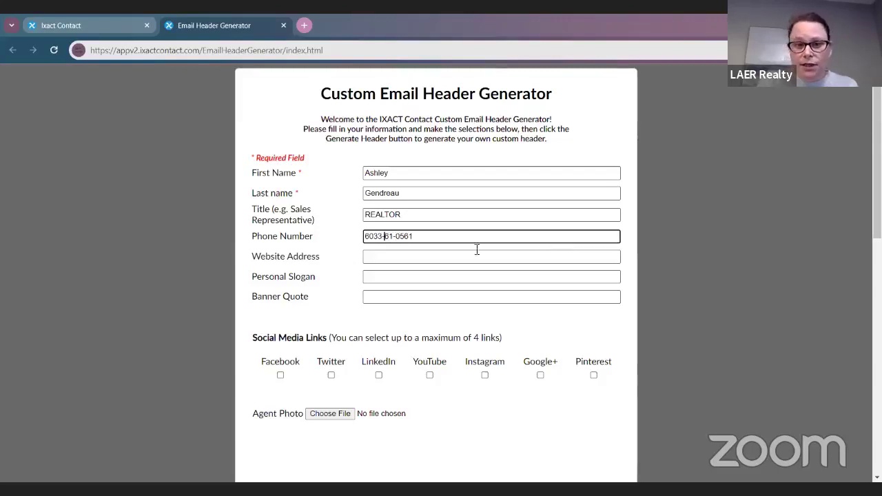
{"action": "key", "text": "BackSpace"}
{"action": "key", "text": "BackSpace"}
{"action": "type", "text": "-3"}
{"action": "left_click", "coordinate": [402, 256]}
{"action": "type", "text": "www.your"}
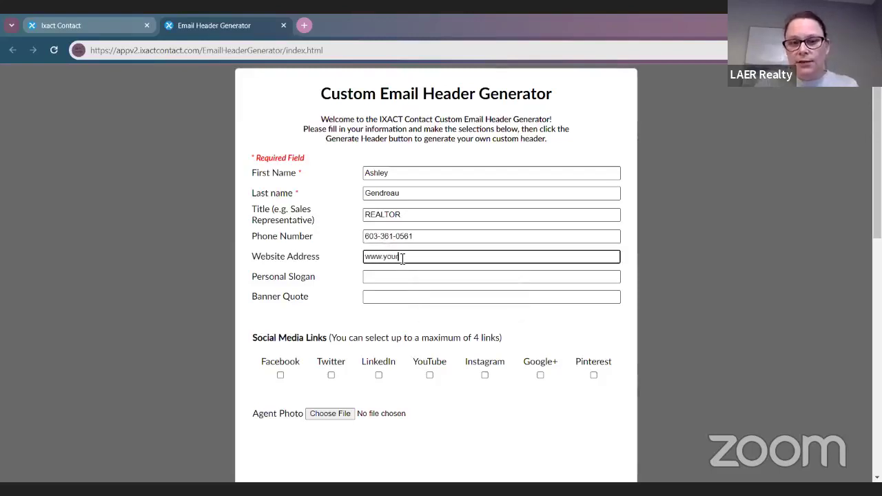
{"action": "type", "text": "homegalashley"}
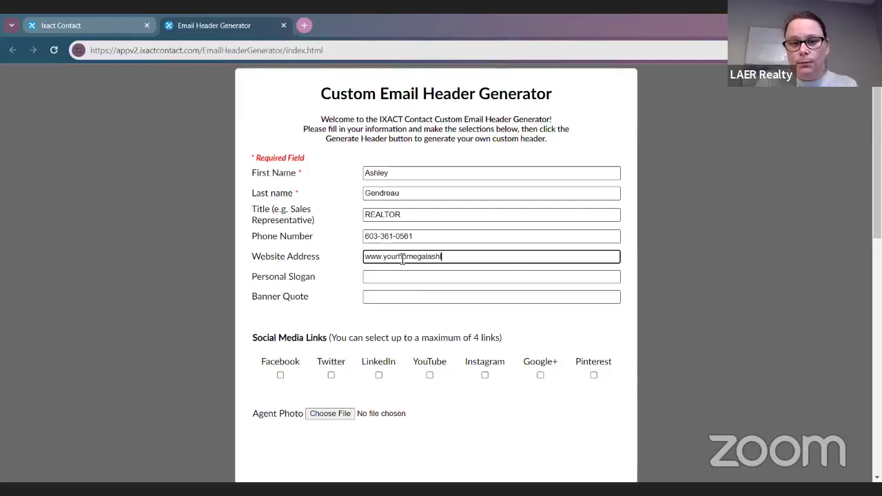
{"action": "type", "text": ".com"}
Step: Enter the banner quote 'The ROAR That Opens More Doors'
{"action": "left_click", "coordinate": [400, 279]}
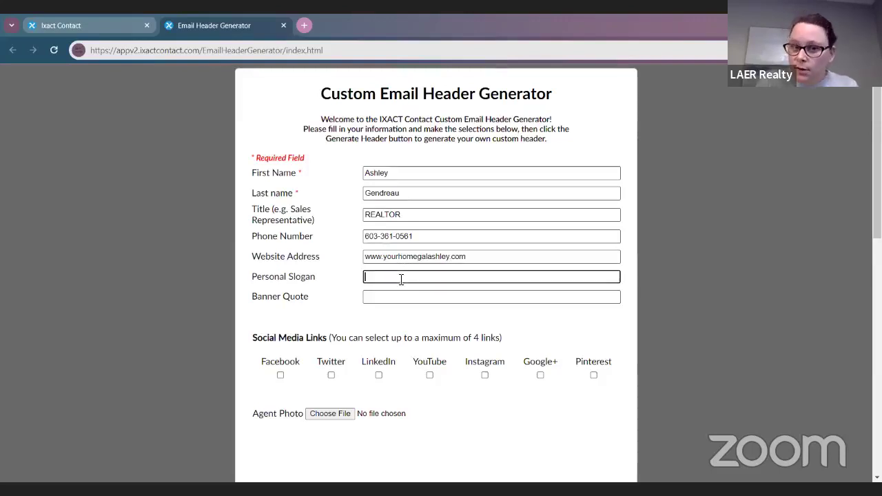
{"action": "left_click", "coordinate": [395, 296]}
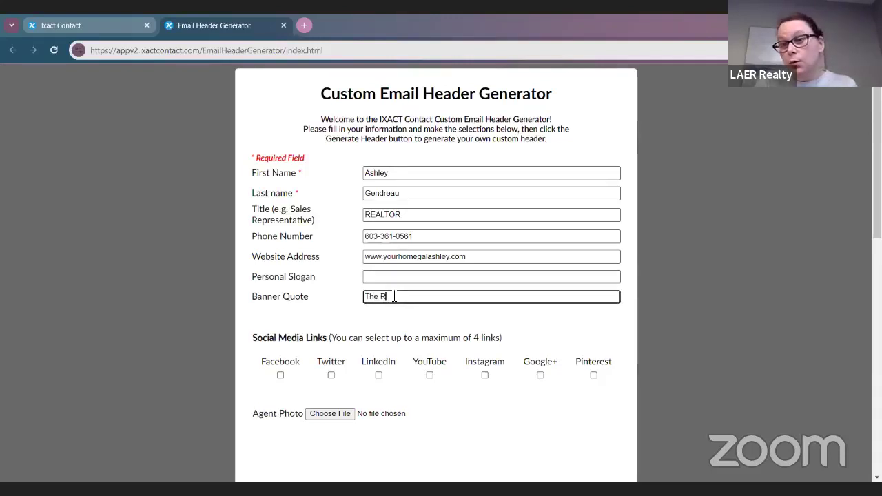
{"action": "type", "text": "The ROAR That Ope"}
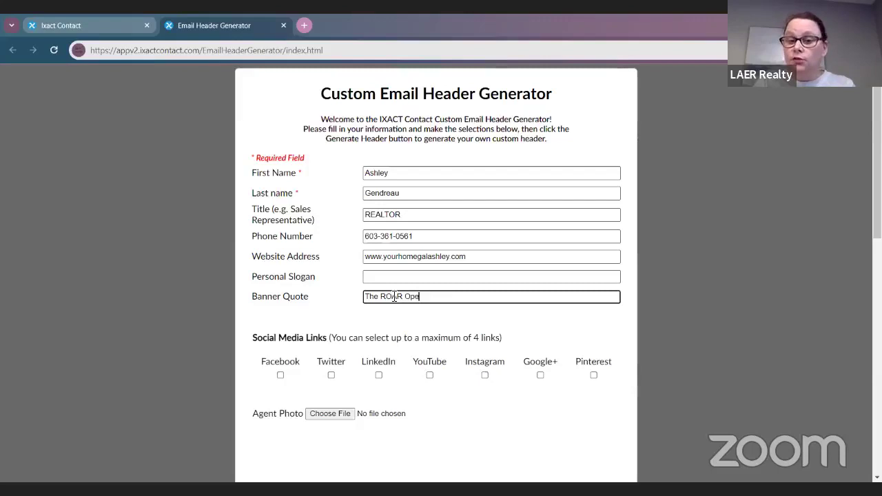
{"action": "type", "text": "ns More Doorsd"}
{"action": "key", "text": "BackSpace"}
{"action": "scroll", "coordinate": [394, 297], "scroll_direction": "down", "scroll_amount": 3}
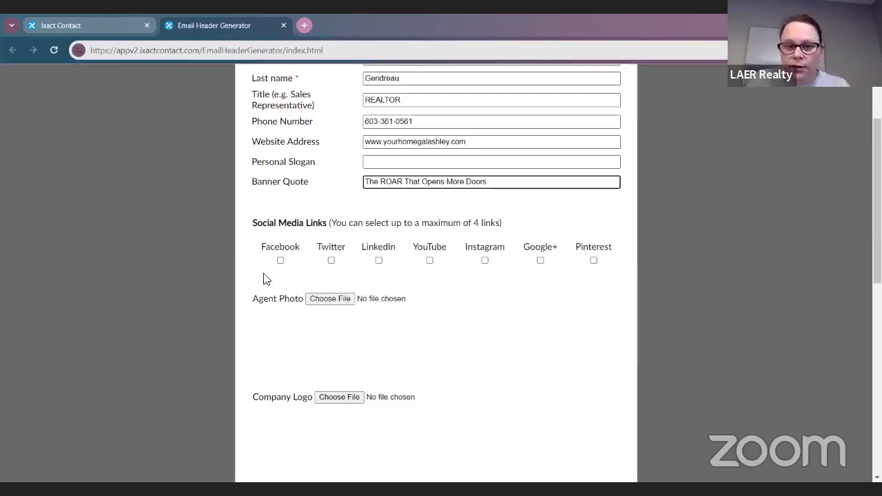
Step: Tick the Facebook, Instagram and Google+ social link boxes
{"action": "left_click", "coordinate": [280, 260]}
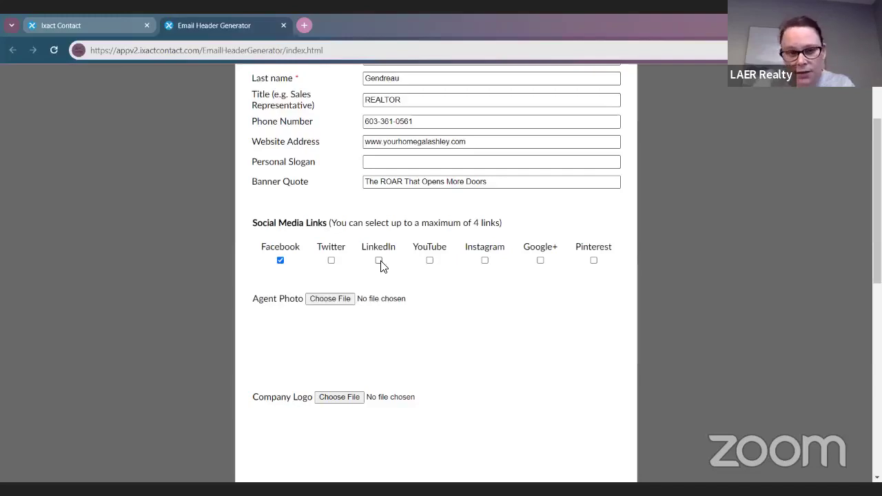
{"action": "left_click", "coordinate": [486, 261]}
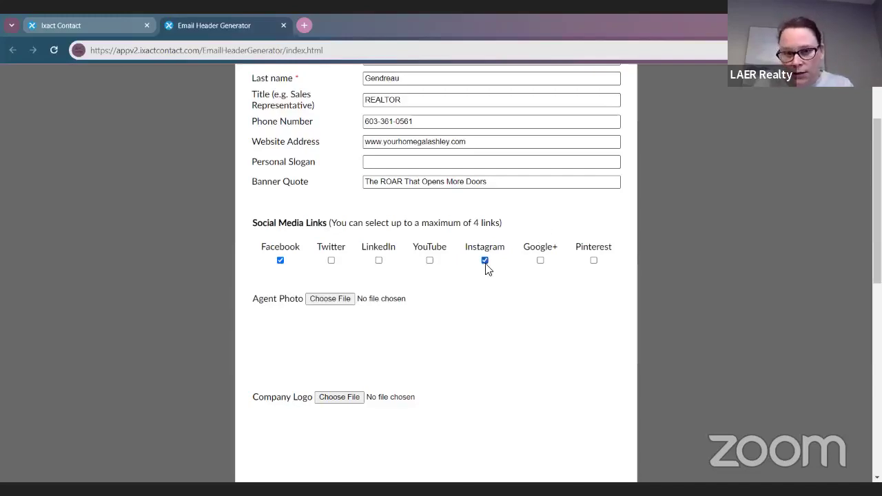
{"action": "left_click", "coordinate": [541, 260]}
{"action": "scroll", "coordinate": [550, 314], "scroll_direction": "down", "scroll_amount": 3}
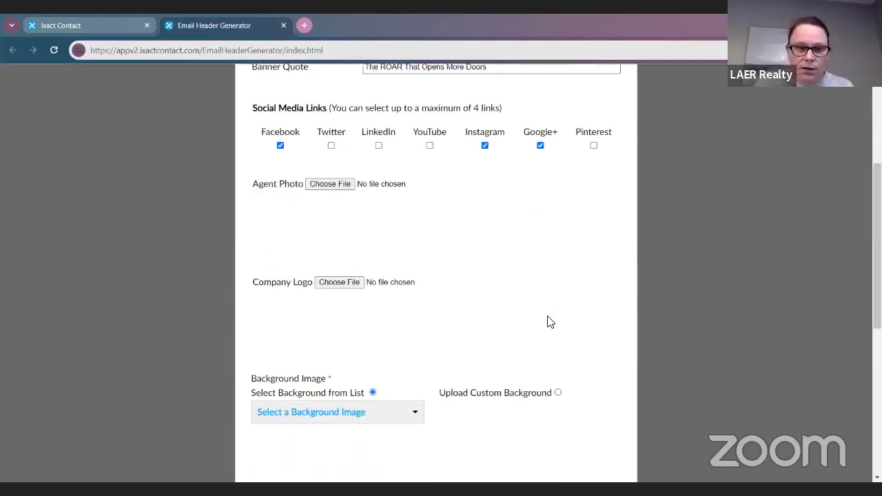
Step: Find the agent's photo in Downloads and attach it as the Agent Photo
{"action": "left_click", "coordinate": [330, 184]}
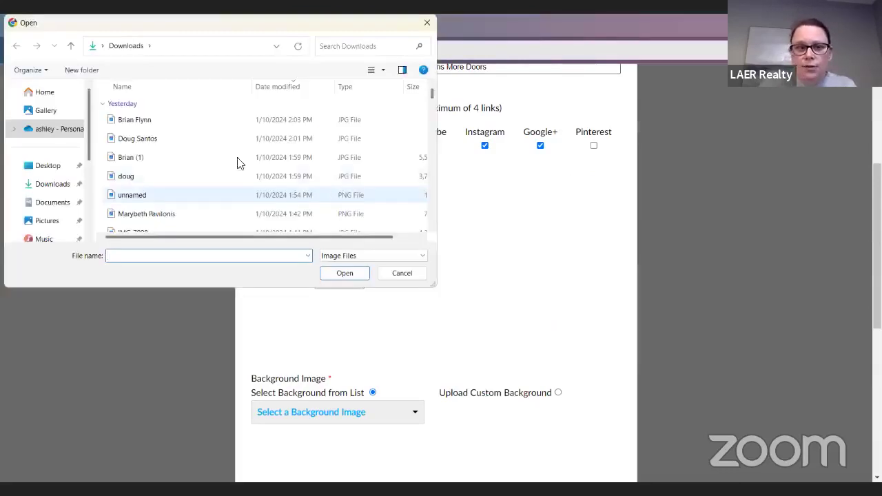
{"action": "left_click", "coordinate": [393, 49]}
{"action": "type", "text": "ashley"}
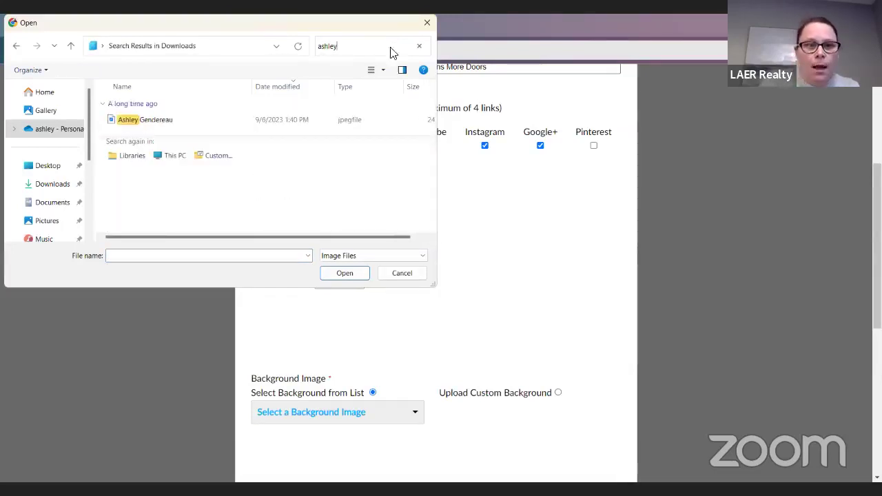
{"action": "left_click", "coordinate": [304, 123]}
{"action": "left_click", "coordinate": [342, 275]}
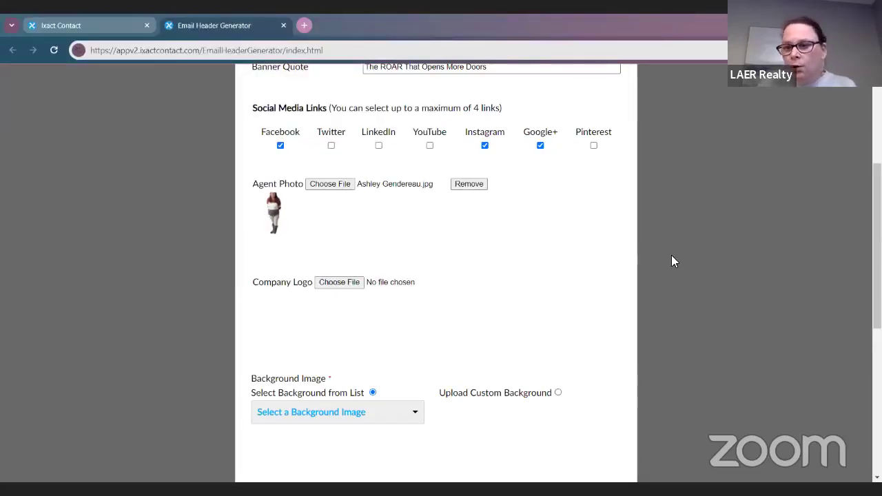
{"action": "scroll", "coordinate": [292, 260], "scroll_direction": "down", "scroll_amount": 1}
{"action": "scroll", "coordinate": [282, 220], "scroll_direction": "up", "scroll_amount": 1}
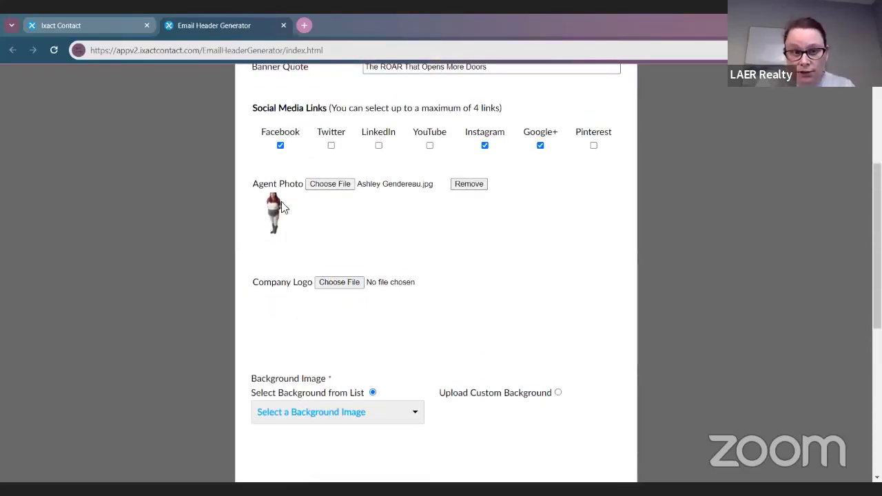
Step: Re-attach the agent's photo from the Downloads search results
{"action": "left_click", "coordinate": [339, 282]}
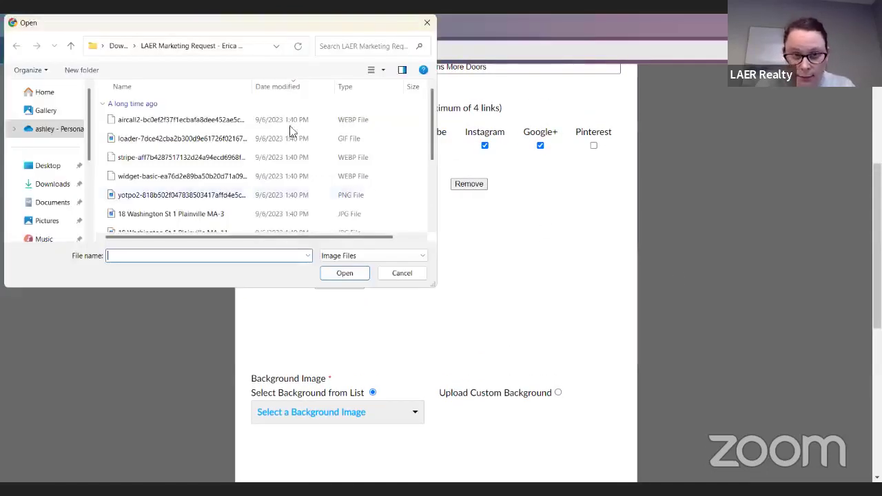
{"action": "left_click", "coordinate": [375, 46]}
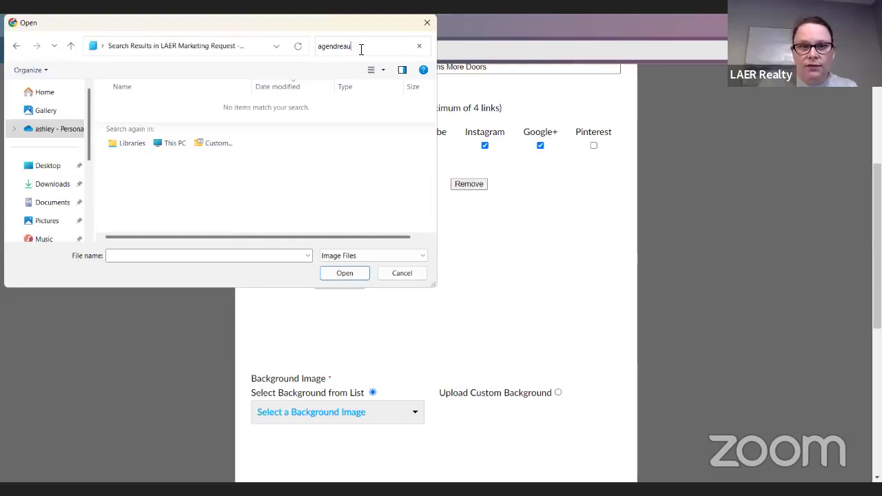
{"action": "key", "text": "BackSpace"}
{"action": "key", "text": "BackSpace"}
{"action": "key", "text": "BackSpace"}
{"action": "key", "text": "BackSpace"}
{"action": "key", "text": "BackSpace"}
{"action": "key", "text": "BackSpace"}
{"action": "key", "text": "BackSpace"}
{"action": "key", "text": "BackSpace"}
{"action": "key", "text": "BackSpace"}
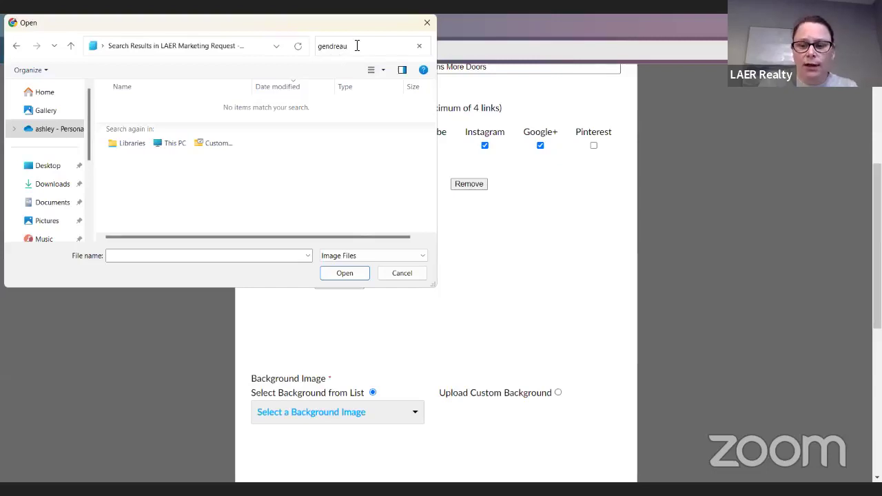
{"action": "key", "text": "BackSpace"}
{"action": "key", "text": "BackSpace"}
{"action": "key", "text": "BackSpace"}
{"action": "key", "text": "BackSpace"}
{"action": "key", "text": "BackSpace"}
{"action": "key", "text": "BackSpace"}
{"action": "key", "text": "BackSpace"}
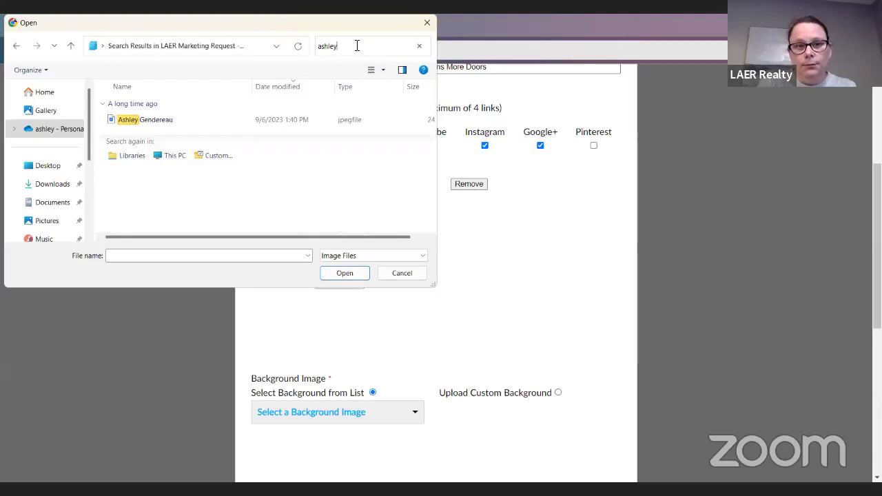
{"action": "left_click", "coordinate": [250, 121]}
{"action": "left_click", "coordinate": [345, 274]}
{"action": "scroll", "coordinate": [511, 337], "scroll_direction": "down", "scroll_amount": 1}
{"action": "scroll", "coordinate": [510, 336], "scroll_direction": "down", "scroll_amount": 1}
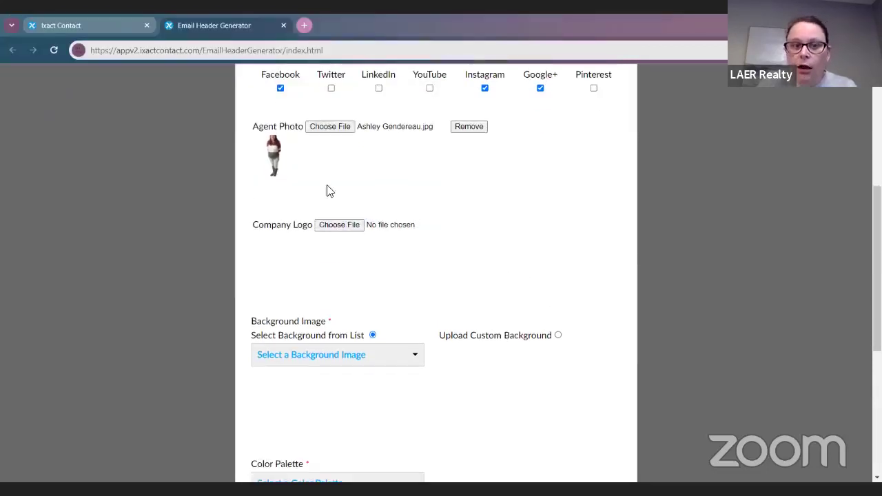
Step: Upload the white LAER logo file as the Company Logo
{"action": "left_click", "coordinate": [327, 225]}
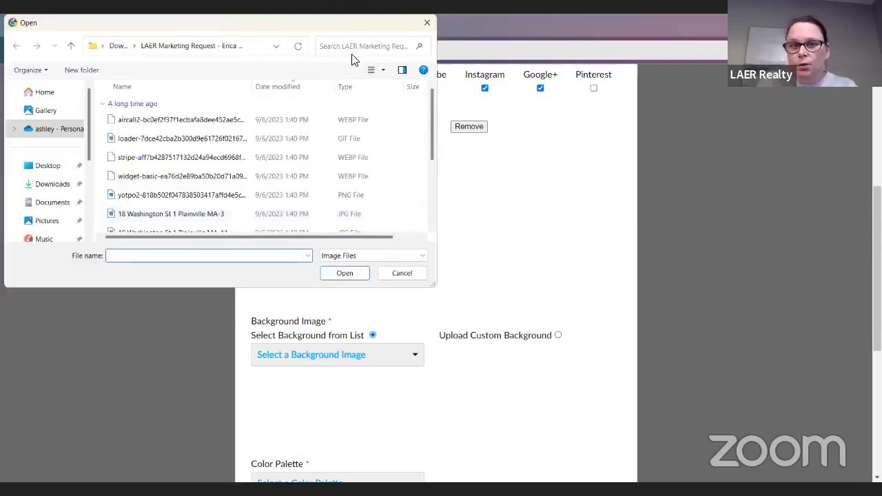
{"action": "left_click", "coordinate": [355, 49]}
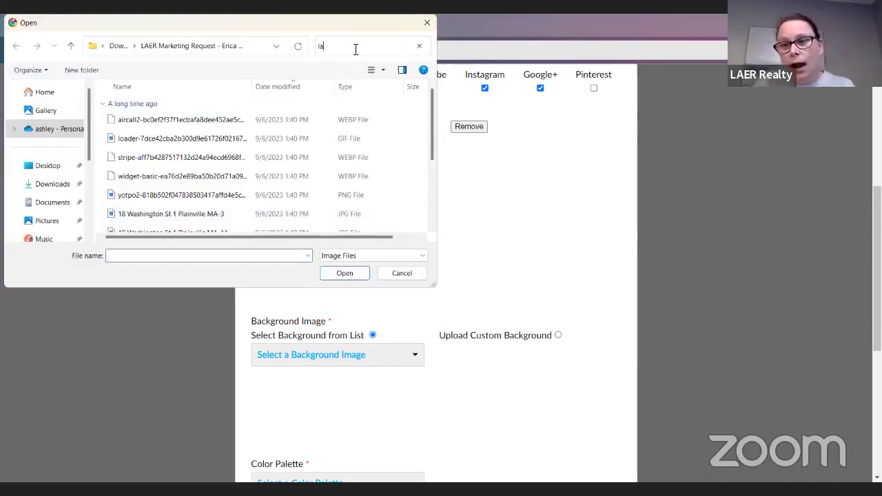
{"action": "type", "text": "laer"}
{"action": "key", "text": "BackSpace"}
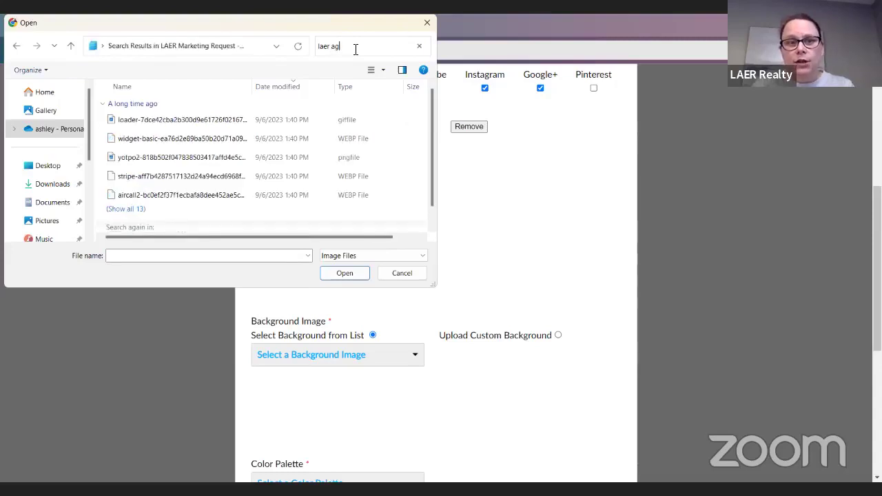
{"action": "key", "text": "BackSpace"}
{"action": "key", "text": "BackSpace"}
{"action": "key", "text": "BackSpace"}
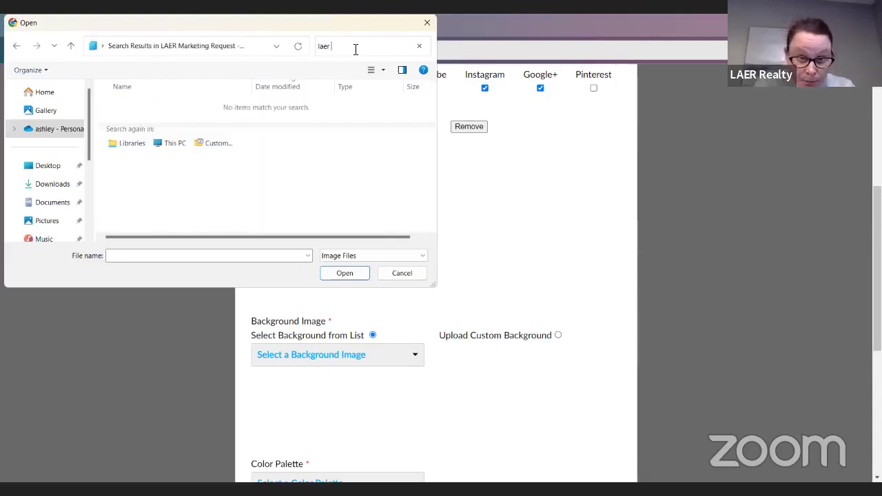
{"action": "type", "text": "logo"}
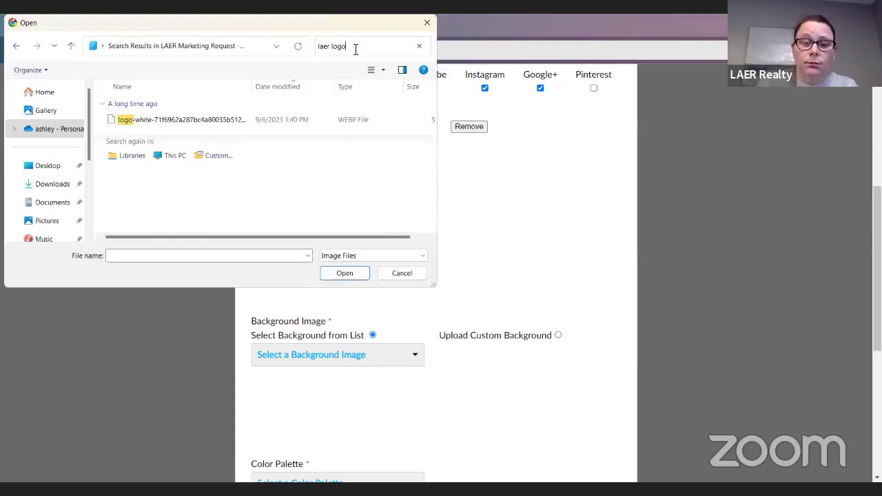
{"action": "left_click", "coordinate": [242, 124]}
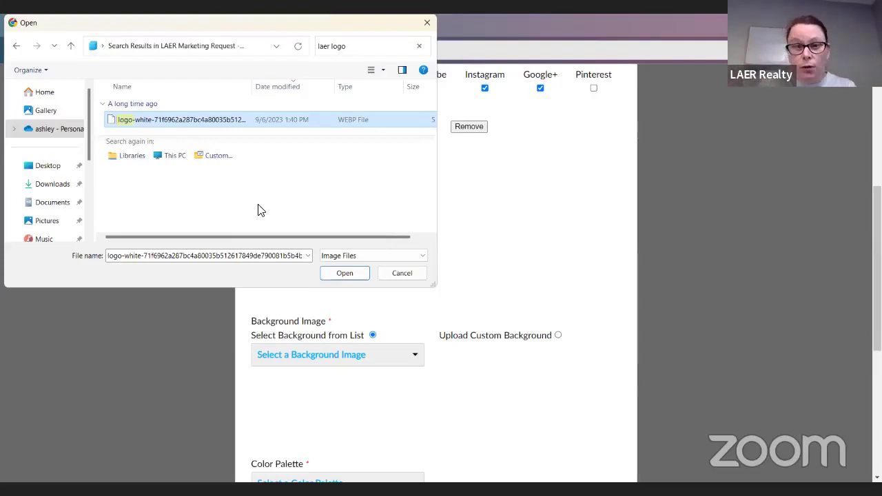
{"action": "left_click", "coordinate": [343, 269]}
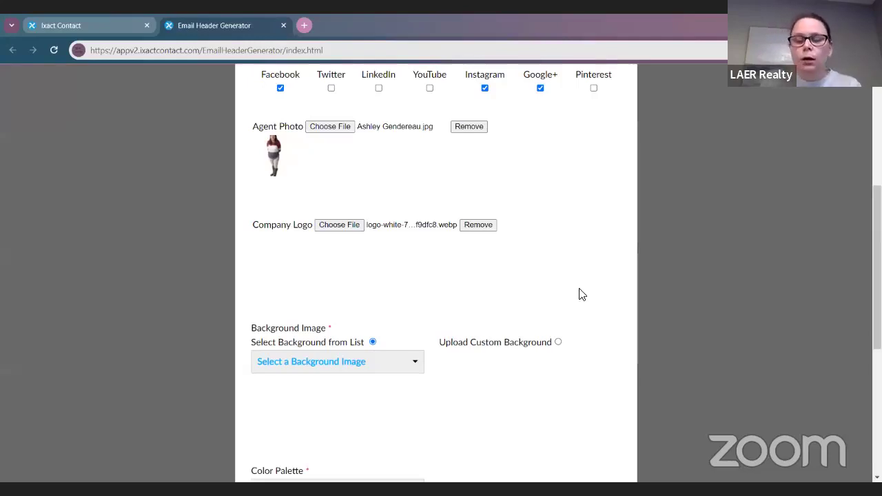
{"action": "scroll", "coordinate": [557, 282], "scroll_direction": "down", "scroll_amount": 1}
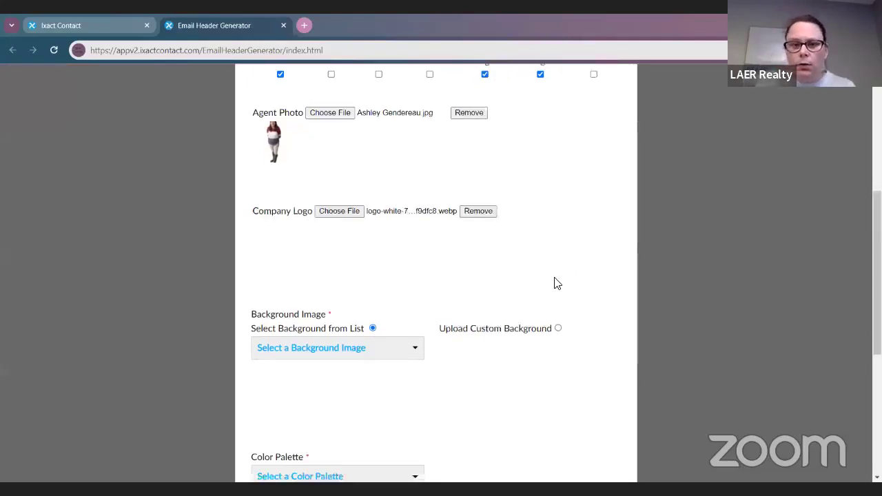
{"action": "scroll", "coordinate": [558, 283], "scroll_direction": "down", "scroll_amount": 1}
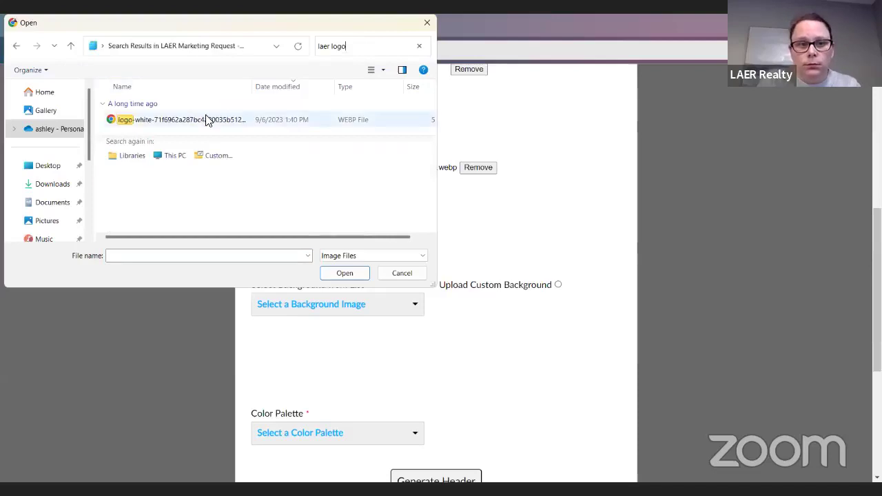
Step: Replace it with the full-colour LAER_Logo_FullColoronDarkTransparent_Medium file found by searching 'laer logo'
{"action": "left_click", "coordinate": [42, 204]}
{"action": "left_click", "coordinate": [43, 183]}
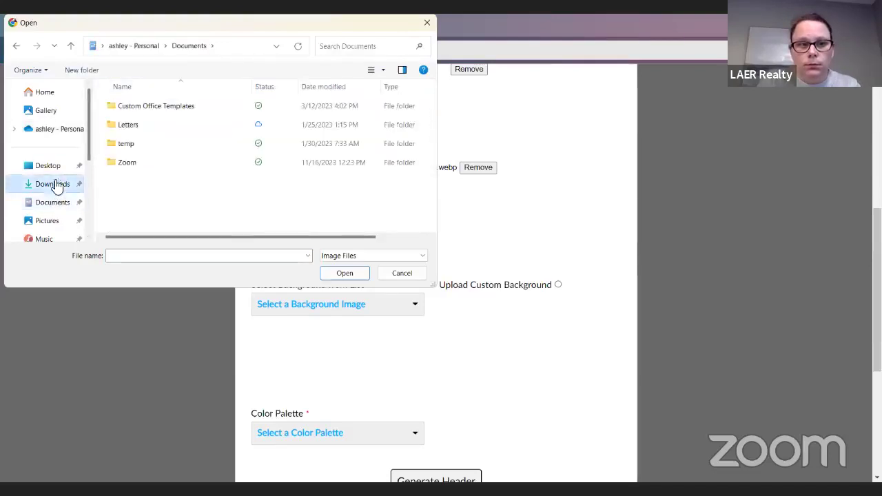
{"action": "left_click", "coordinate": [385, 44]}
{"action": "type", "text": "laer logo"}
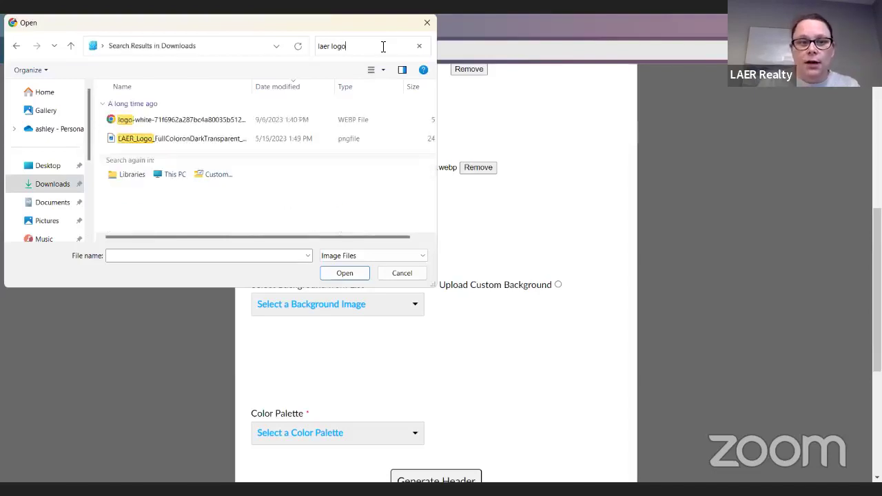
{"action": "left_click", "coordinate": [193, 138]}
{"action": "left_click", "coordinate": [353, 274]}
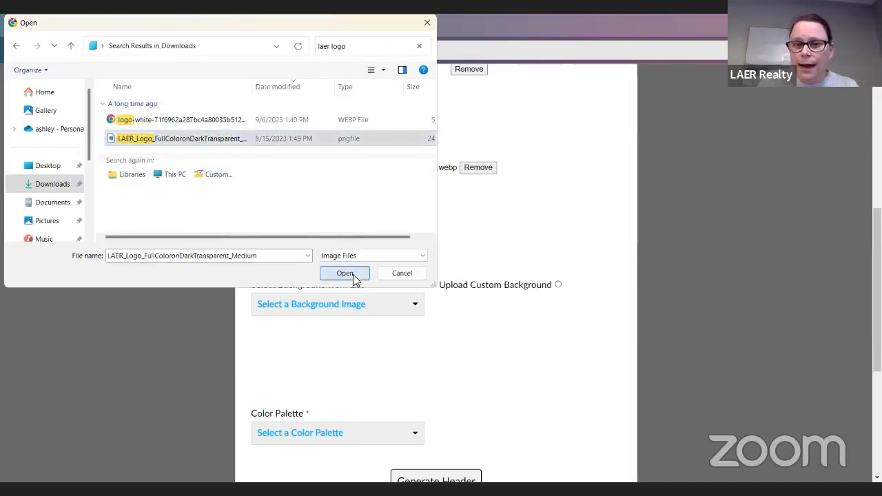
{"action": "scroll", "coordinate": [455, 290], "scroll_direction": "down", "scroll_amount": 2}
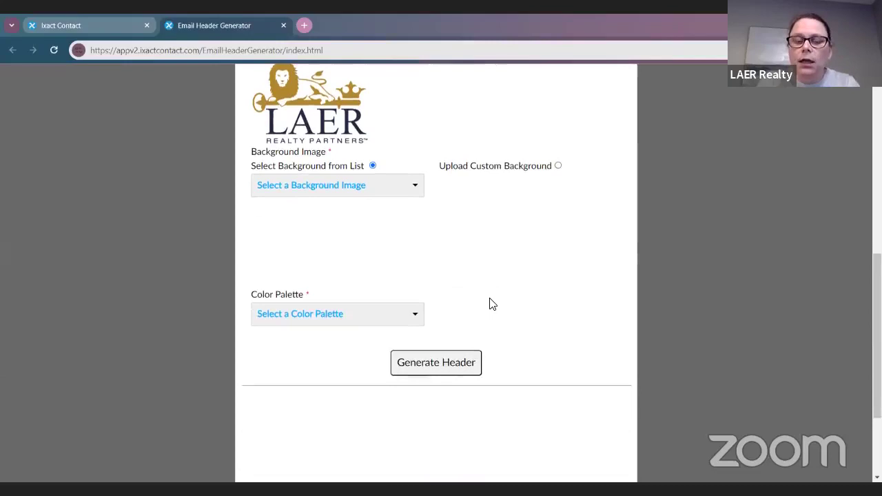
Step: Pick White Couch from the Background Image dropdown list
{"action": "scroll", "coordinate": [491, 306], "scroll_direction": "up", "scroll_amount": 1}
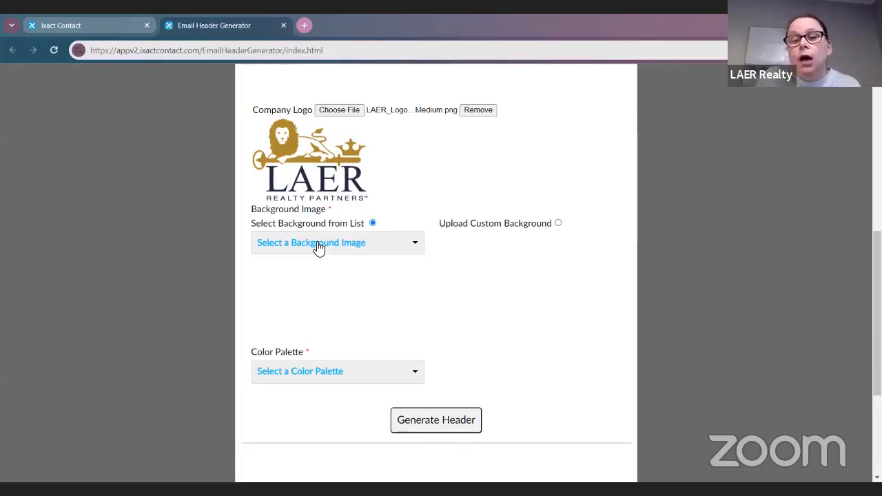
{"action": "left_click", "coordinate": [317, 247]}
{"action": "scroll", "coordinate": [374, 305], "scroll_direction": "down", "scroll_amount": 2}
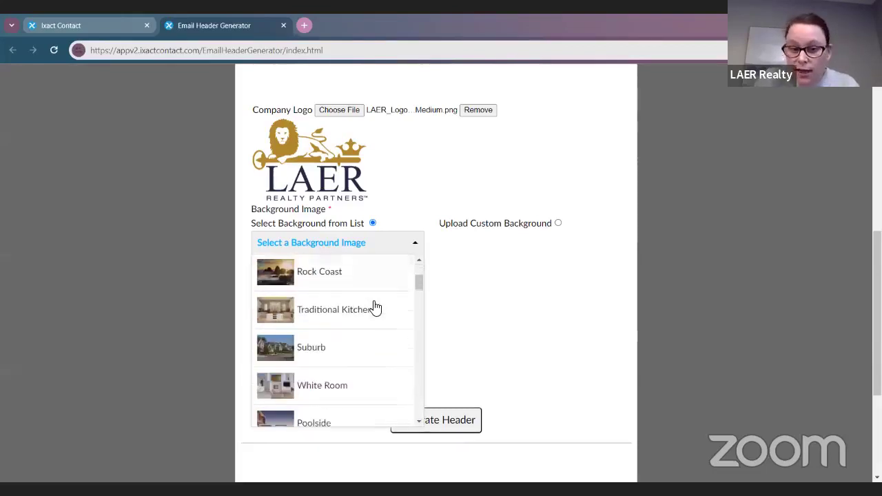
{"action": "scroll", "coordinate": [374, 308], "scroll_direction": "down", "scroll_amount": 3}
{"action": "scroll", "coordinate": [374, 308], "scroll_direction": "down", "scroll_amount": 3}
{"action": "scroll", "coordinate": [375, 308], "scroll_direction": "down", "scroll_amount": 4}
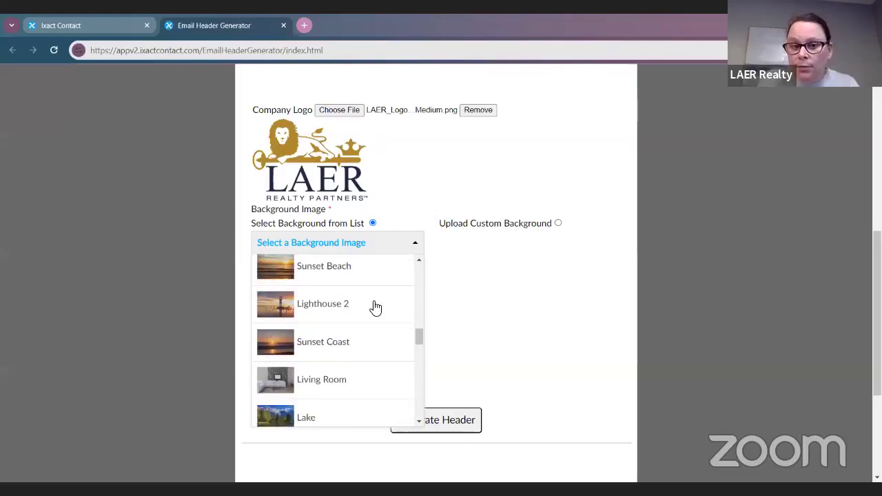
{"action": "scroll", "coordinate": [374, 308], "scroll_direction": "down", "scroll_amount": 1}
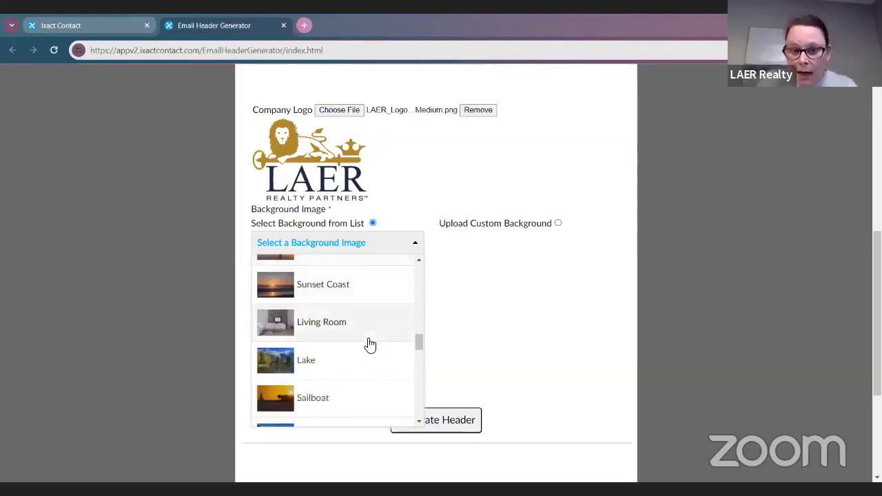
{"action": "scroll", "coordinate": [371, 309], "scroll_direction": "up", "scroll_amount": 1}
{"action": "scroll", "coordinate": [372, 310], "scroll_direction": "down", "scroll_amount": 2}
{"action": "scroll", "coordinate": [372, 311], "scroll_direction": "down", "scroll_amount": 3}
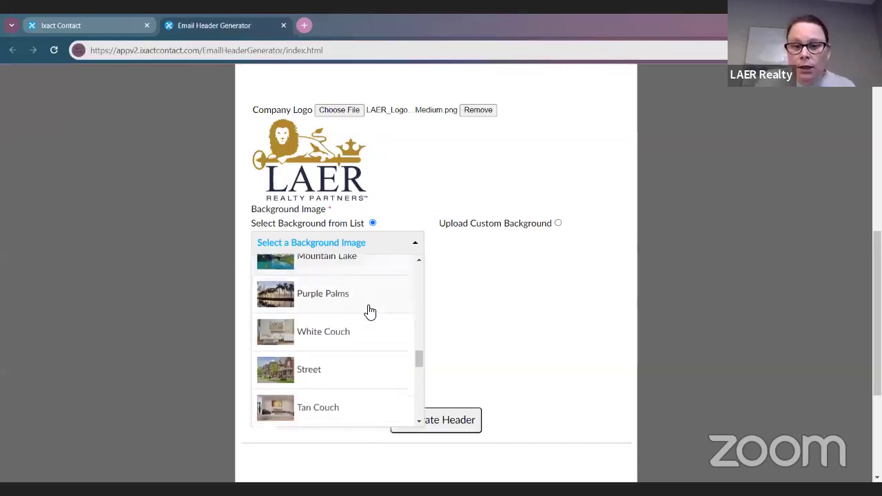
{"action": "scroll", "coordinate": [370, 312], "scroll_direction": "down", "scroll_amount": 1}
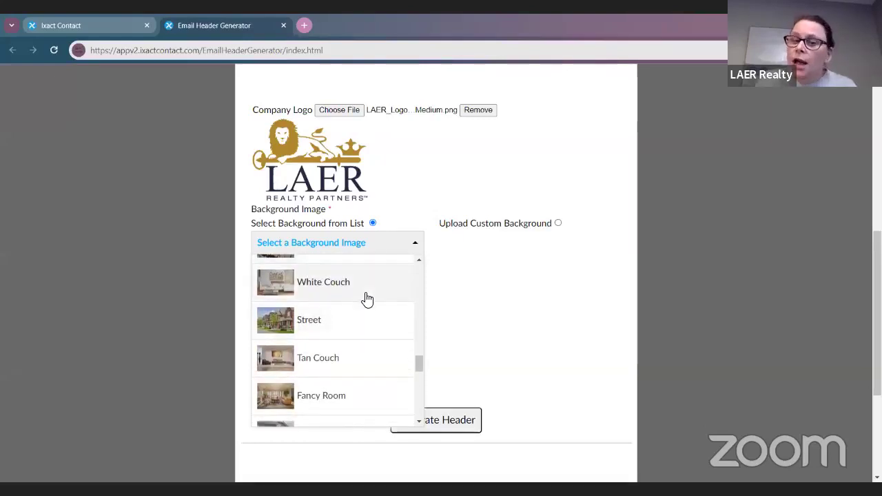
{"action": "scroll", "coordinate": [367, 299], "scroll_direction": "down", "scroll_amount": 6}
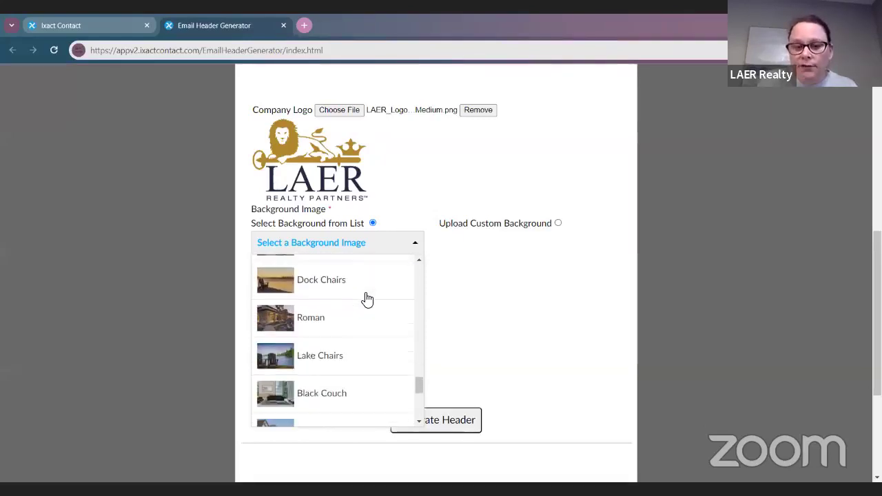
{"action": "scroll", "coordinate": [351, 317], "scroll_direction": "up", "scroll_amount": 5}
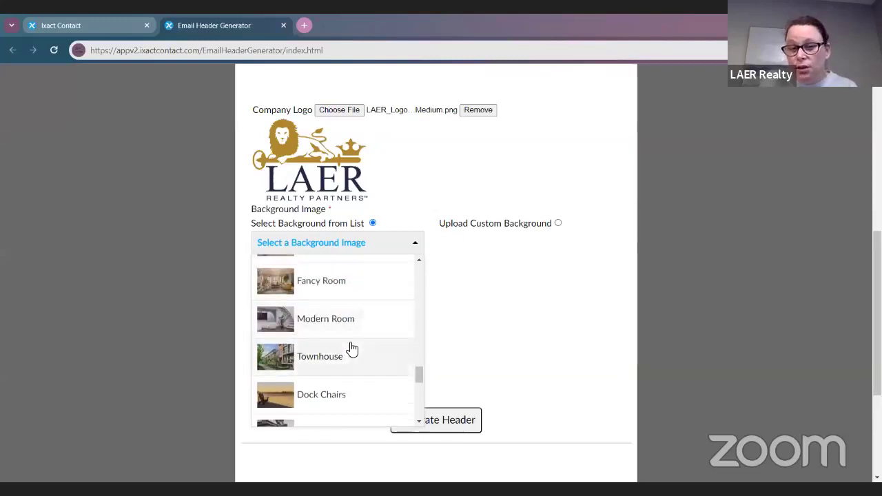
{"action": "scroll", "coordinate": [324, 301], "scroll_direction": "up", "scroll_amount": 3}
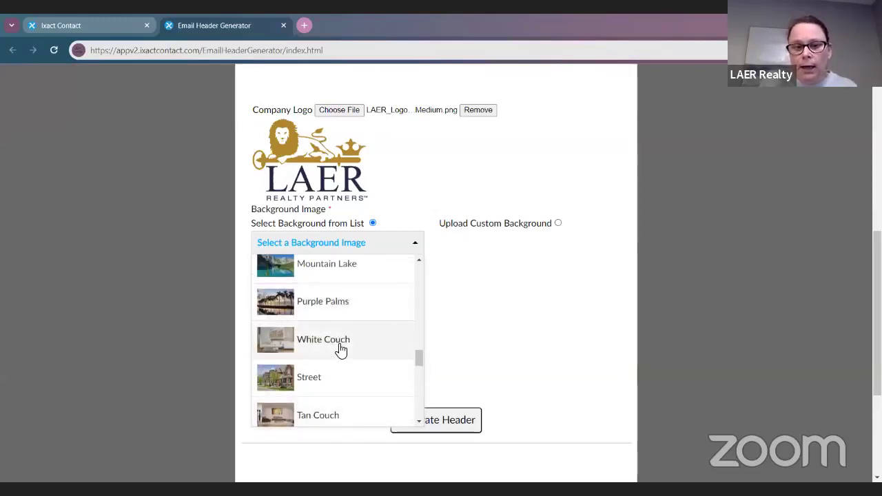
{"action": "left_click", "coordinate": [339, 351]}
{"action": "scroll", "coordinate": [475, 370], "scroll_direction": "up", "scroll_amount": 4}
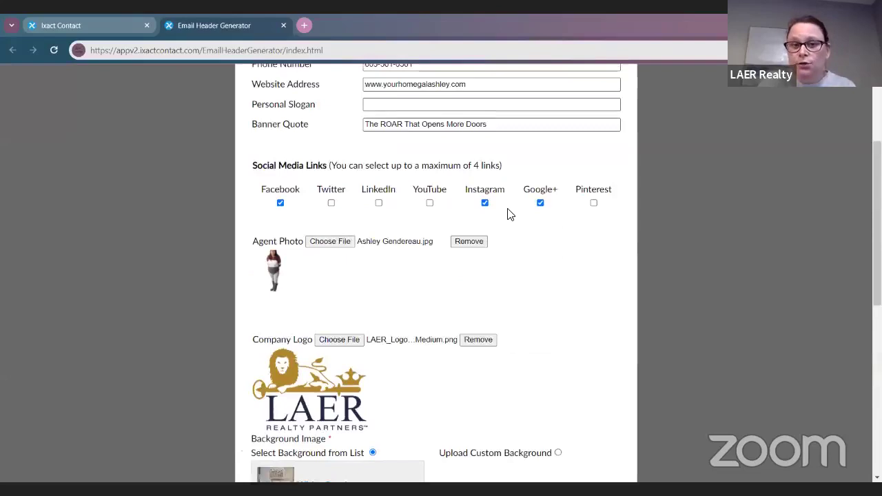
Step: Choose Ocean Sky from the Color Palette dropdown
{"action": "scroll", "coordinate": [535, 300], "scroll_direction": "down", "scroll_amount": 4}
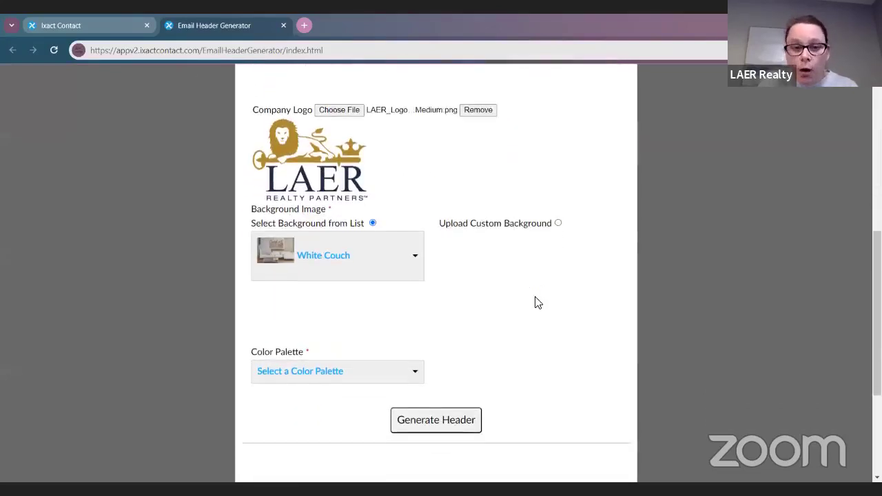
{"action": "scroll", "coordinate": [510, 269], "scroll_direction": "down", "scroll_amount": 2}
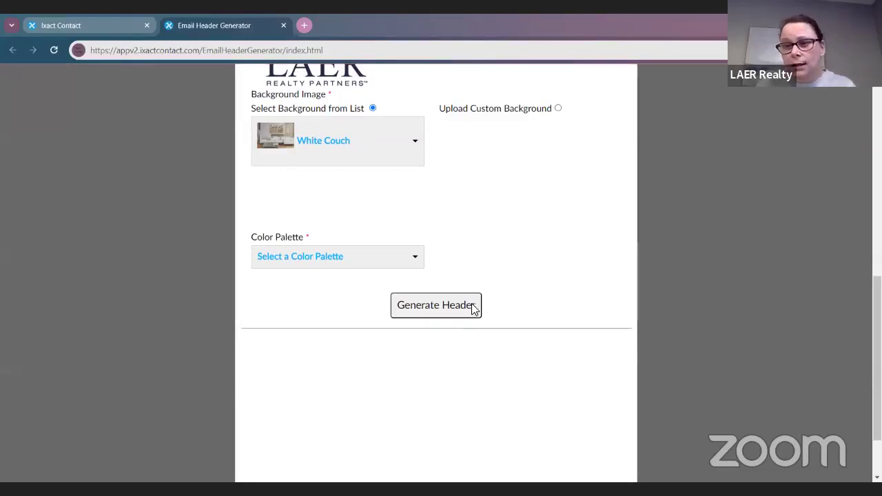
{"action": "left_click", "coordinate": [340, 262]}
{"action": "scroll", "coordinate": [355, 337], "scroll_direction": "down", "scroll_amount": 1}
{"action": "scroll", "coordinate": [360, 329], "scroll_direction": "down", "scroll_amount": 1}
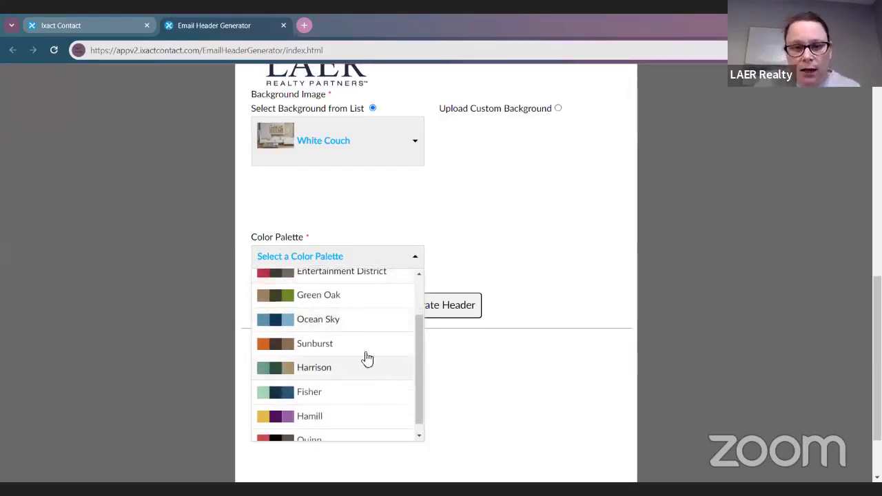
{"action": "left_click", "coordinate": [365, 330]}
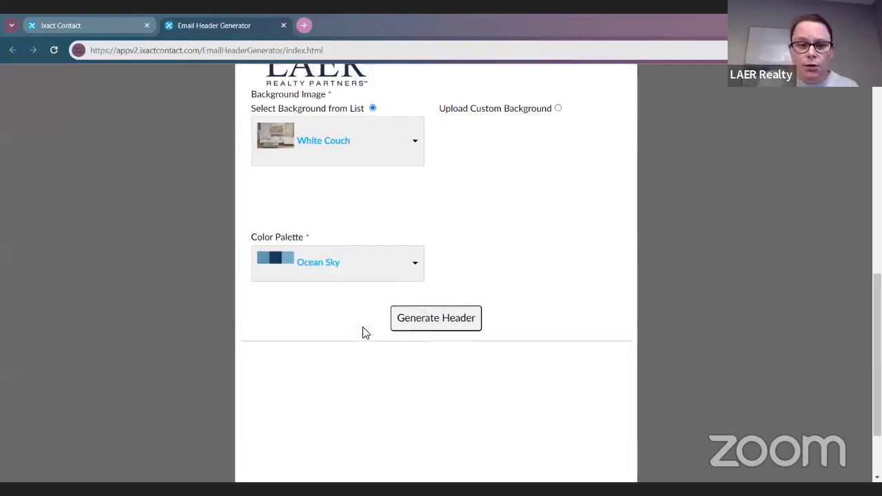
Step: Review the completed form and generate the header preview
{"action": "scroll", "coordinate": [348, 327], "scroll_direction": "up", "scroll_amount": 1}
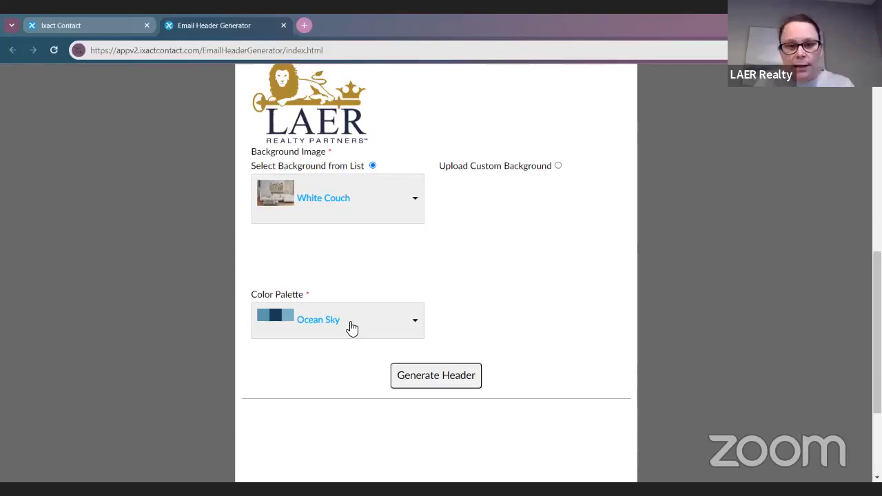
{"action": "scroll", "coordinate": [350, 328], "scroll_direction": "down", "scroll_amount": 1}
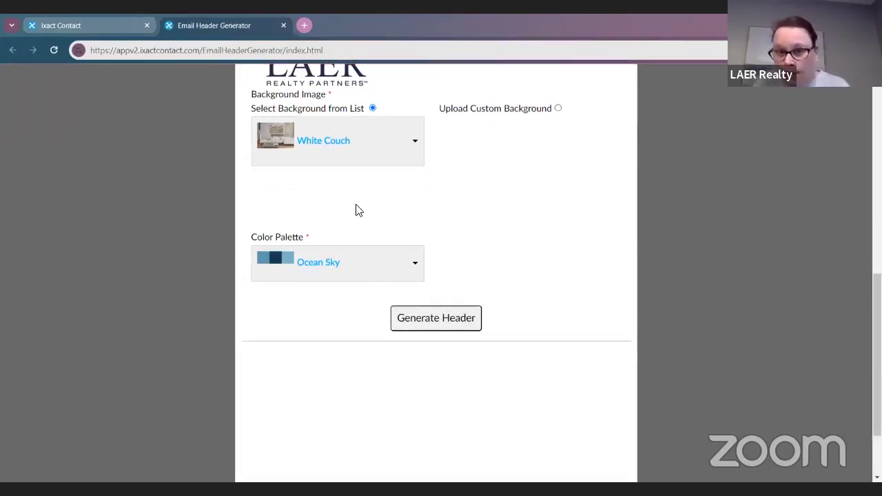
{"action": "scroll", "coordinate": [396, 211], "scroll_direction": "up", "scroll_amount": 7}
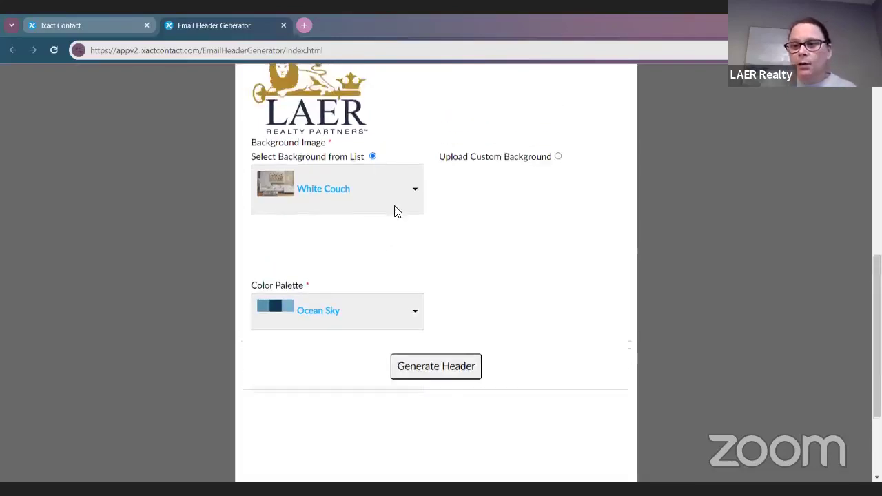
{"action": "scroll", "coordinate": [408, 321], "scroll_direction": "down", "scroll_amount": 4}
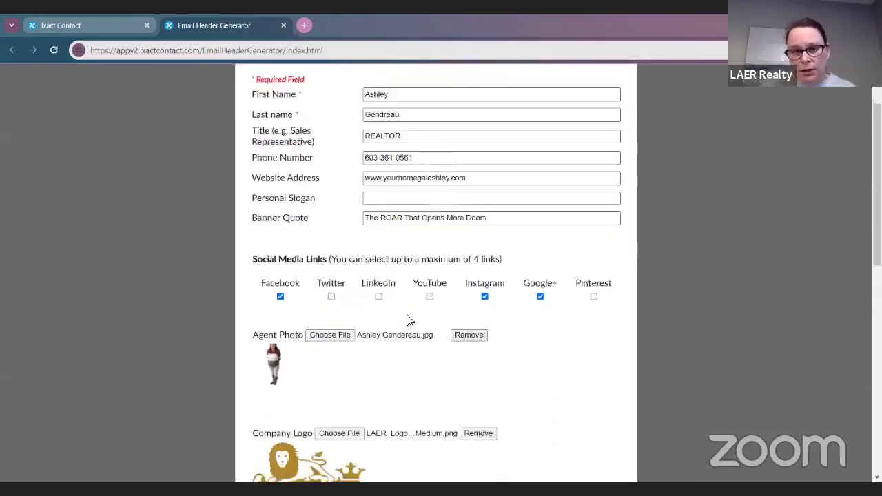
{"action": "scroll", "coordinate": [691, 297], "scroll_direction": "down", "scroll_amount": 4}
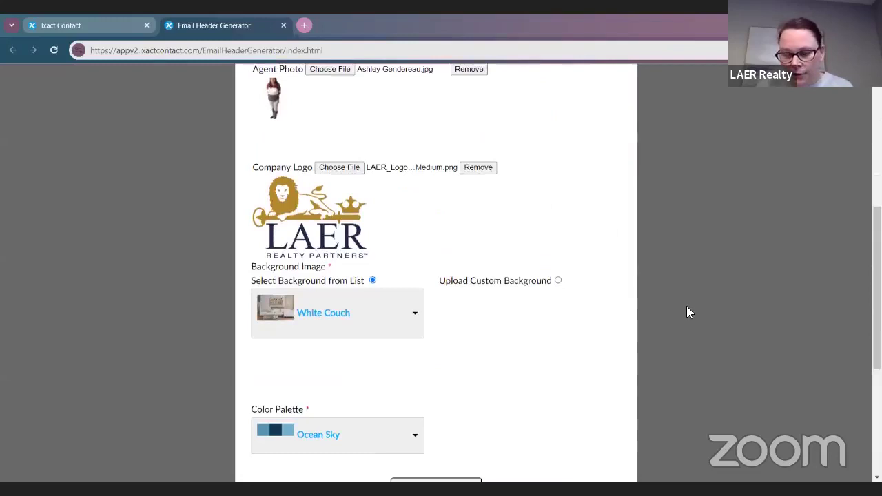
{"action": "scroll", "coordinate": [629, 346], "scroll_direction": "up", "scroll_amount": 1}
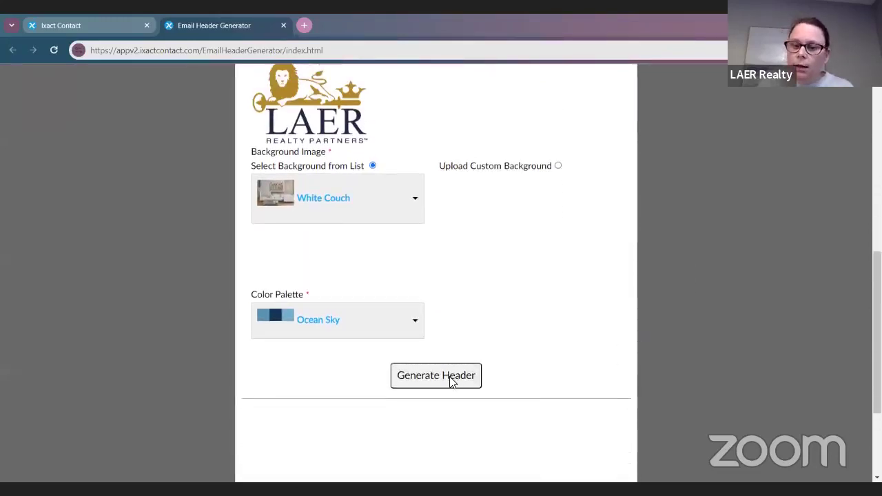
{"action": "left_click", "coordinate": [452, 381]}
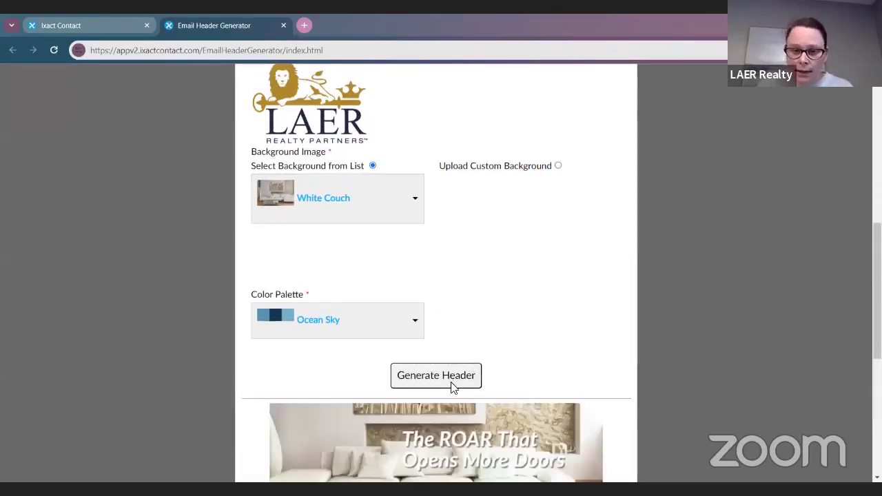
Step: Inspect the generated White Couch header preview on the page
{"action": "scroll", "coordinate": [541, 393], "scroll_direction": "down", "scroll_amount": 1}
{"action": "scroll", "coordinate": [540, 392], "scroll_direction": "down", "scroll_amount": 2}
{"action": "scroll", "coordinate": [338, 371], "scroll_direction": "down", "scroll_amount": 1}
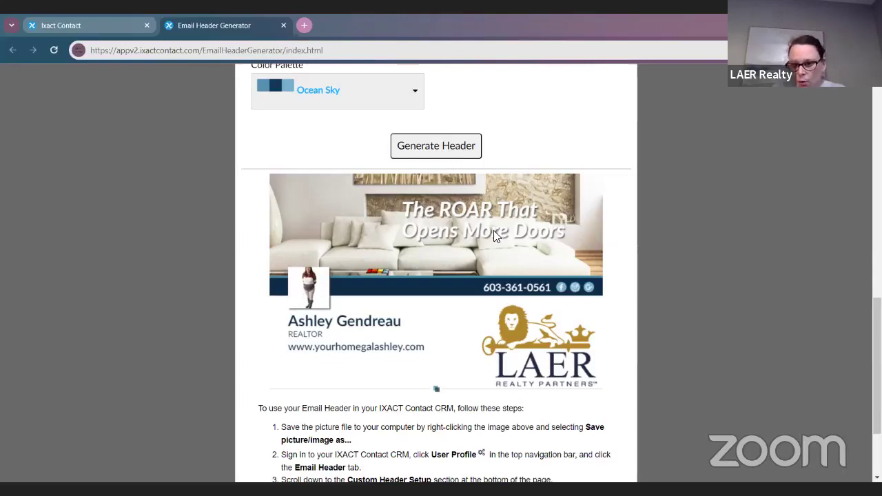
{"action": "scroll", "coordinate": [524, 303], "scroll_direction": "up", "scroll_amount": 1}
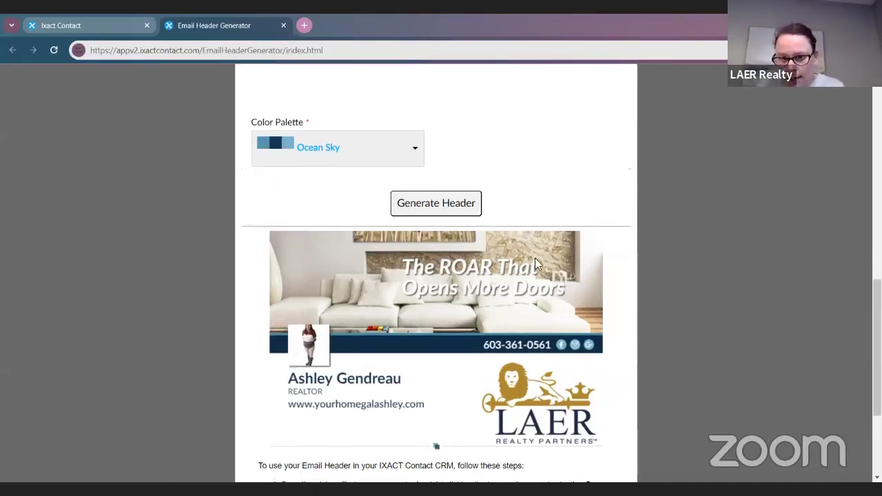
{"action": "scroll", "coordinate": [462, 295], "scroll_direction": "up", "scroll_amount": 3}
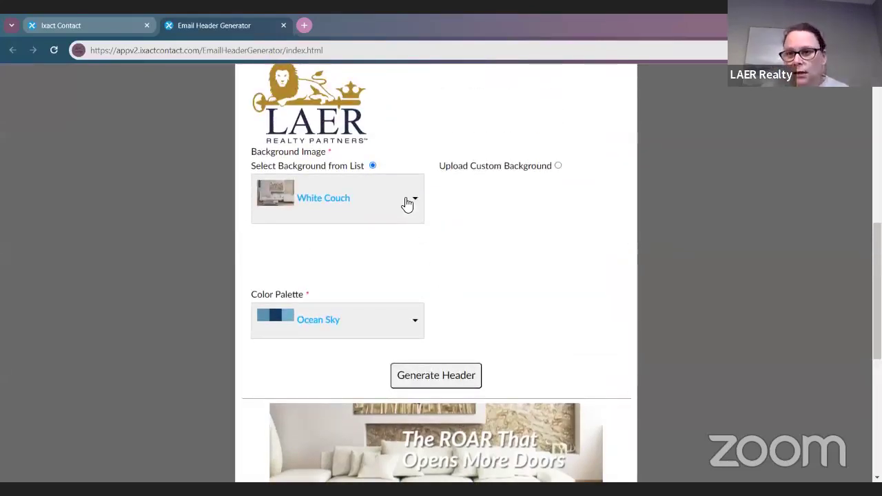
{"action": "scroll", "coordinate": [707, 410], "scroll_direction": "down", "scroll_amount": 2}
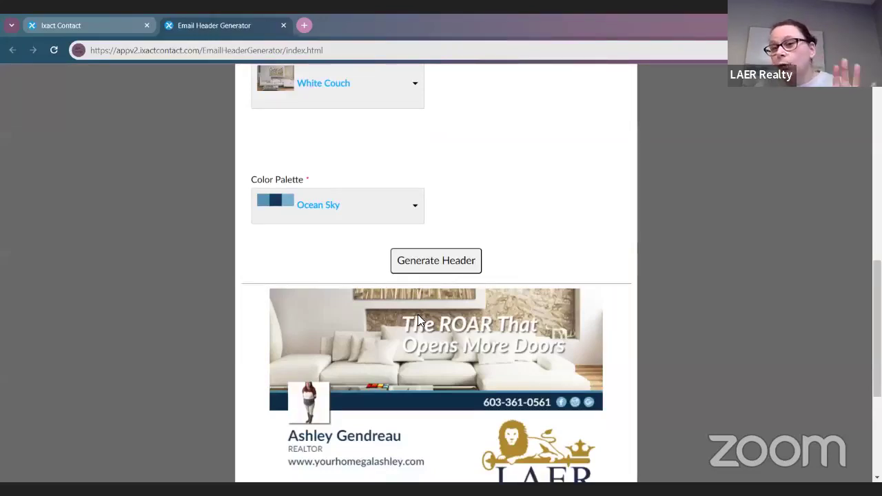
{"action": "scroll", "coordinate": [418, 315], "scroll_direction": "up", "scroll_amount": 2}
Step: Change the header's background image to Sunset Beach
{"action": "left_click", "coordinate": [340, 207]}
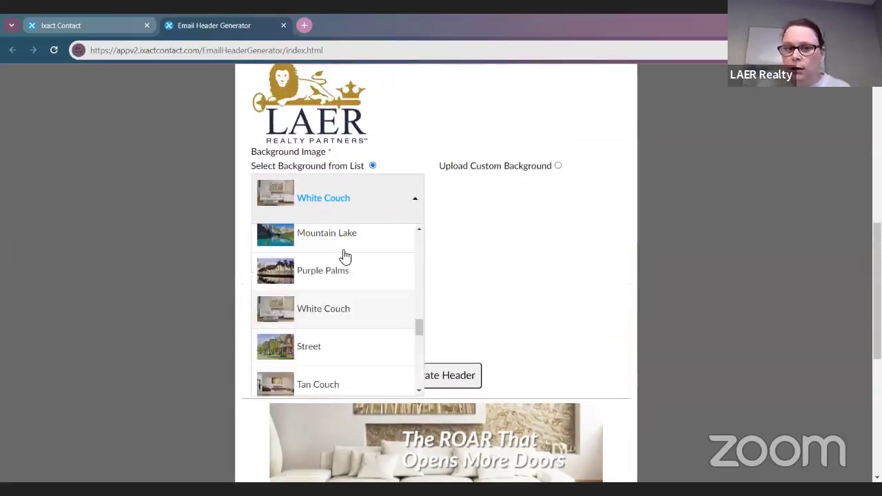
{"action": "scroll", "coordinate": [345, 276], "scroll_direction": "up", "scroll_amount": 4}
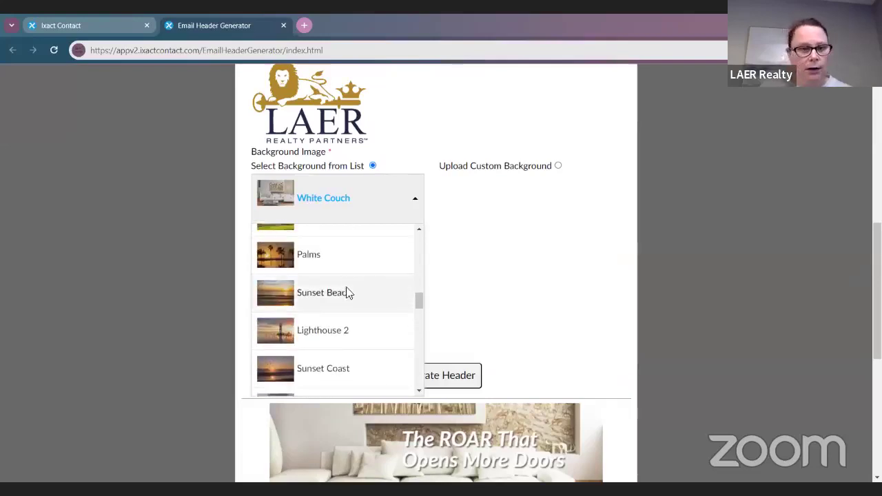
{"action": "left_click", "coordinate": [348, 293]}
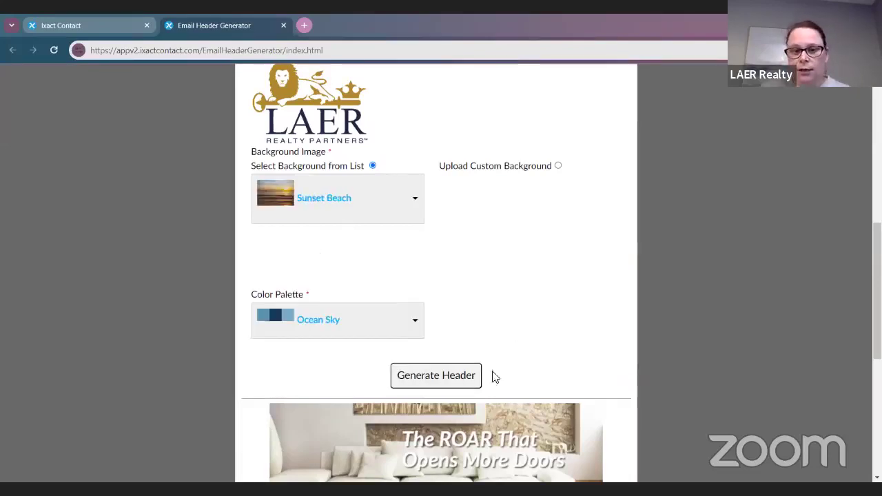
{"action": "scroll", "coordinate": [566, 372], "scroll_direction": "down", "scroll_amount": 3}
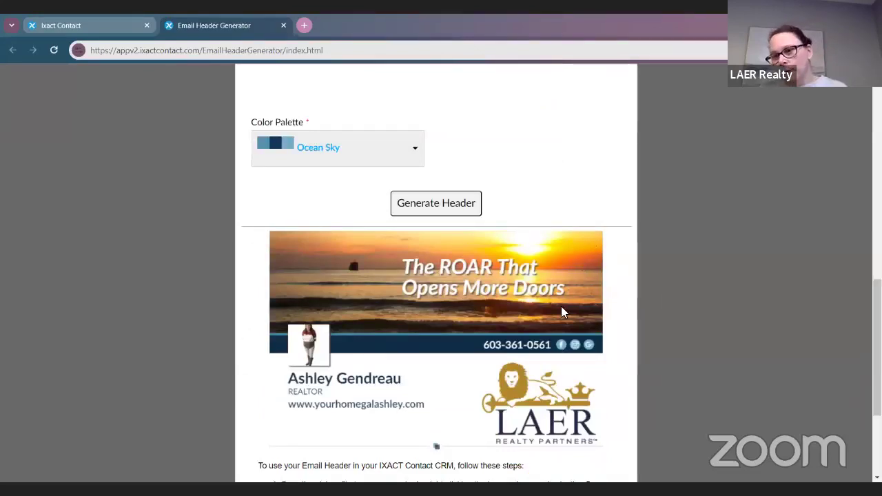
Step: Scroll to the regenerated Sunset Beach header and bring up its image-saving options
{"action": "scroll", "coordinate": [561, 306], "scroll_direction": "down", "scroll_amount": 5}
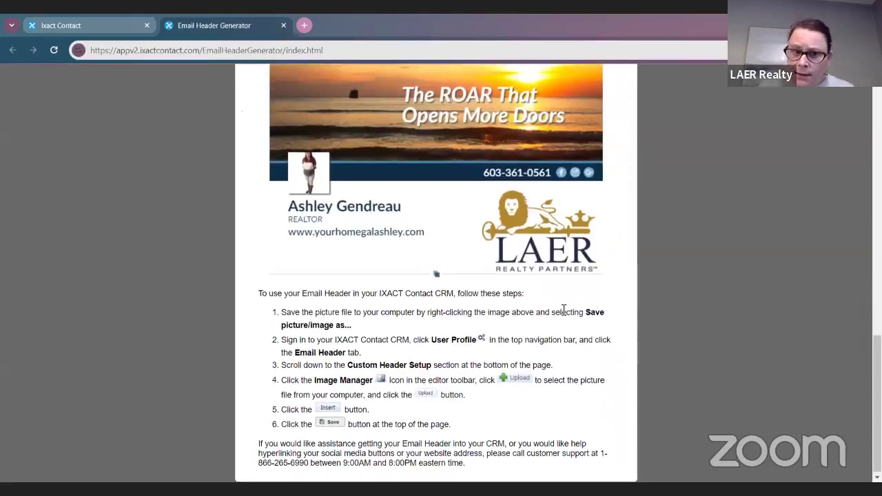
{"action": "scroll", "coordinate": [564, 310], "scroll_direction": "down", "scroll_amount": 1}
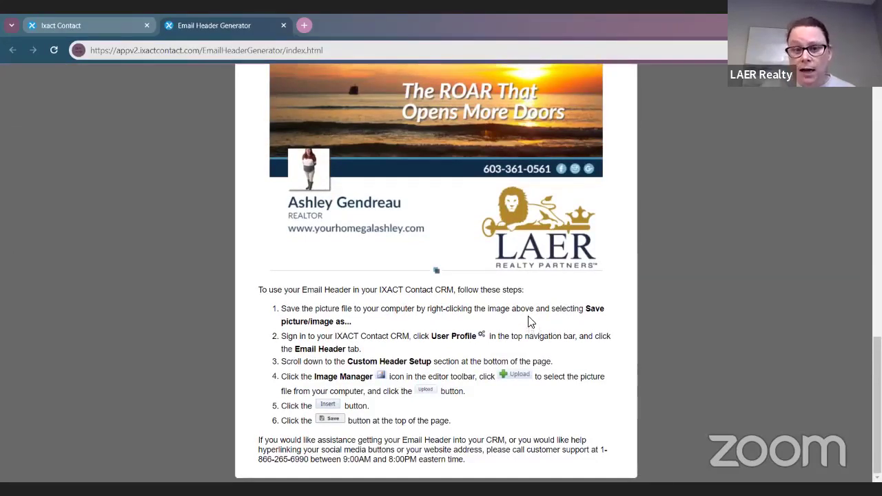
{"action": "scroll", "coordinate": [531, 322], "scroll_direction": "up", "scroll_amount": 2}
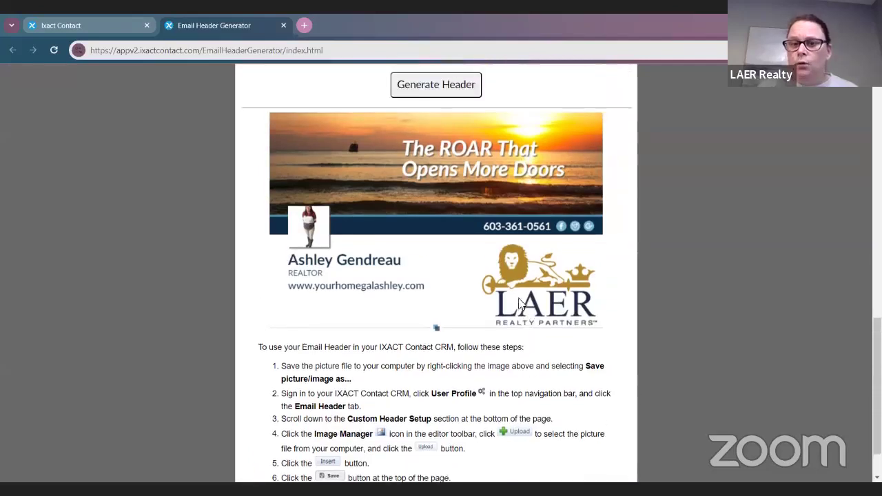
{"action": "right_click", "coordinate": [517, 301]}
Step: Save the generated header as the JPEG 'IXACT Header Updated' in the Downloads folder
{"action": "left_click", "coordinate": [544, 328]}
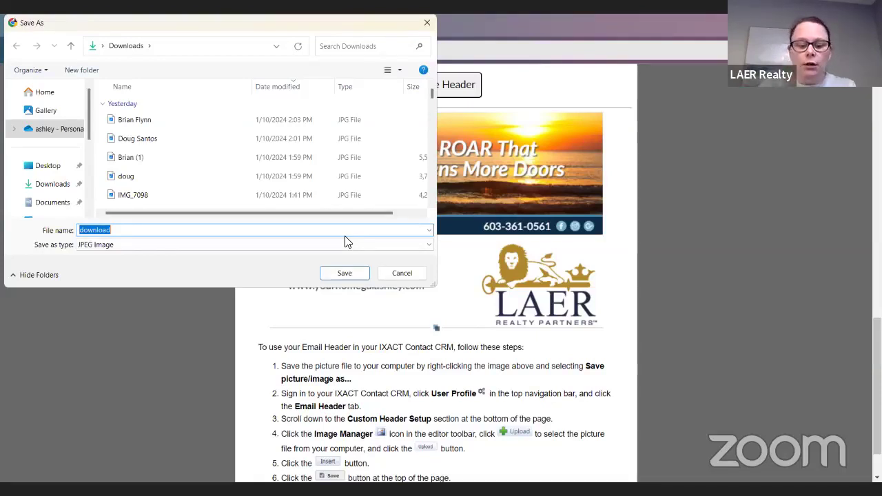
{"action": "key", "text": "BackSpace"}
{"action": "type", "text": "IXACT Header Udpated"}
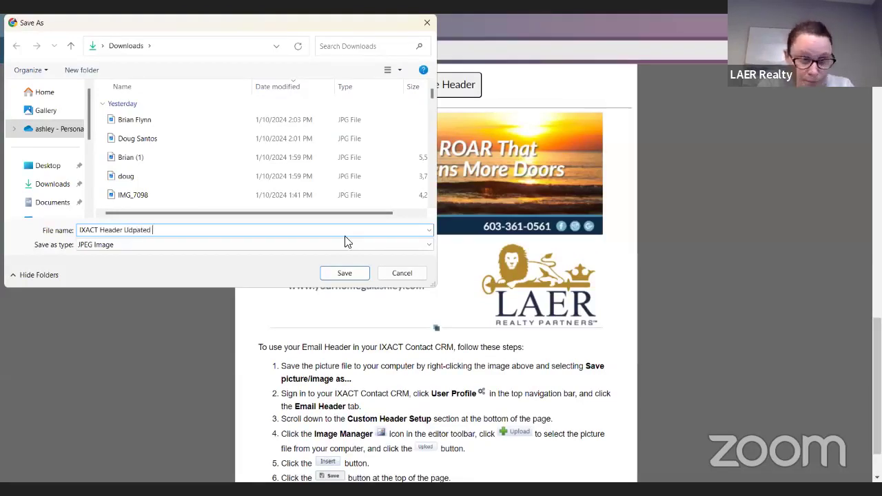
{"action": "key", "text": "BackSpace"}
{"action": "type", "text": "pdated"}
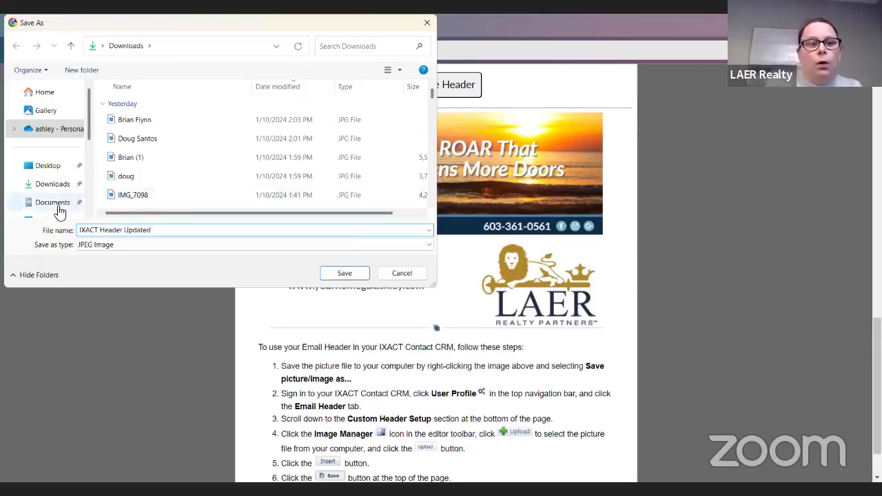
{"action": "left_click", "coordinate": [67, 188]}
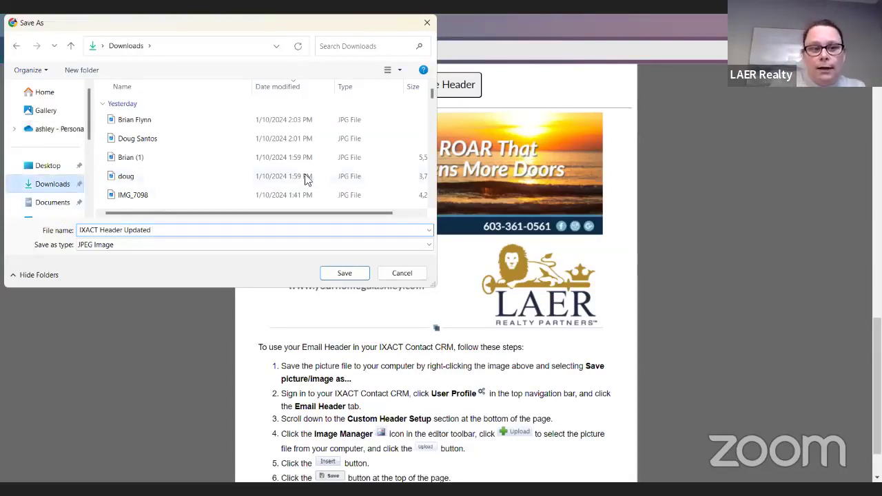
{"action": "left_click", "coordinate": [343, 273]}
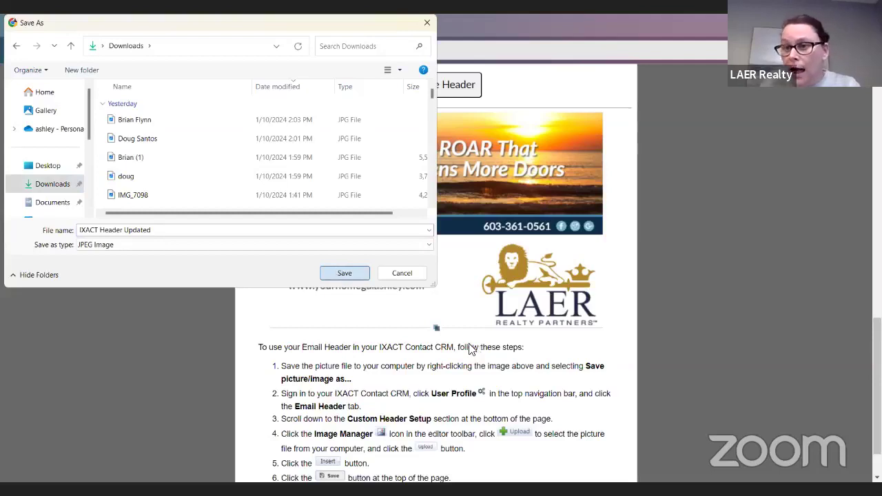
{"action": "scroll", "coordinate": [469, 353], "scroll_direction": "down", "scroll_amount": 1}
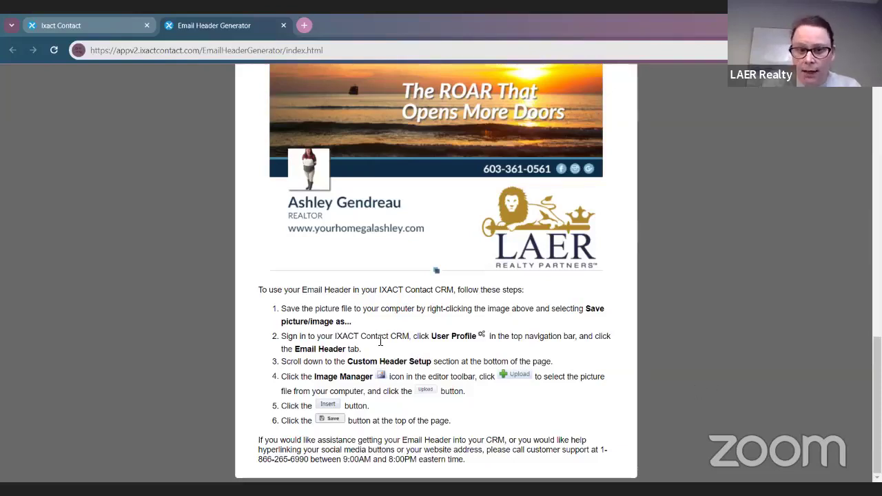
{"action": "left_click", "coordinate": [54, 23]}
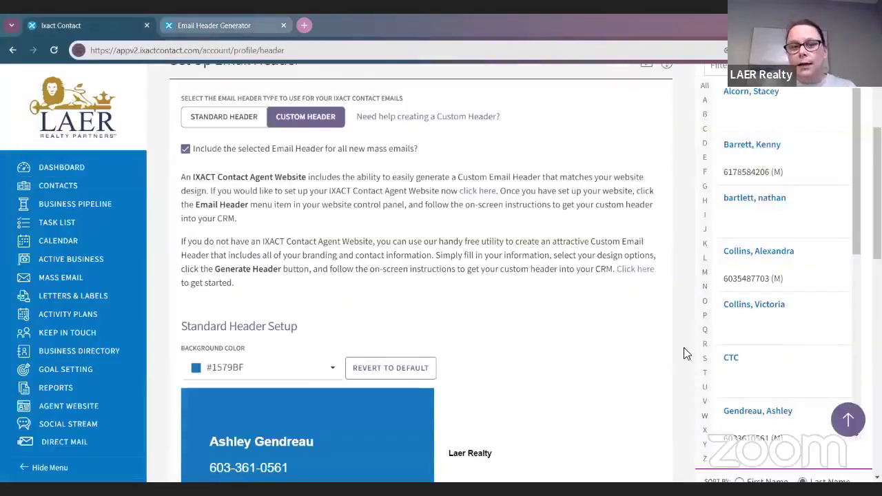
Step: Select and delete the old mountain-banner header in the Custom Header Setup editor
{"action": "scroll", "coordinate": [421, 290], "scroll_direction": "up", "scroll_amount": 2}
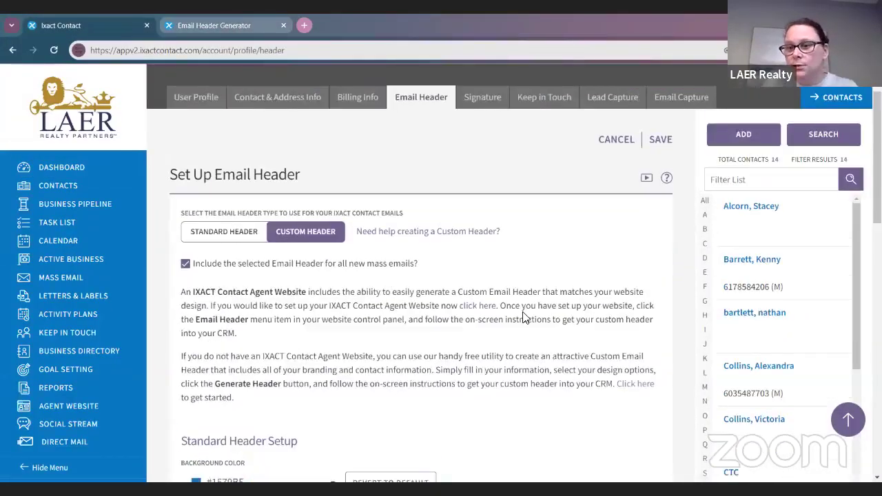
{"action": "scroll", "coordinate": [522, 318], "scroll_direction": "down", "scroll_amount": 7}
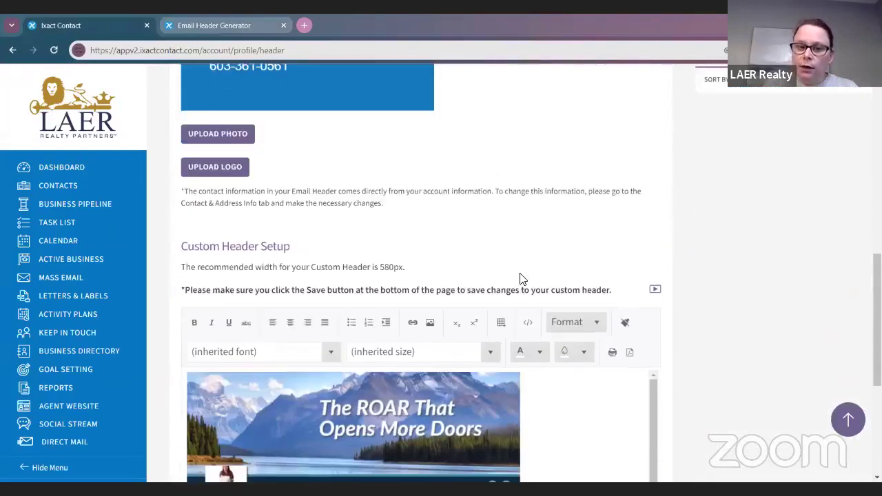
{"action": "scroll", "coordinate": [522, 279], "scroll_direction": "down", "scroll_amount": 3}
{"action": "left_click", "coordinate": [542, 338]}
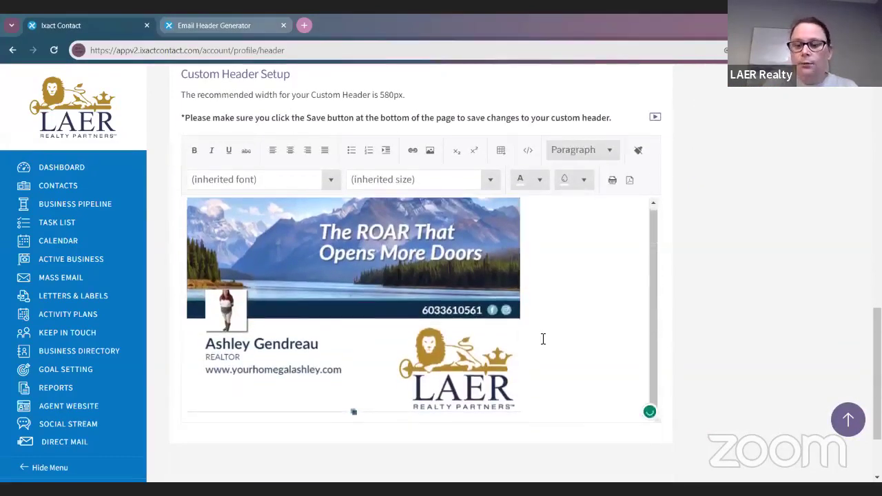
{"action": "key", "text": "ctrl+a"}
{"action": "key", "text": "Delete"}
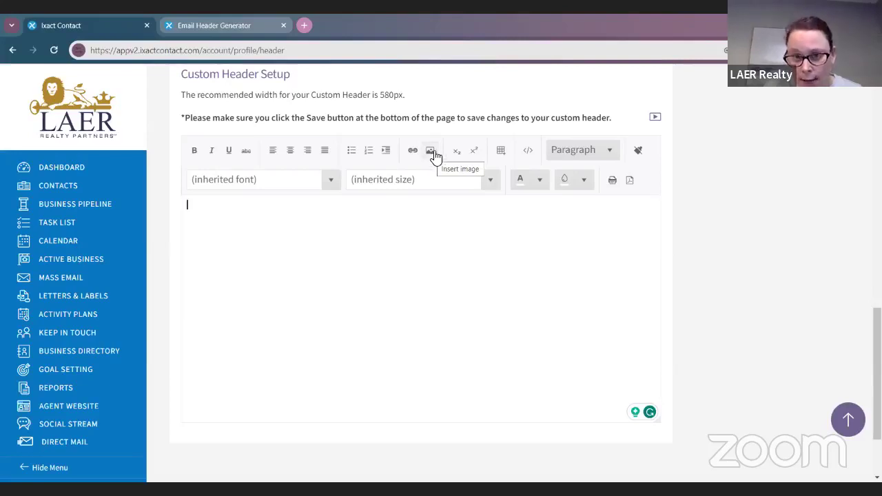
Step: Upload the IXACT Header Updated image and insert it into the custom header editor
{"action": "left_click", "coordinate": [430, 150]}
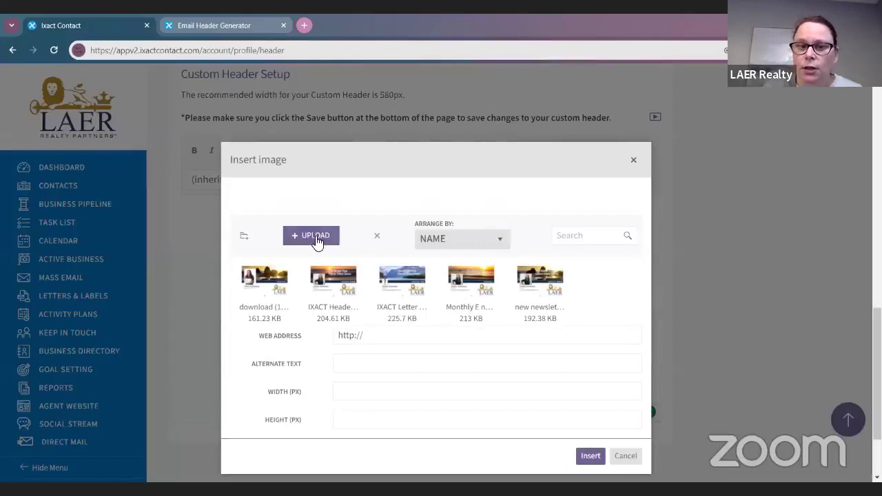
{"action": "left_click", "coordinate": [314, 236]}
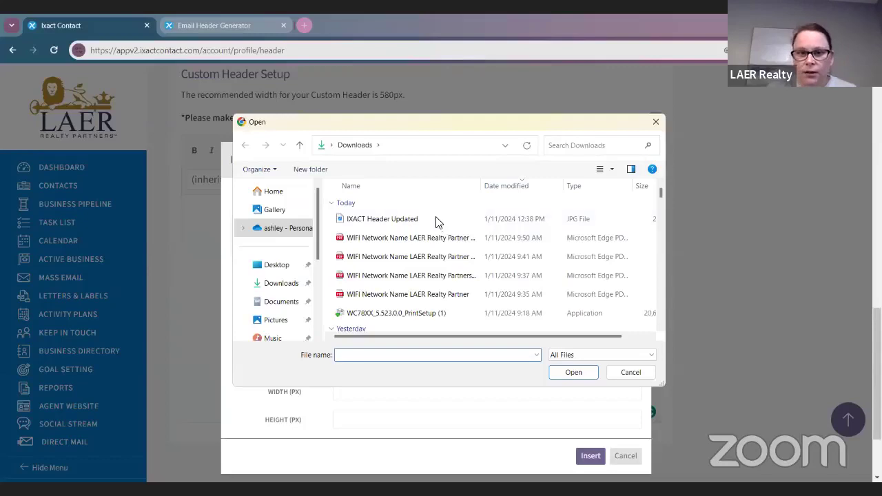
{"action": "double_click", "coordinate": [436, 219]}
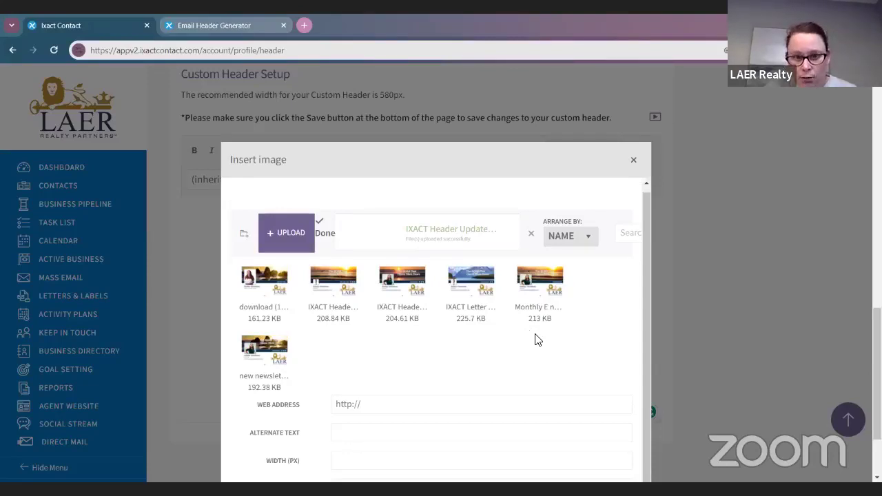
{"action": "left_click", "coordinate": [329, 295]}
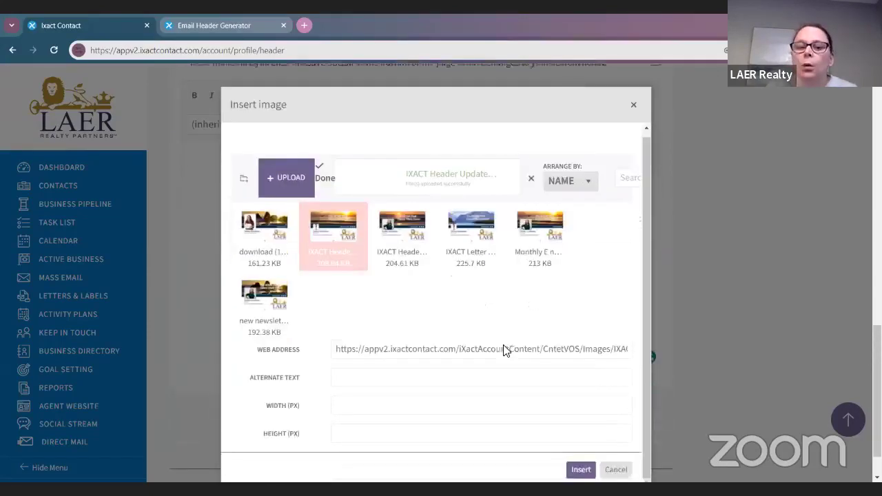
{"action": "scroll", "coordinate": [503, 350], "scroll_direction": "down", "scroll_amount": 3}
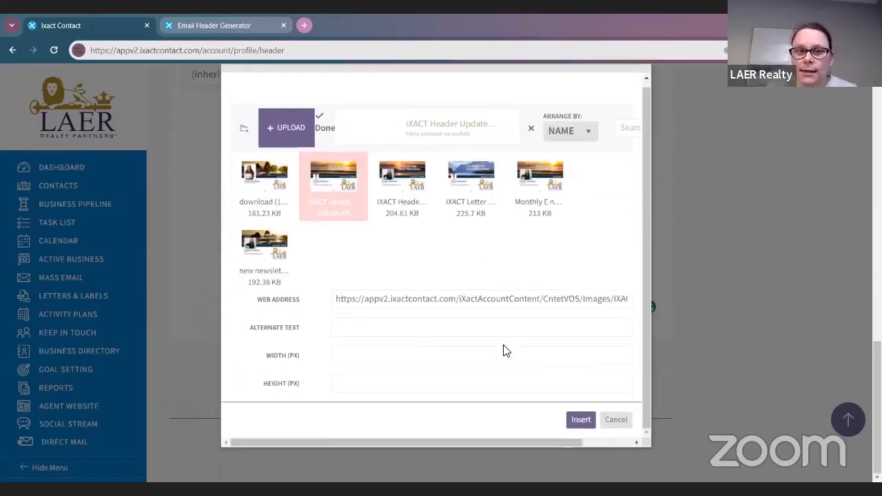
{"action": "left_click", "coordinate": [581, 420]}
{"action": "scroll", "coordinate": [577, 442], "scroll_direction": "up", "scroll_amount": 1}
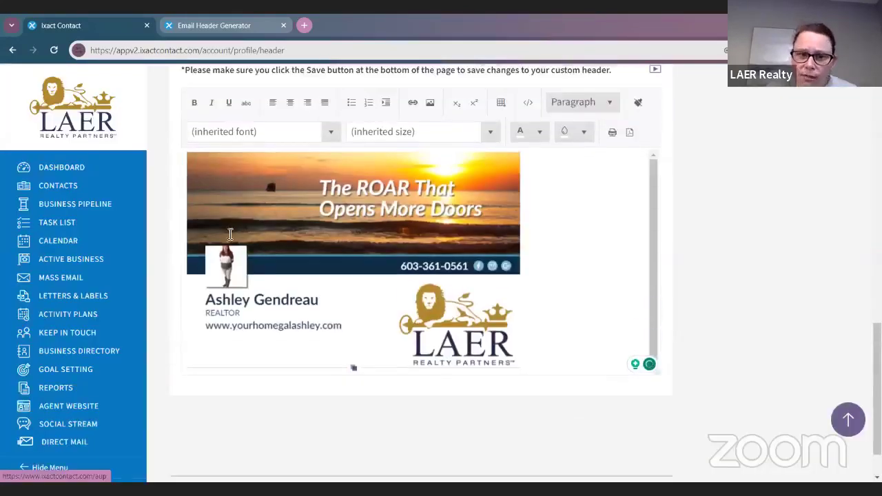
{"action": "scroll", "coordinate": [524, 302], "scroll_direction": "down", "scroll_amount": 1}
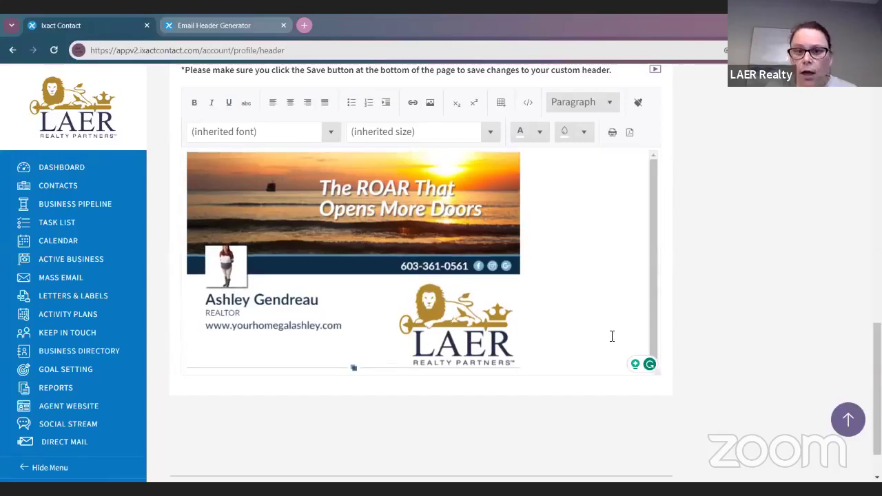
{"action": "scroll", "coordinate": [606, 338], "scroll_direction": "up", "scroll_amount": 4}
{"action": "scroll", "coordinate": [451, 331], "scroll_direction": "up", "scroll_amount": 2}
{"action": "scroll", "coordinate": [237, 299], "scroll_direction": "down", "scroll_amount": 1}
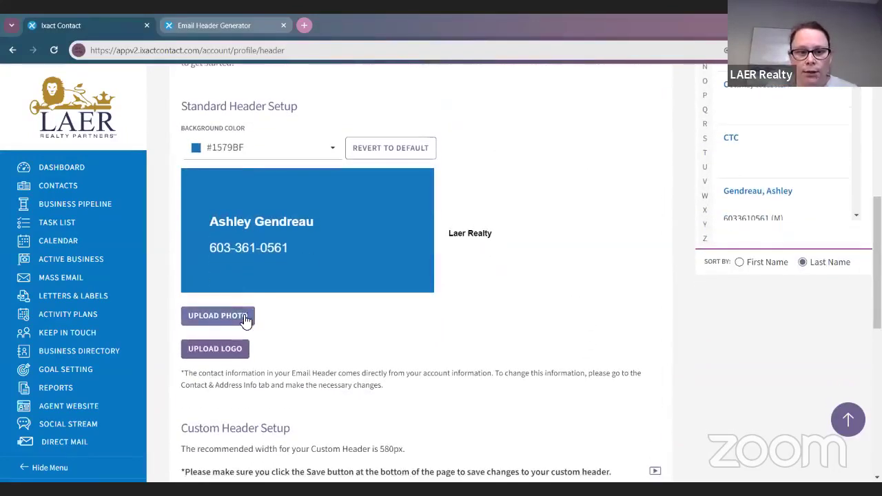
Step: Upload the IXACT Header Updated file as the standard header photo
{"action": "left_click", "coordinate": [245, 318]}
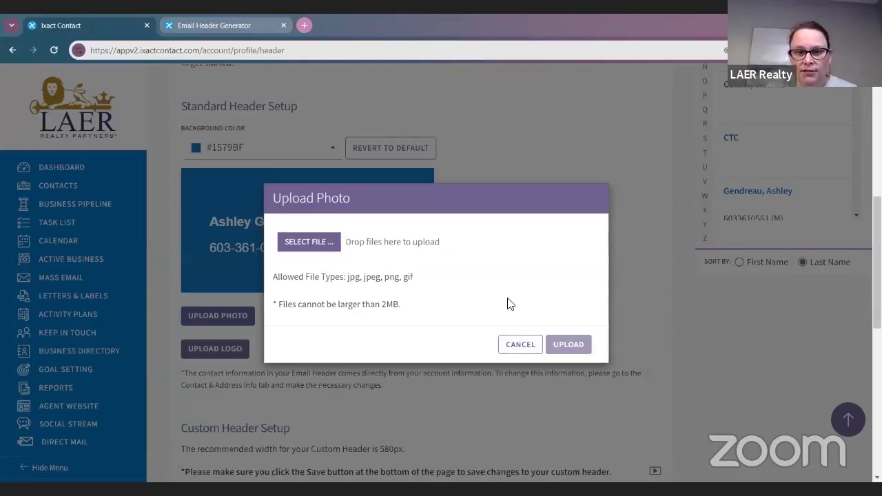
{"action": "left_click", "coordinate": [309, 241]}
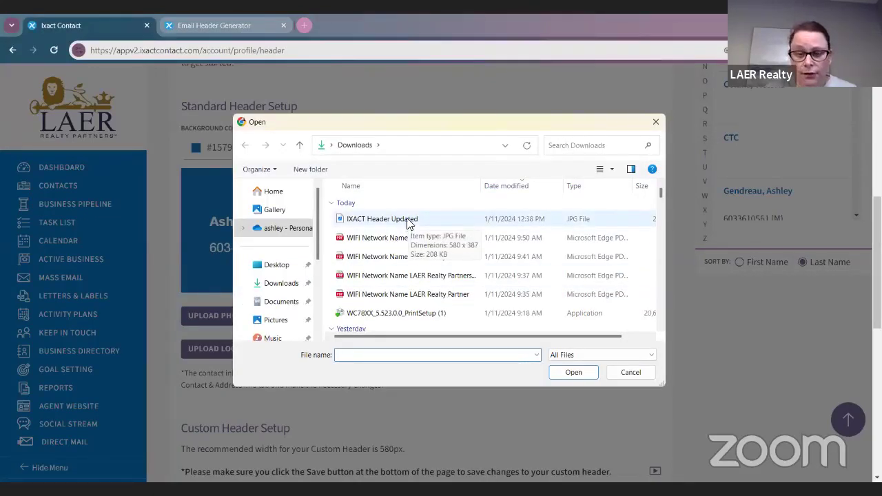
{"action": "left_click", "coordinate": [408, 220]}
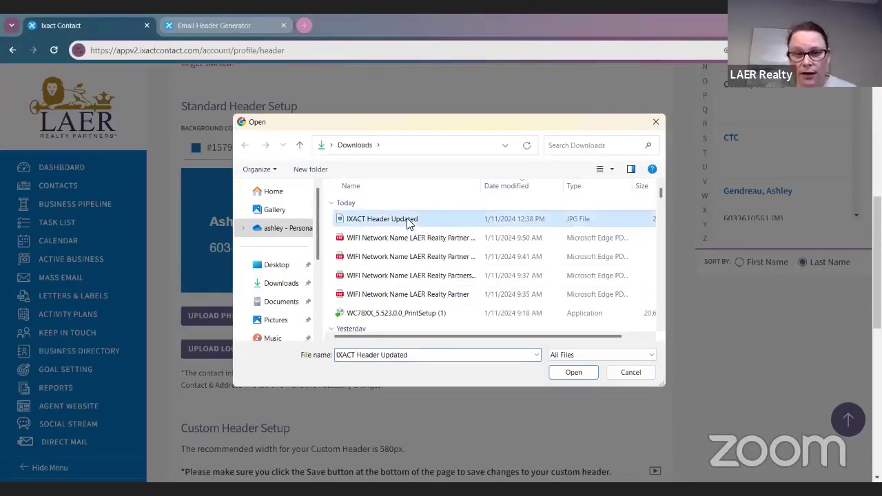
{"action": "left_click", "coordinate": [580, 373]}
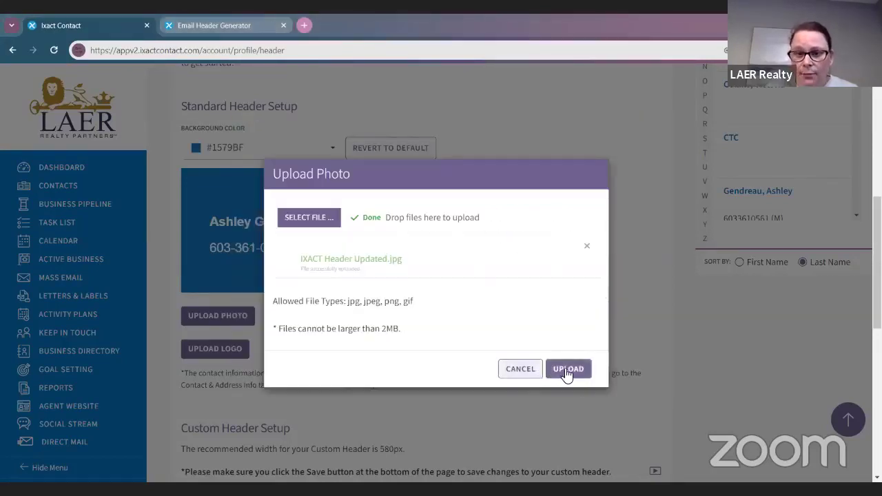
{"action": "left_click", "coordinate": [568, 370]}
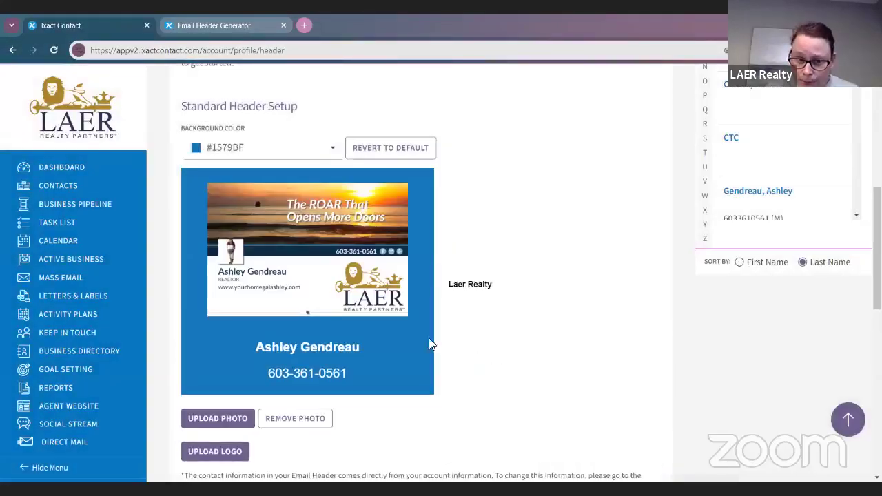
{"action": "scroll", "coordinate": [545, 360], "scroll_direction": "down", "scroll_amount": 2}
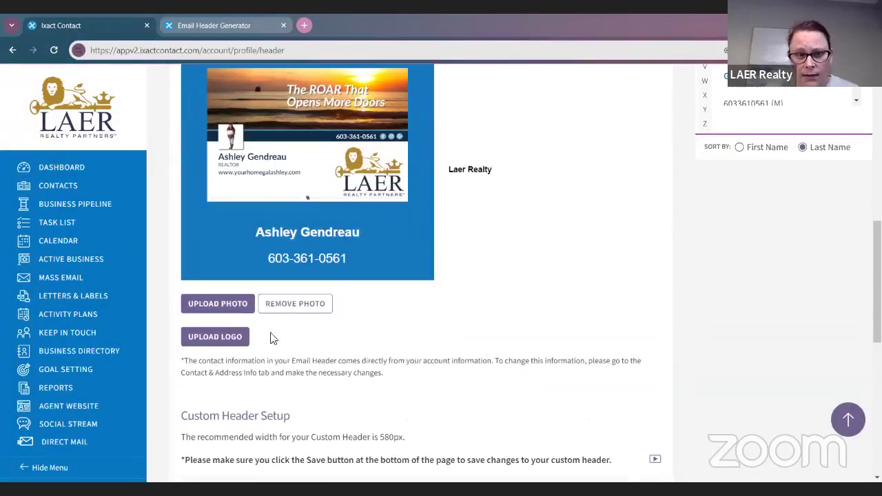
Step: Remove the standard header photo, then upload IXACT Header Updated again
{"action": "left_click", "coordinate": [324, 305]}
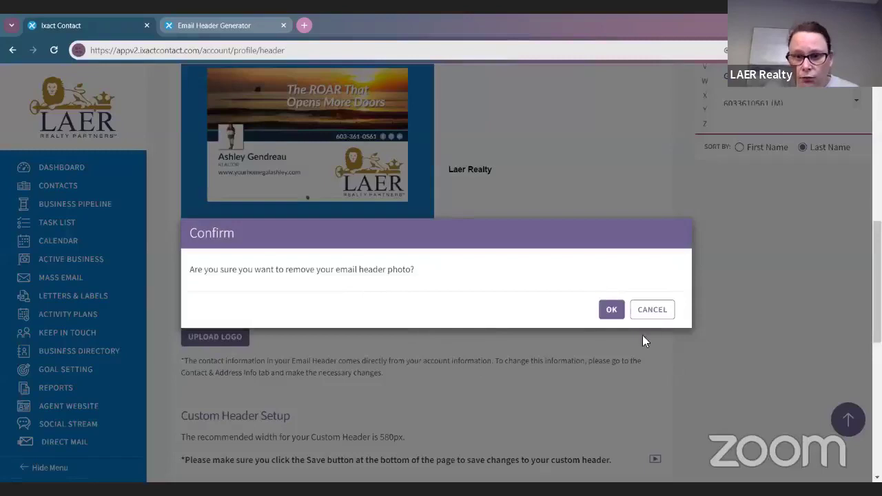
{"action": "left_click", "coordinate": [612, 312]}
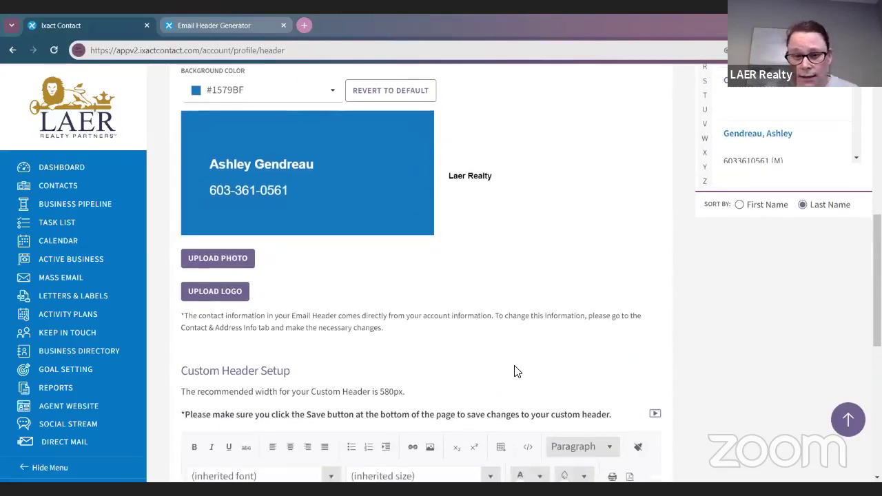
{"action": "left_click", "coordinate": [241, 261]}
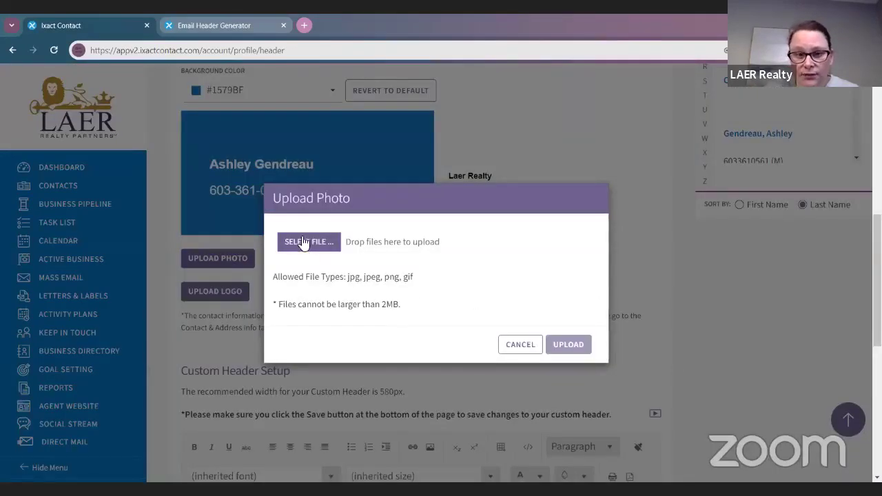
{"action": "left_click", "coordinate": [300, 236]}
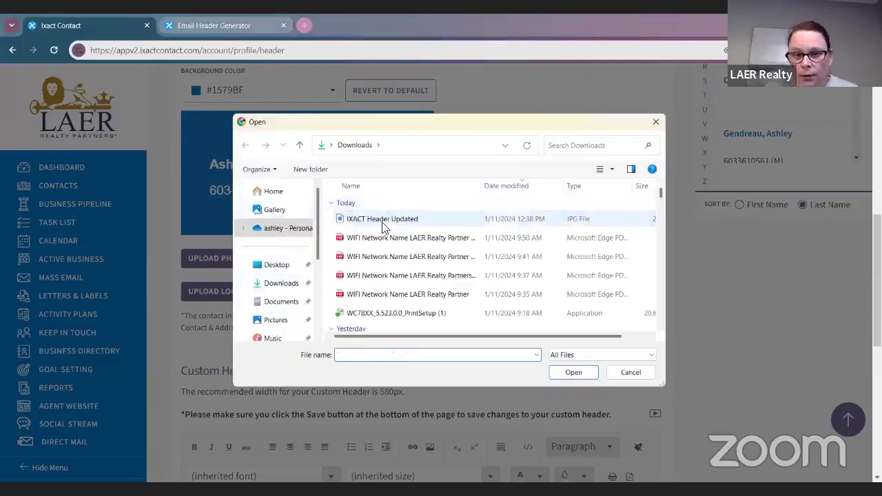
{"action": "left_click", "coordinate": [383, 220]}
{"action": "left_click", "coordinate": [577, 373]}
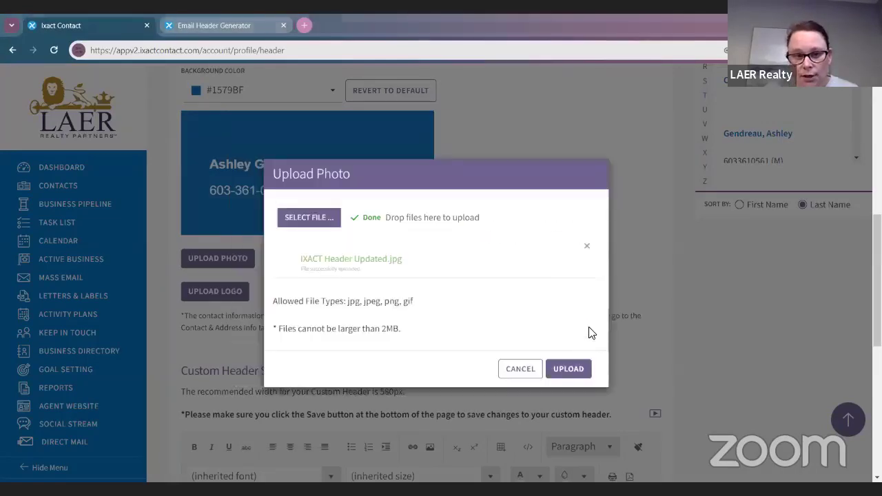
{"action": "left_click", "coordinate": [572, 369]}
{"action": "scroll", "coordinate": [433, 246], "scroll_direction": "up", "scroll_amount": 5}
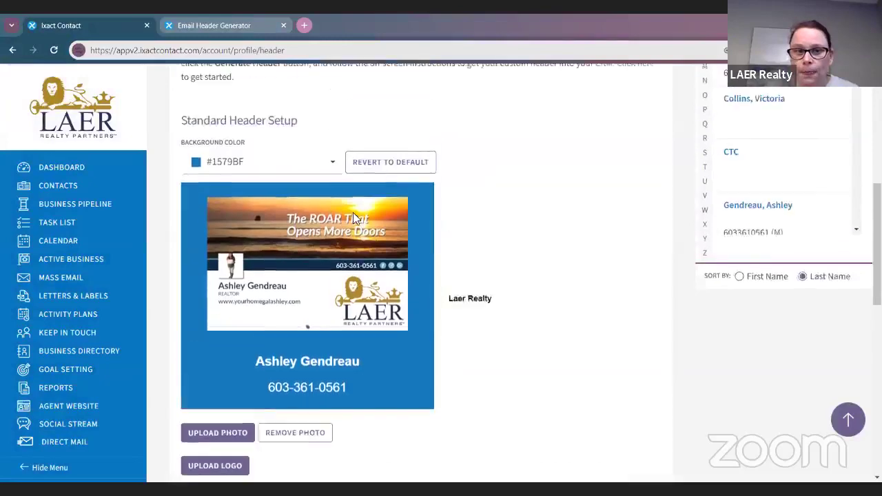
{"action": "scroll", "coordinate": [567, 276], "scroll_direction": "up", "scroll_amount": 1}
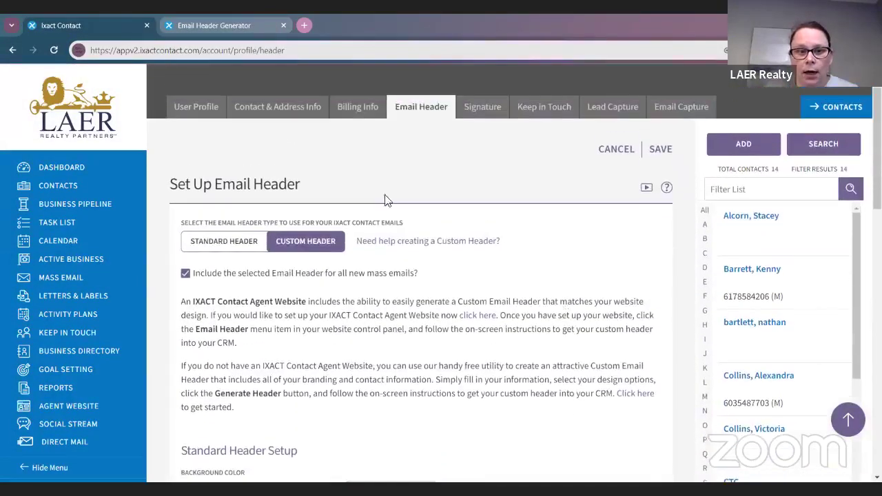
Step: Save the email header settings and apply the header to all existing mass email templates
{"action": "left_click", "coordinate": [661, 151]}
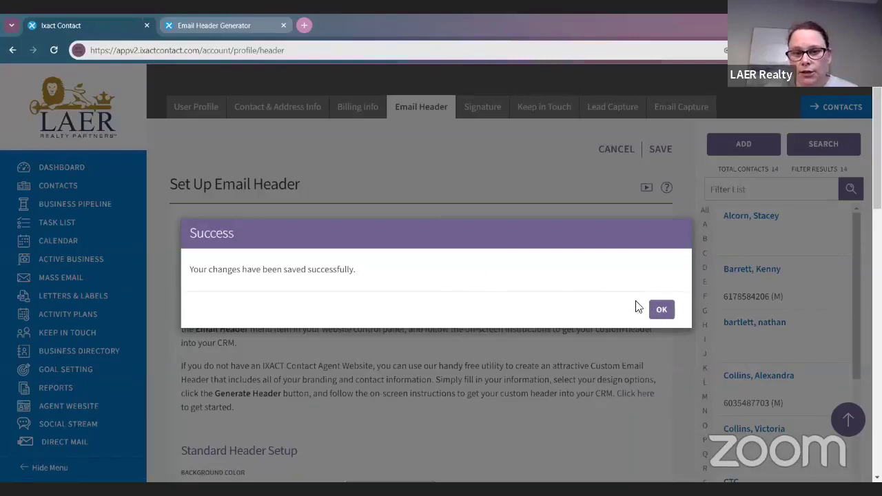
{"action": "left_click", "coordinate": [661, 310]}
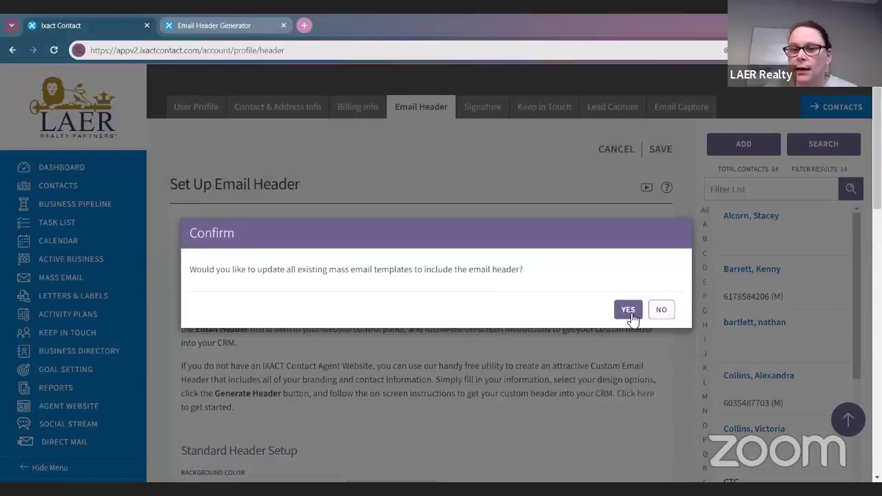
{"action": "left_click", "coordinate": [628, 311]}
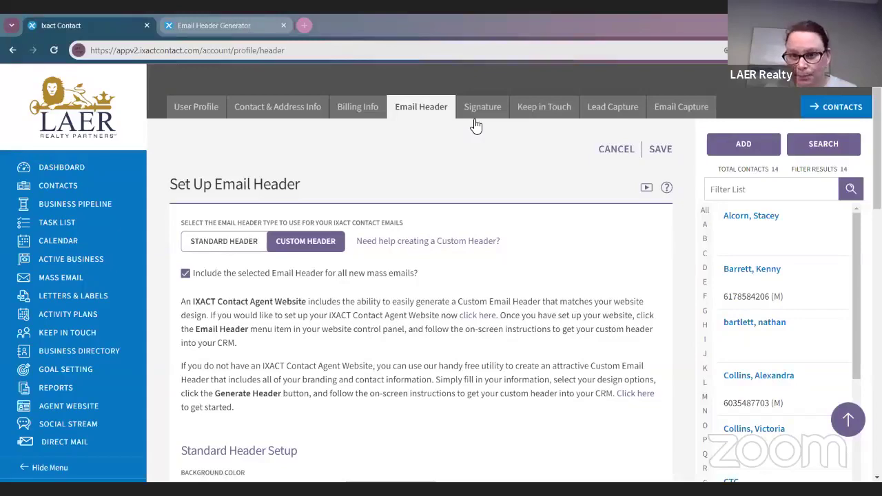
{"action": "scroll", "coordinate": [538, 289], "scroll_direction": "down", "scroll_amount": 2}
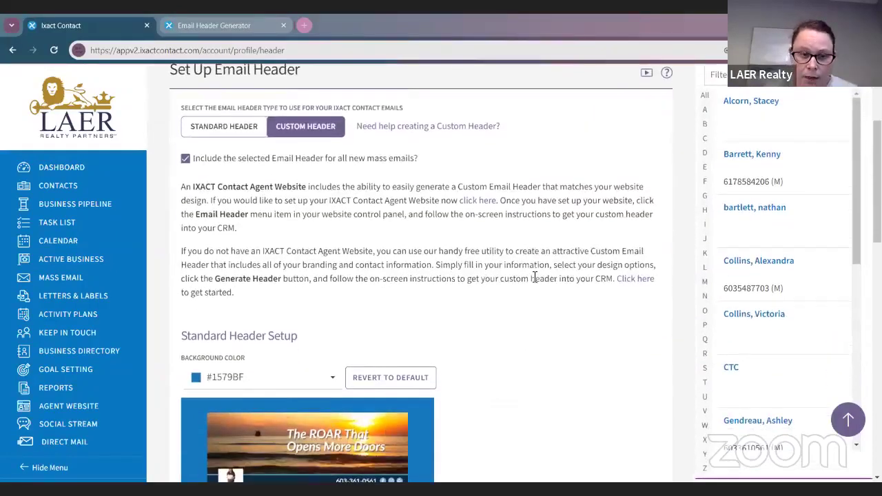
{"action": "scroll", "coordinate": [535, 278], "scroll_direction": "down", "scroll_amount": 10}
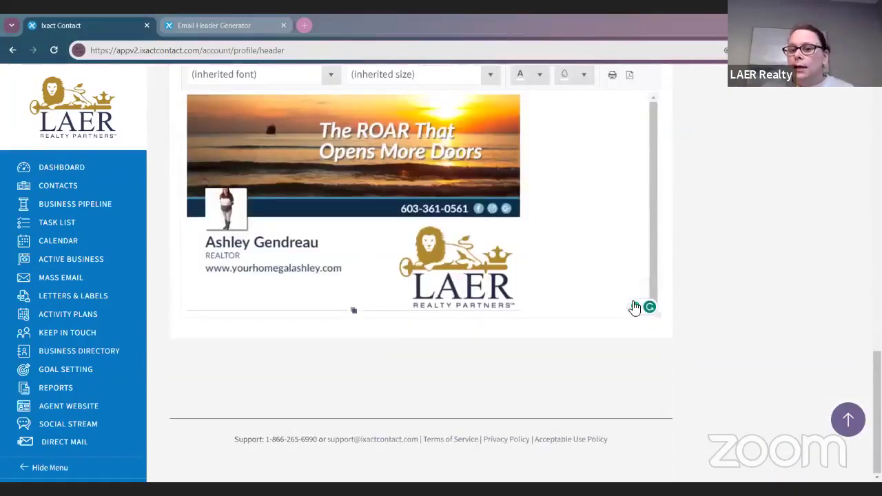
{"action": "scroll", "coordinate": [626, 306], "scroll_direction": "up", "scroll_amount": 8}
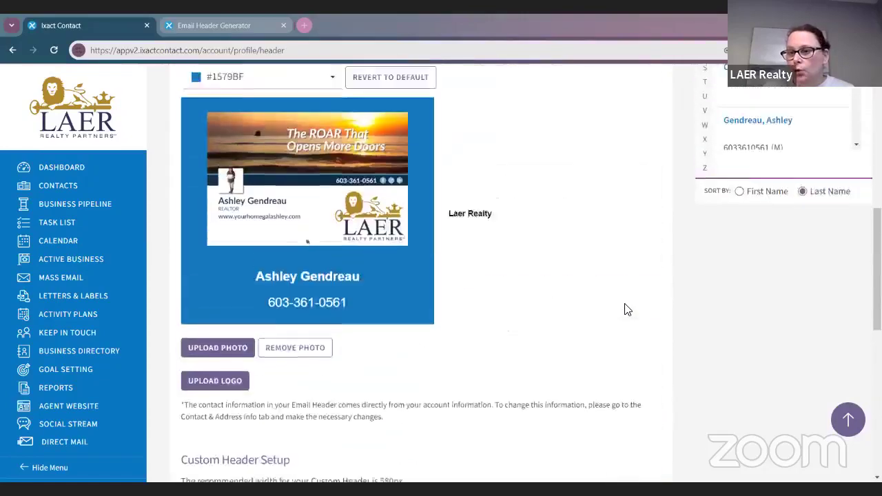
{"action": "scroll", "coordinate": [623, 308], "scroll_direction": "up", "scroll_amount": 7}
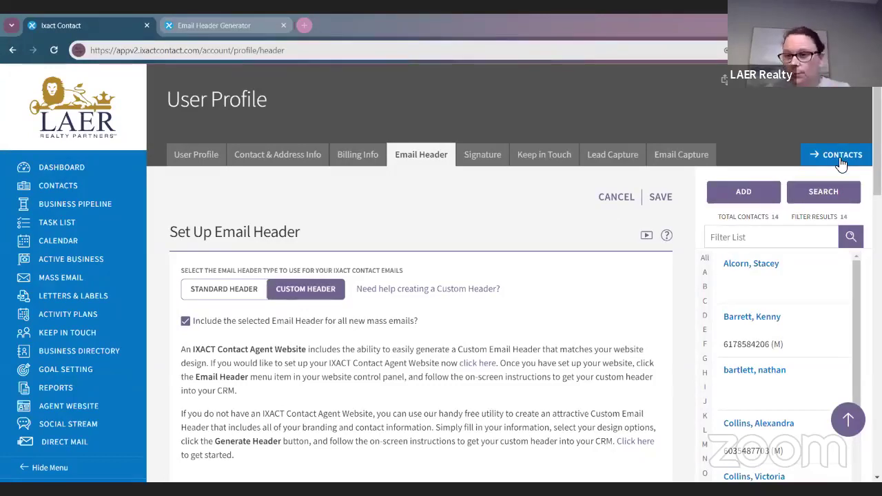
Step: Hide and restore the Contacts side panel, then start a new contact record
{"action": "left_click", "coordinate": [840, 160]}
{"action": "left_click", "coordinate": [840, 164]}
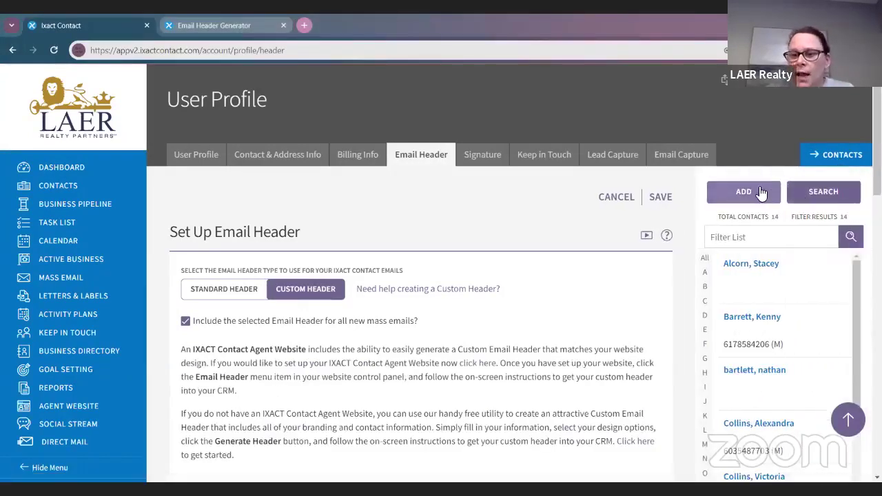
{"action": "left_click", "coordinate": [822, 162]}
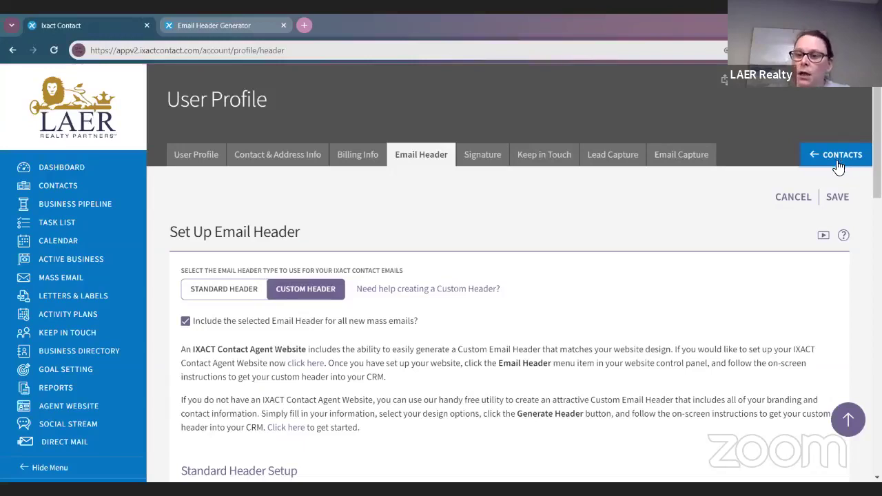
{"action": "left_click", "coordinate": [811, 161]}
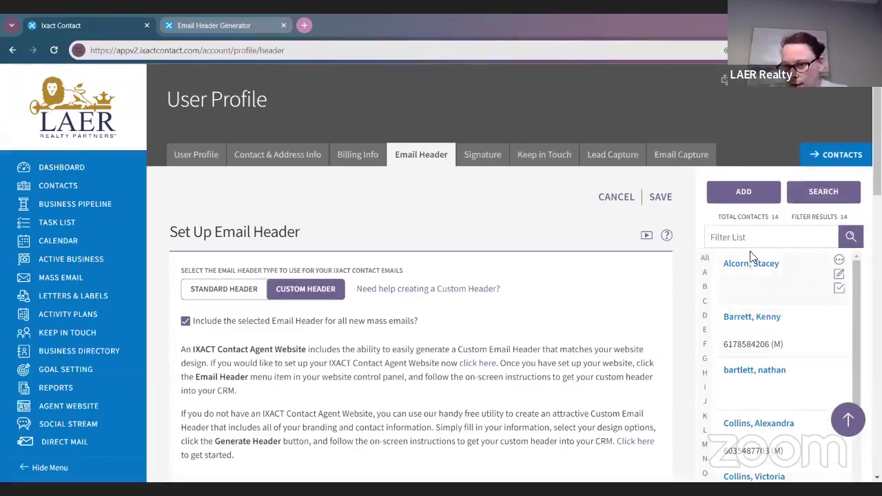
{"action": "left_click", "coordinate": [724, 197]}
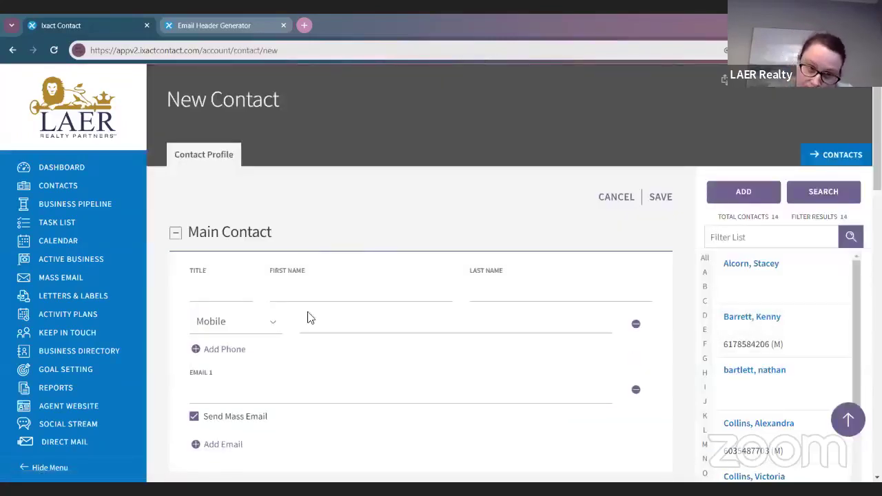
Step: Enter the agent's first and last name in the New Contact form
{"action": "left_click", "coordinate": [319, 297]}
{"action": "type", "text": "a"}
{"action": "key", "text": "BackSpace"}
{"action": "type", "text": "A"}
{"action": "key", "text": "BackSpace"}
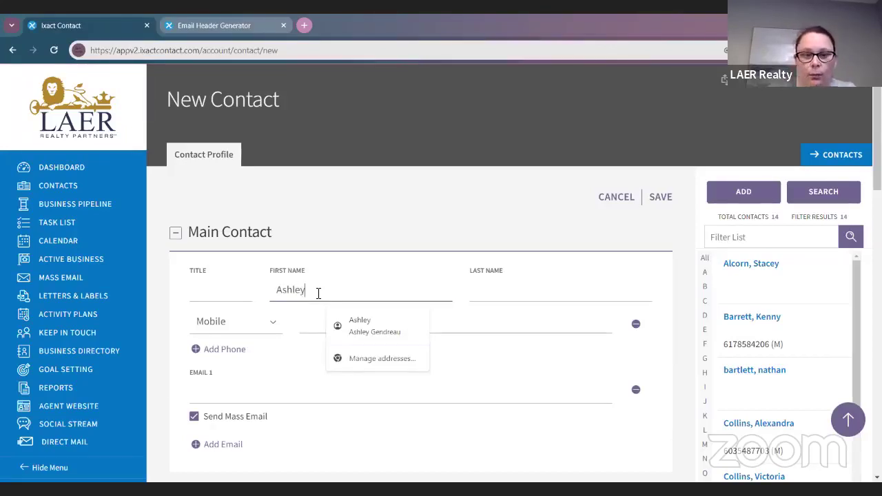
{"action": "key", "text": "Tab"}
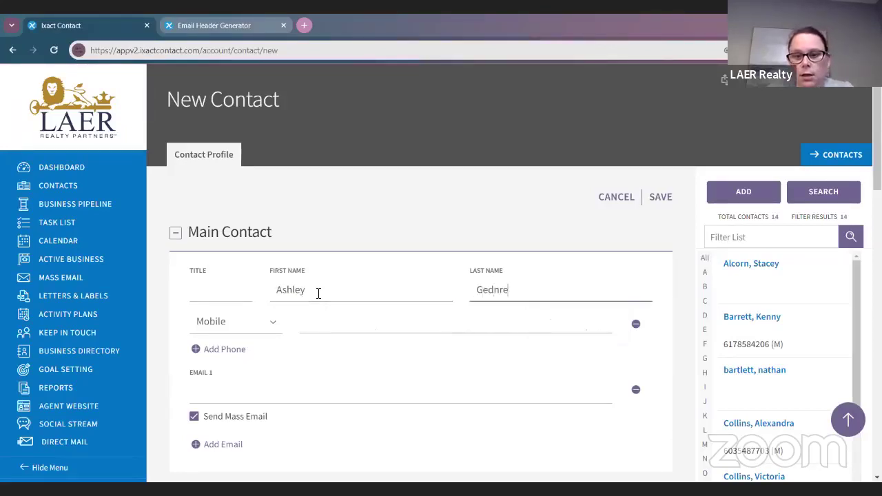
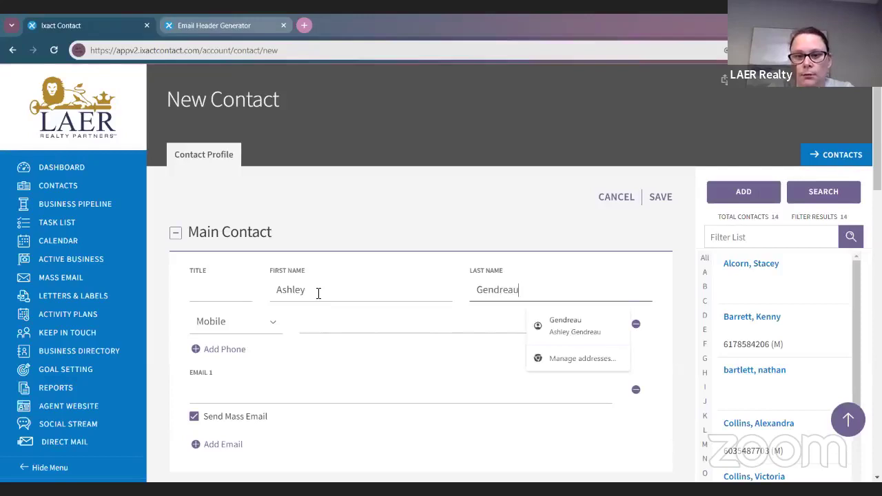
Step: Add the agent's e-mail address and save the new contact
{"action": "scroll", "coordinate": [380, 180], "scroll_direction": "down", "scroll_amount": 3}
{"action": "left_click", "coordinate": [328, 221]}
{"action": "key", "text": "Return"}
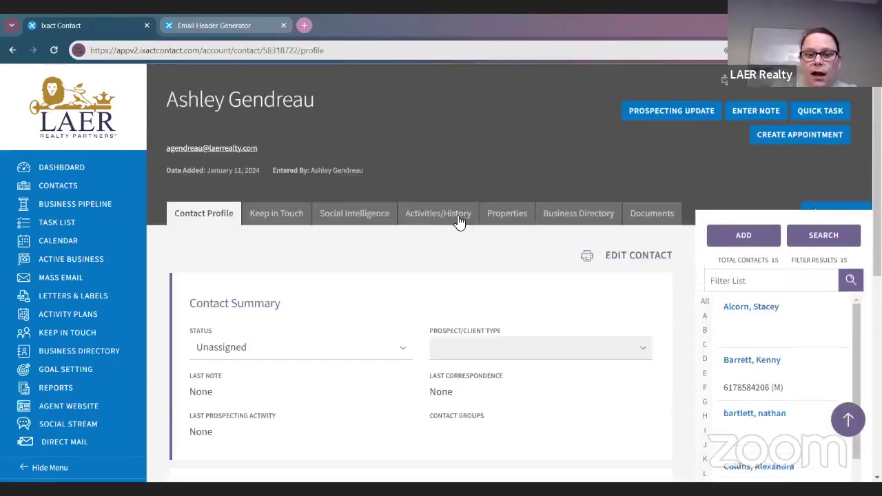
{"action": "scroll", "coordinate": [453, 229], "scroll_direction": "down", "scroll_amount": 2}
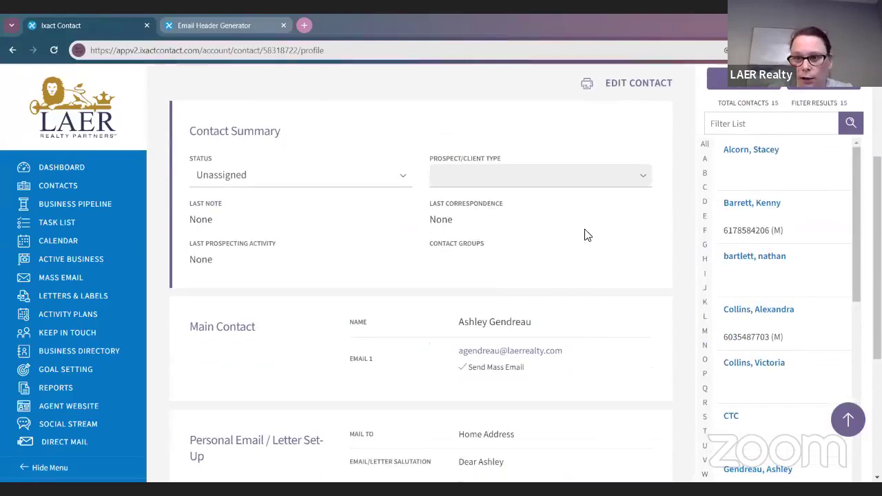
{"action": "scroll", "coordinate": [648, 224], "scroll_direction": "up", "scroll_amount": 1}
{"action": "scroll", "coordinate": [815, 296], "scroll_direction": "up", "scroll_amount": 1}
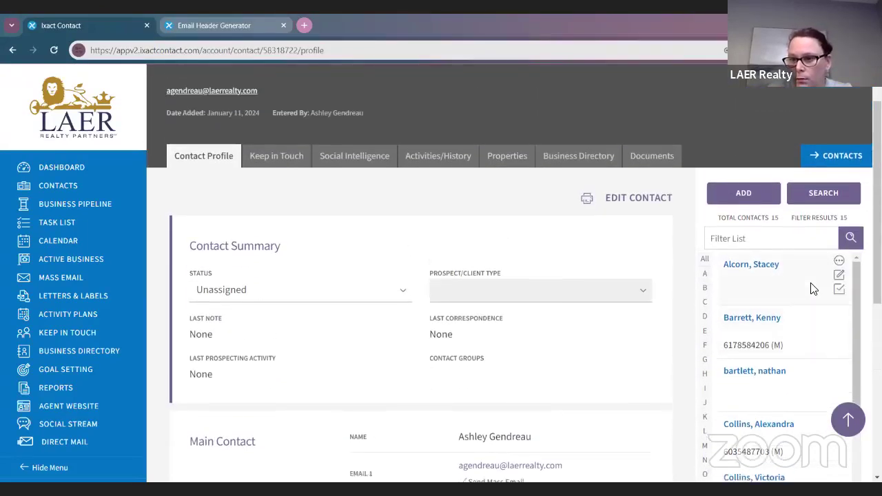
{"action": "left_click", "coordinate": [743, 193]}
Step: Enter the contact's first and last name in the second New Contact form
{"action": "left_click", "coordinate": [374, 282]}
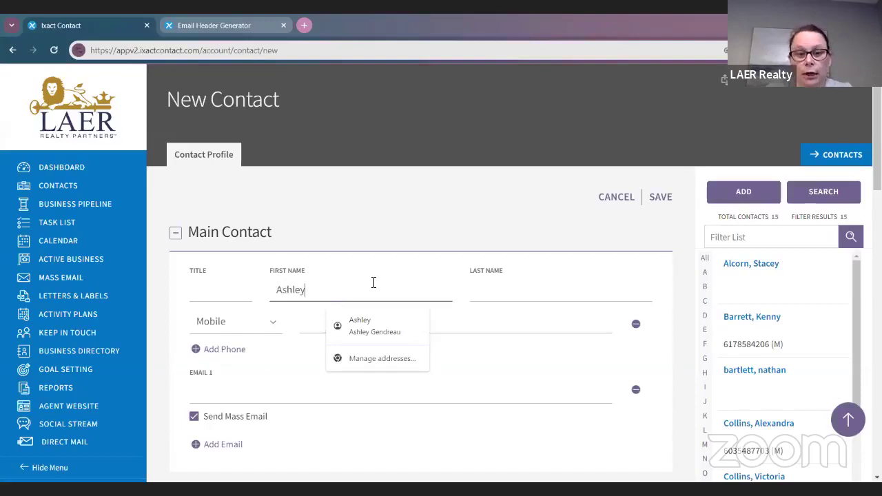
{"action": "key", "text": "Tab"}
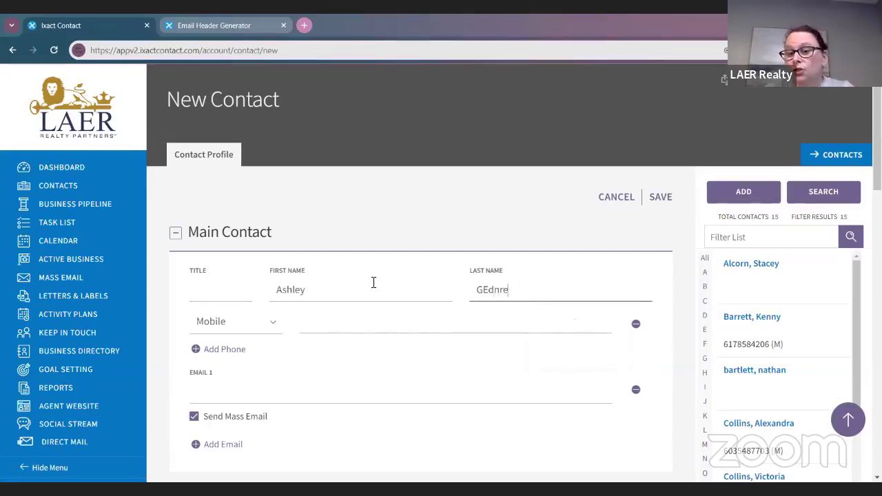
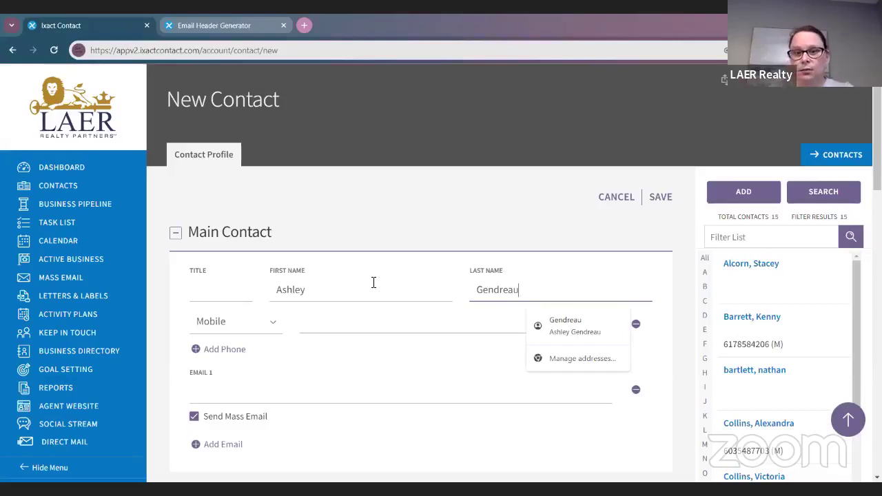
Step: Fill in the contact's mobile number and e-mail, leaving Send Mass Email enabled
{"action": "scroll", "coordinate": [411, 315], "scroll_direction": "down", "scroll_amount": 2}
{"action": "left_click", "coordinate": [345, 215]}
{"action": "left_click", "coordinate": [405, 268]}
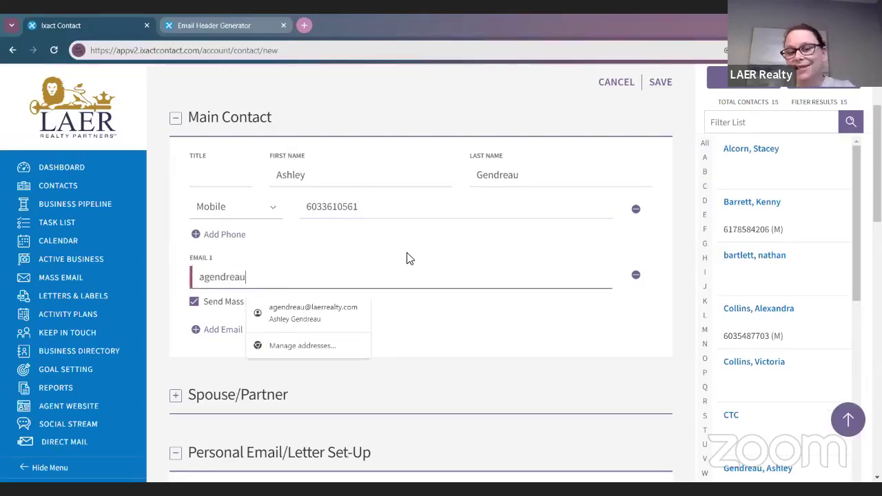
{"action": "left_click", "coordinate": [340, 317]}
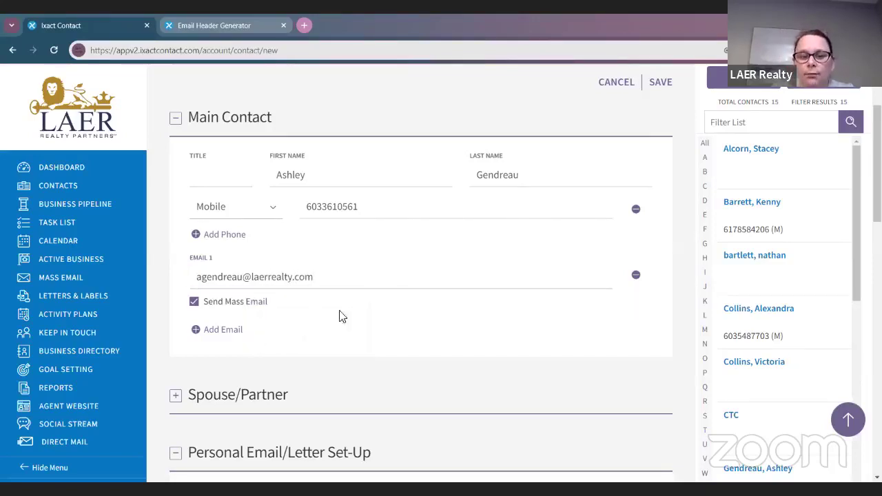
{"action": "left_click", "coordinate": [196, 306]}
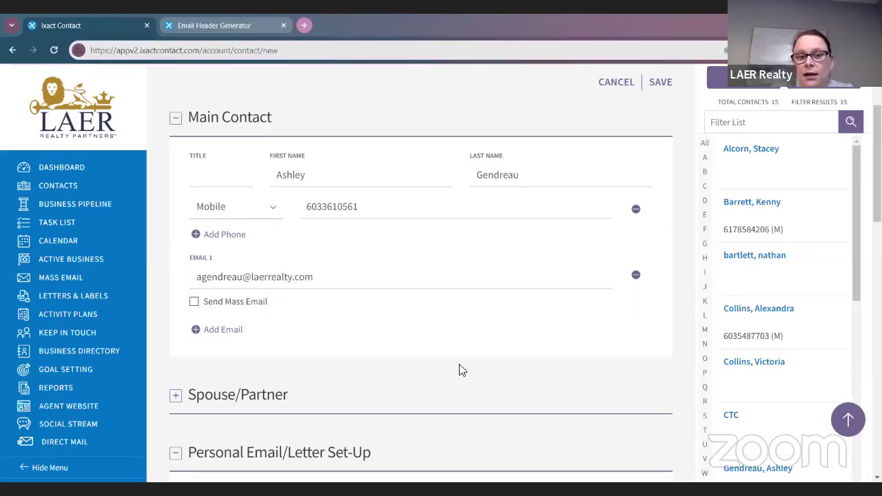
{"action": "left_click", "coordinate": [195, 306]}
{"action": "scroll", "coordinate": [434, 352], "scroll_direction": "down", "scroll_amount": 3}
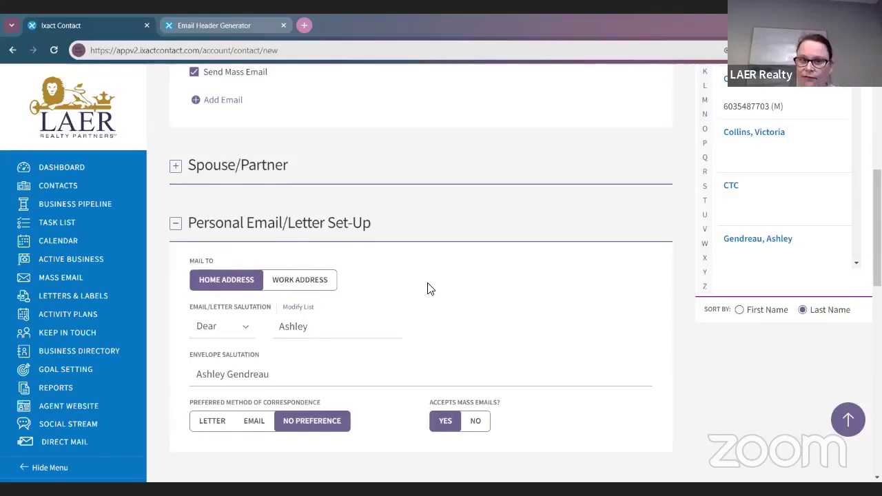
Step: Keep 'Dear' as the salutation and mass emails accepted in Personal Email/Letter Set-Up
{"action": "scroll", "coordinate": [428, 288], "scroll_direction": "down", "scroll_amount": 1}
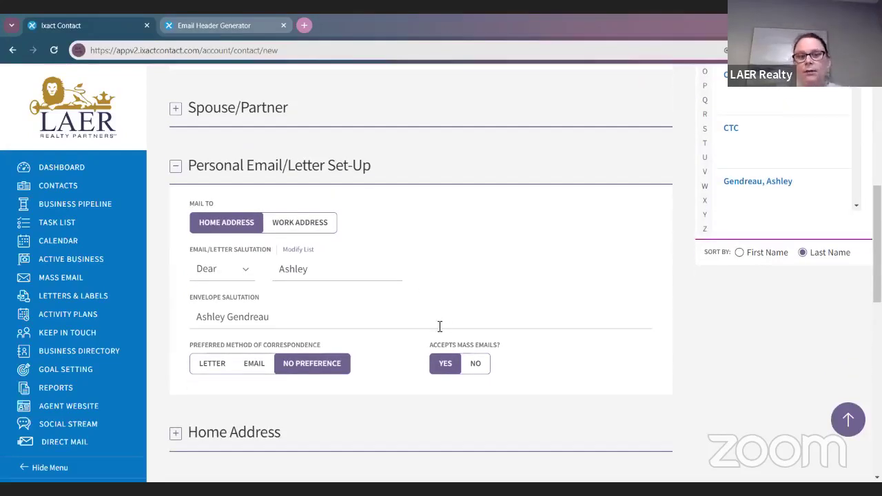
{"action": "scroll", "coordinate": [424, 335], "scroll_direction": "down", "scroll_amount": 1}
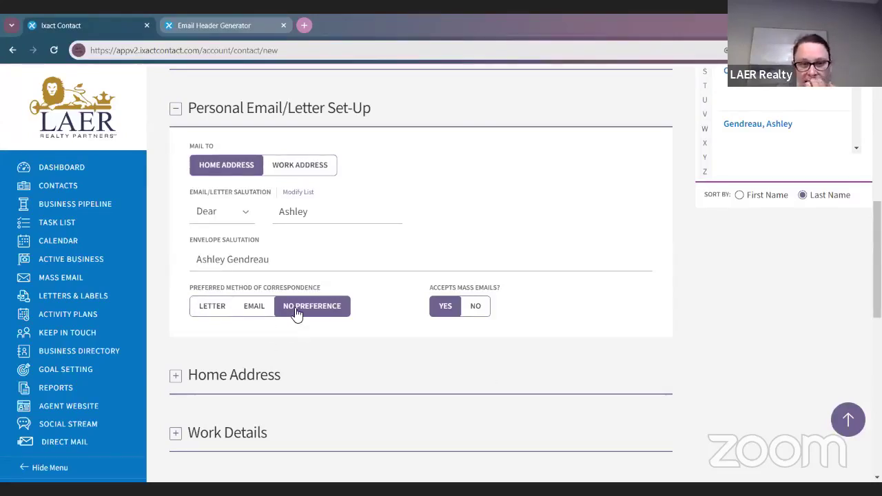
{"action": "left_click", "coordinate": [231, 216]}
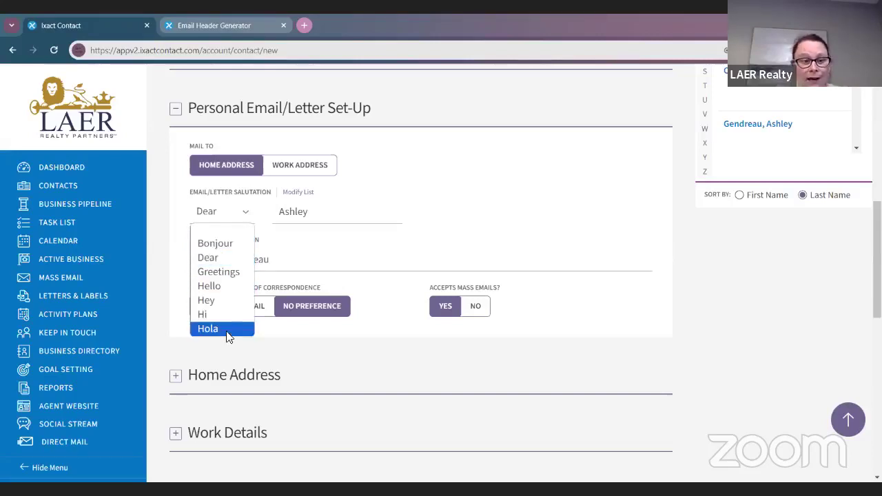
{"action": "left_click", "coordinate": [555, 271]}
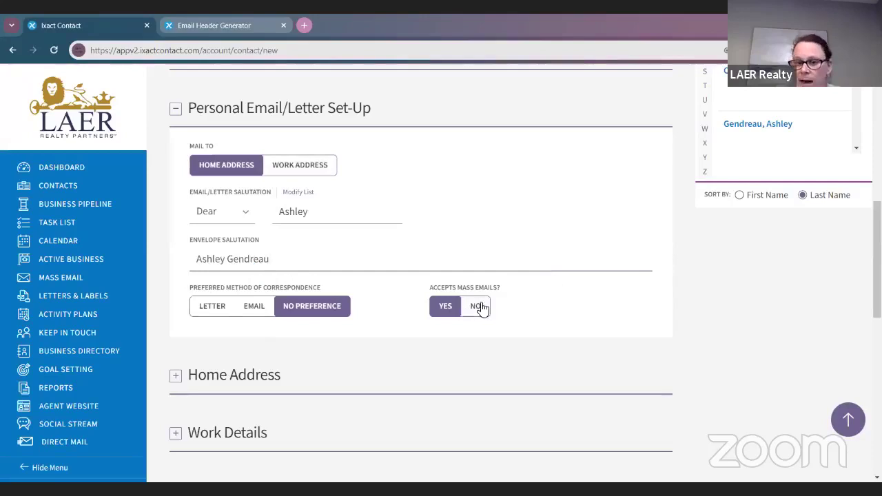
{"action": "left_click", "coordinate": [447, 308]}
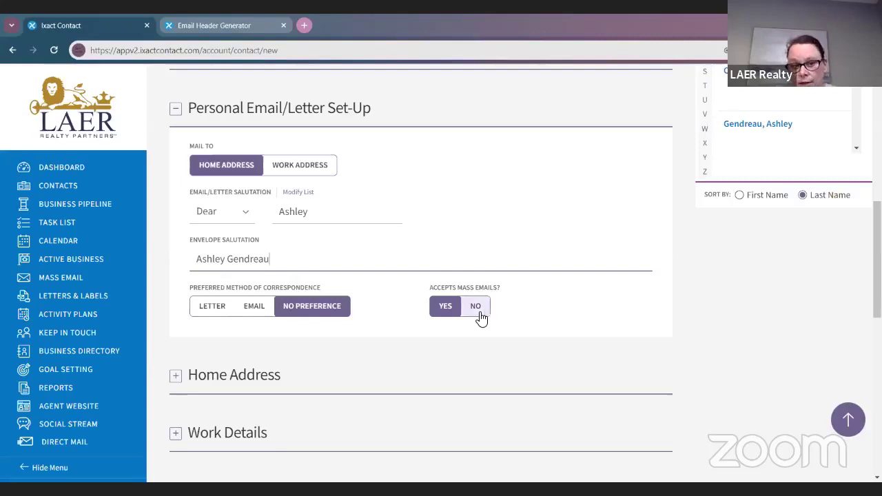
{"action": "scroll", "coordinate": [455, 313], "scroll_direction": "up", "scroll_amount": 4}
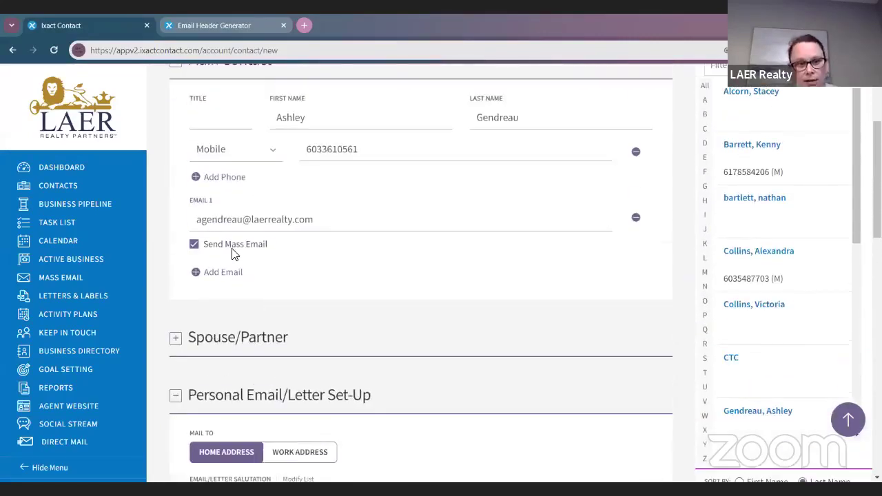
{"action": "scroll", "coordinate": [268, 256], "scroll_direction": "down", "scroll_amount": 4}
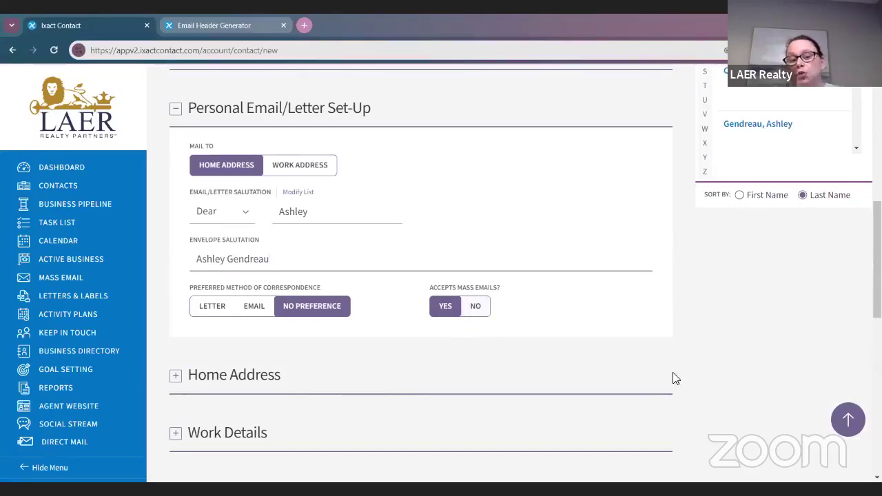
{"action": "scroll", "coordinate": [682, 384], "scroll_direction": "down", "scroll_amount": 2}
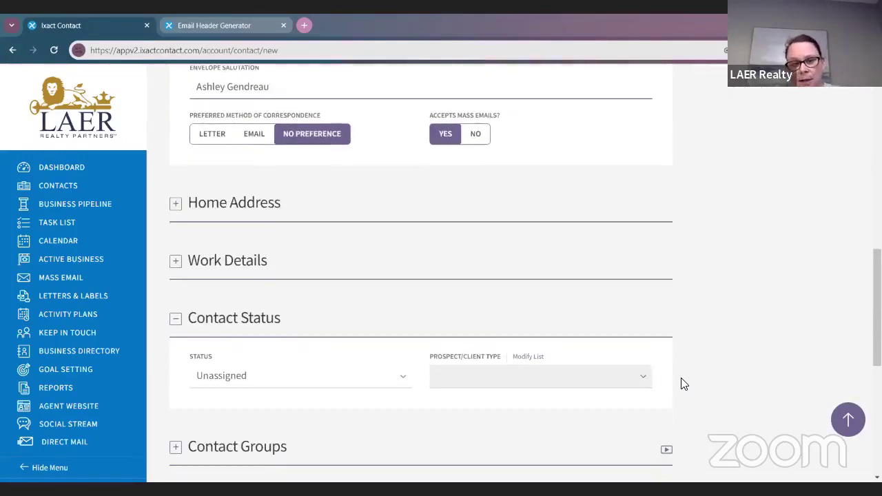
{"action": "left_click", "coordinate": [176, 204]}
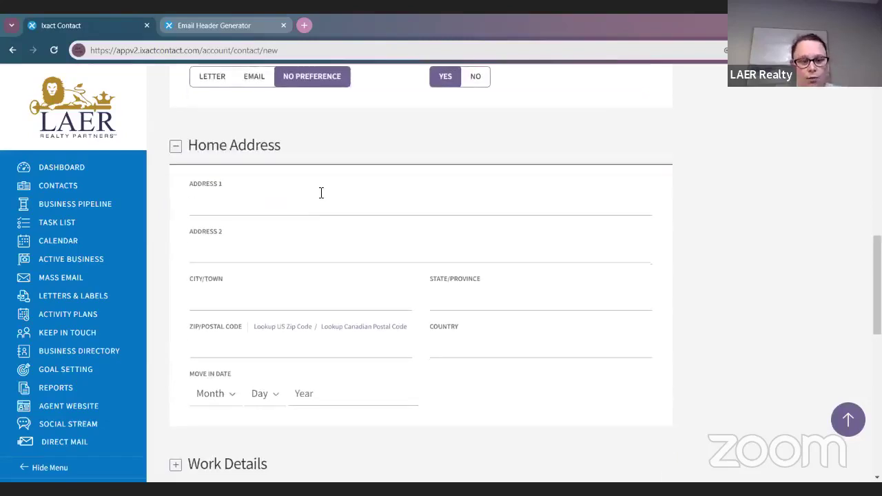
Step: Enter the contact's home street address, city, state and ZIP code
{"action": "left_click", "coordinate": [333, 198]}
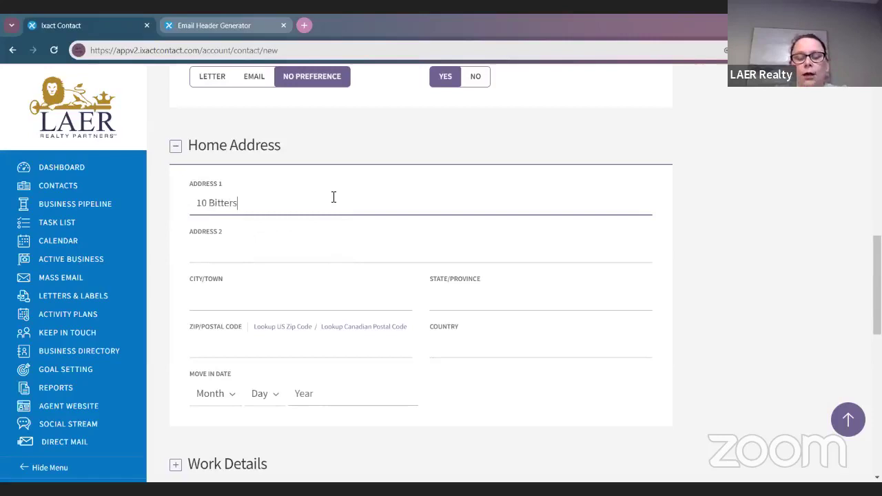
{"action": "key", "text": "Tab"}
{"action": "key", "text": "Tab"}
{"action": "type", "text": "Manchester,"}
{"action": "key", "text": "BackSpace"}
{"action": "key", "text": "BackSpace"}
{"action": "key", "text": "Tab"}
{"action": "type", "text": "D"}
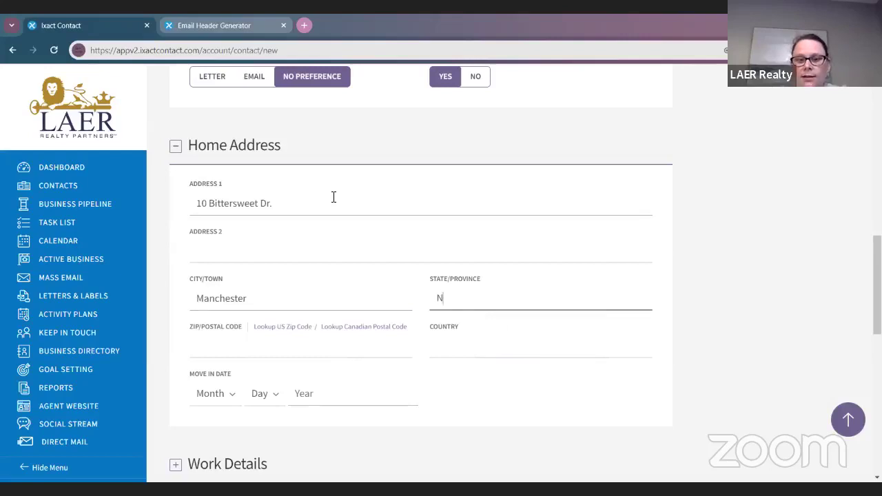
{"action": "scroll", "coordinate": [330, 220], "scroll_direction": "down", "scroll_amount": 2}
{"action": "left_click", "coordinate": [324, 235]}
{"action": "type", "text": "03109"}
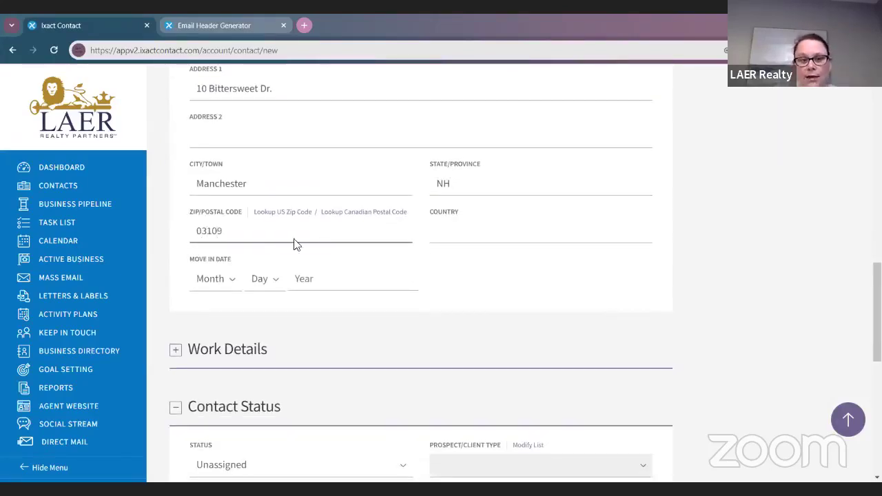
Step: Set the move-in date to Jan 11, leaving the year blank
{"action": "left_click", "coordinate": [216, 280]}
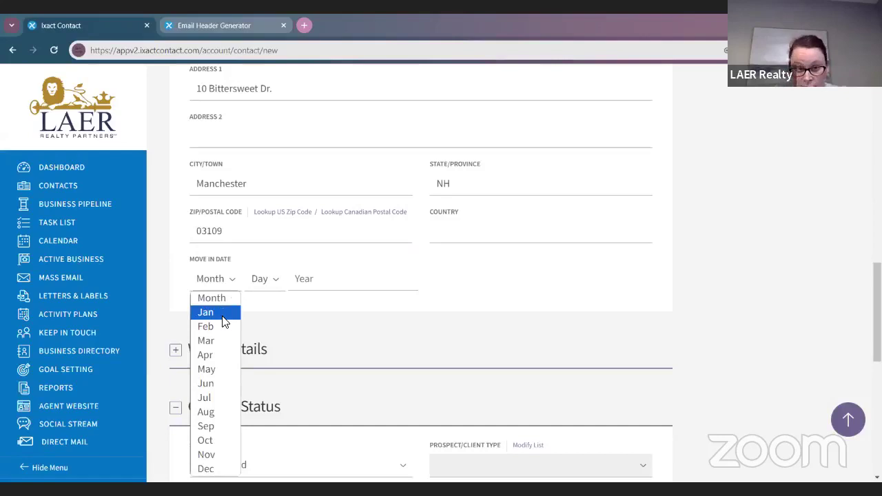
{"action": "left_click", "coordinate": [233, 373]}
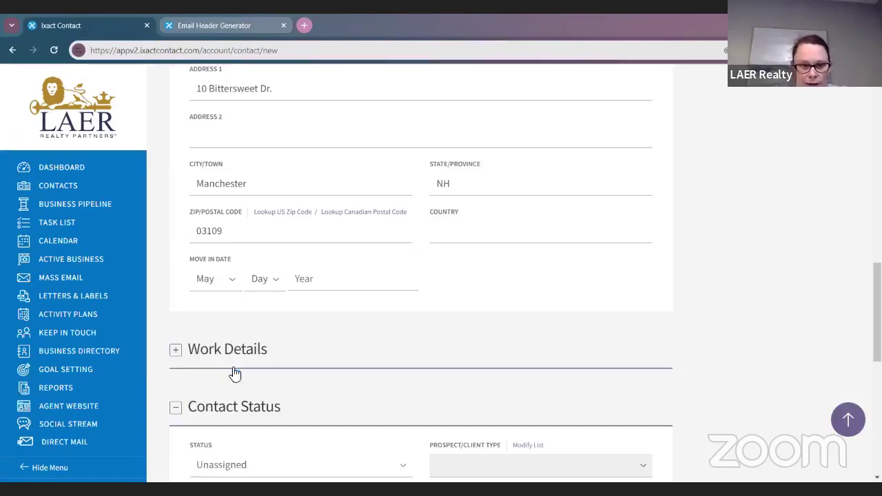
{"action": "left_click", "coordinate": [218, 283]}
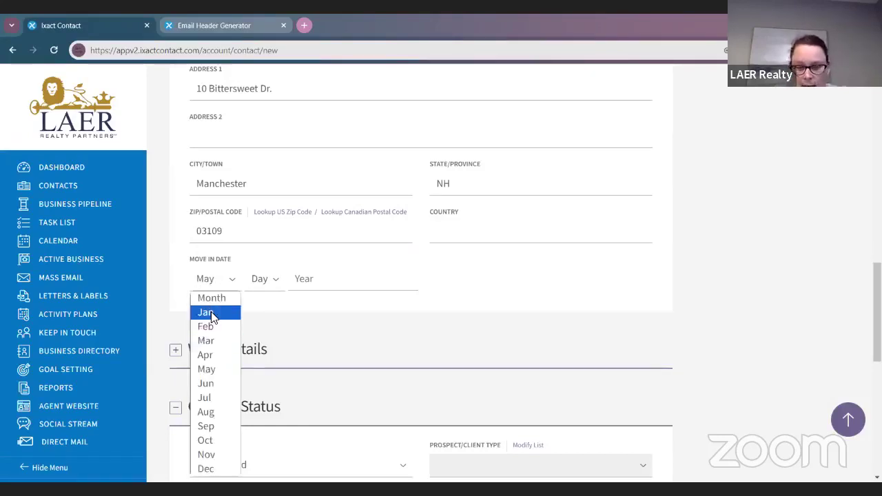
{"action": "left_click", "coordinate": [208, 314]}
{"action": "left_click", "coordinate": [262, 283]}
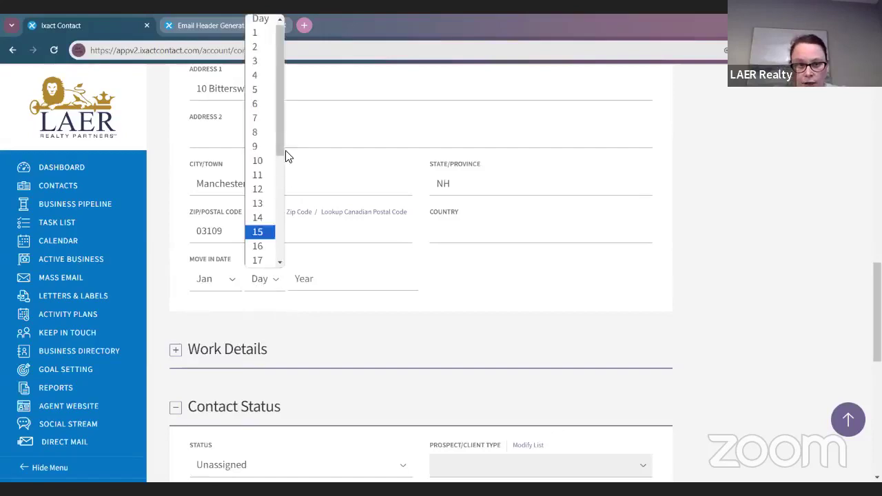
{"action": "left_click", "coordinate": [271, 178]}
{"action": "left_click", "coordinate": [307, 275]}
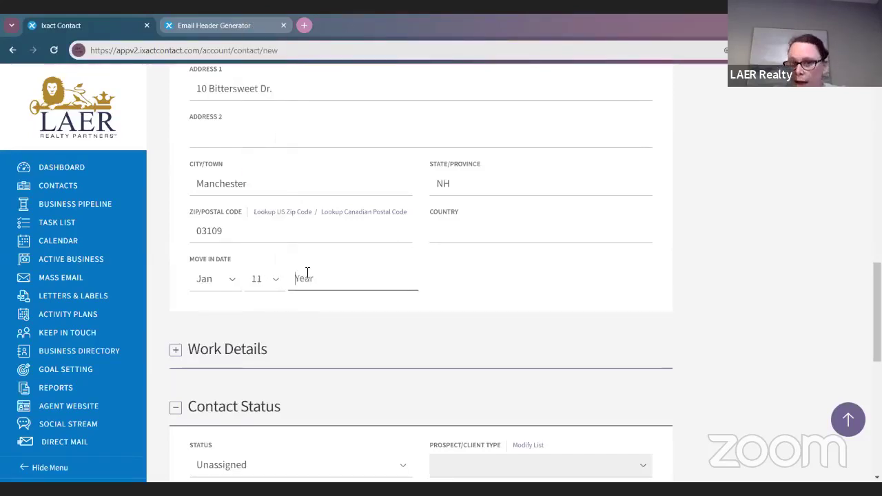
{"action": "scroll", "coordinate": [735, 284], "scroll_direction": "down", "scroll_amount": 2}
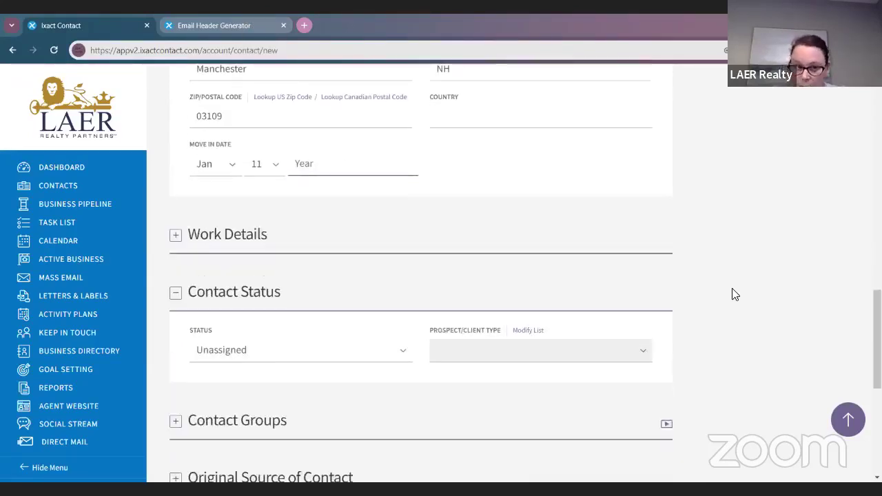
{"action": "scroll", "coordinate": [732, 289], "scroll_direction": "down", "scroll_amount": 1}
{"action": "left_click", "coordinate": [230, 180]}
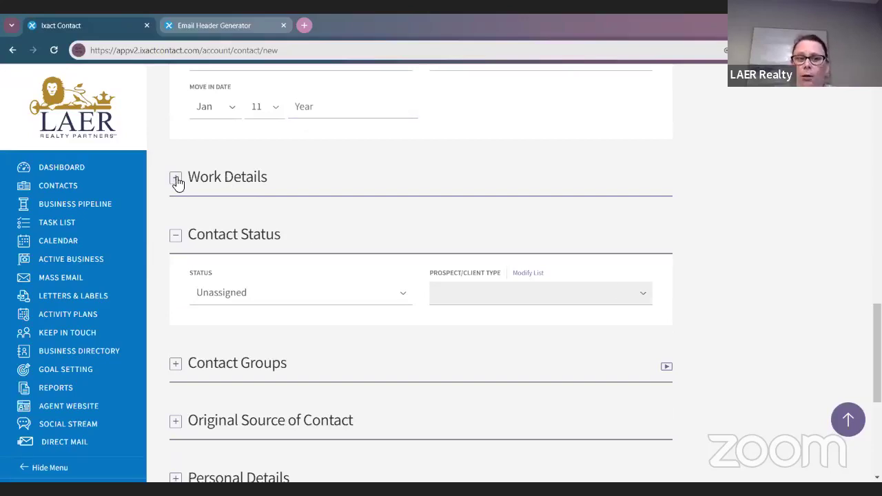
Step: Enter company name LAER Realty Partners and the company website under Work Details
{"action": "left_click", "coordinate": [175, 178]}
{"action": "scroll", "coordinate": [380, 241], "scroll_direction": "down", "scroll_amount": 2}
{"action": "left_click", "coordinate": [304, 124]}
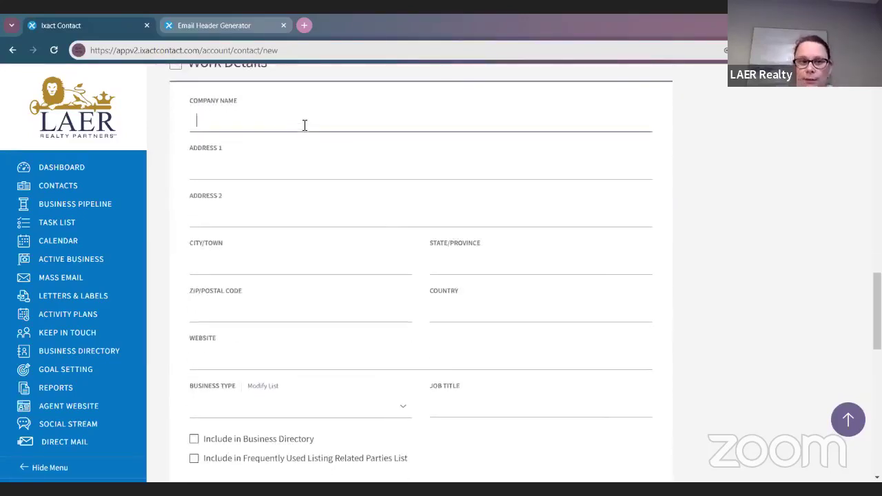
{"action": "type", "text": "LAER Realty Partn"}
{"action": "key", "text": "Tab"}
{"action": "key", "text": "Tab"}
{"action": "key", "text": "Tab"}
{"action": "key", "text": "Tab"}
{"action": "key", "text": "Tab"}
{"action": "key", "text": "Tab"}
{"action": "key", "text": "Tab"}
{"action": "scroll", "coordinate": [343, 142], "scroll_direction": "down", "scroll_amount": 2}
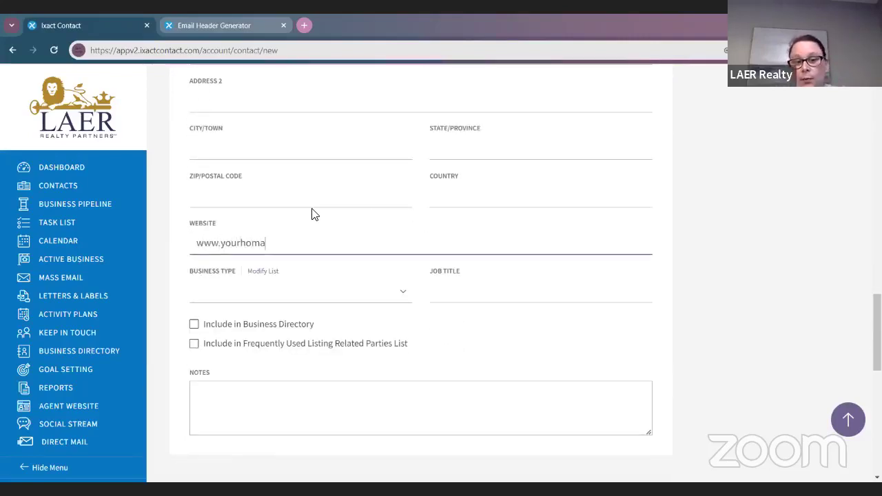
{"action": "type", "text": "www.yourhomagal"}
{"action": "key", "text": "BackSpace"}
{"action": "key", "text": "BackSpace"}
{"action": "key", "text": "BackSpace"}
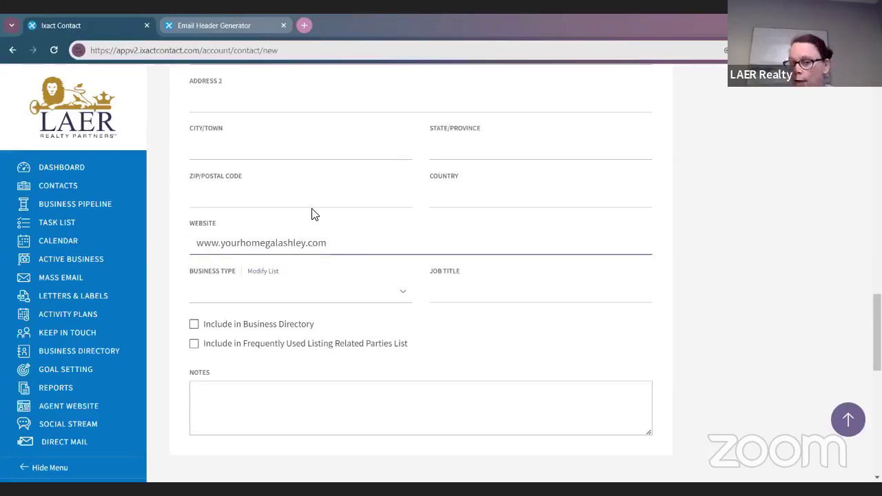
Step: Tick Include in Business Directory for the new contact
{"action": "scroll", "coordinate": [343, 171], "scroll_direction": "down", "scroll_amount": 1}
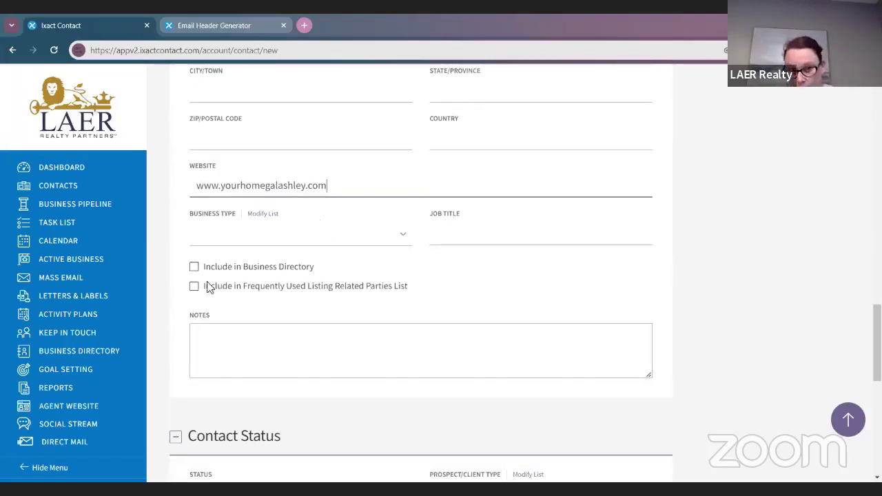
{"action": "left_click", "coordinate": [194, 266]}
{"action": "scroll", "coordinate": [567, 350], "scroll_direction": "up", "scroll_amount": 3}
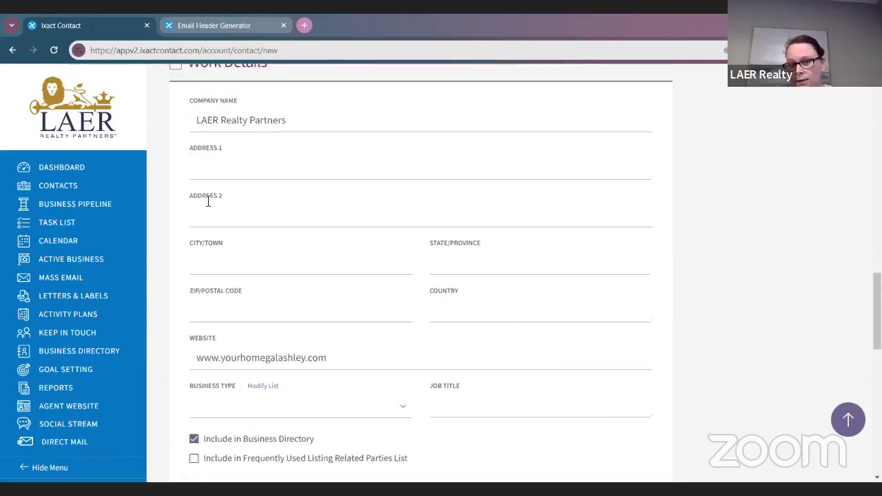
{"action": "scroll", "coordinate": [376, 284], "scroll_direction": "down", "scroll_amount": 5}
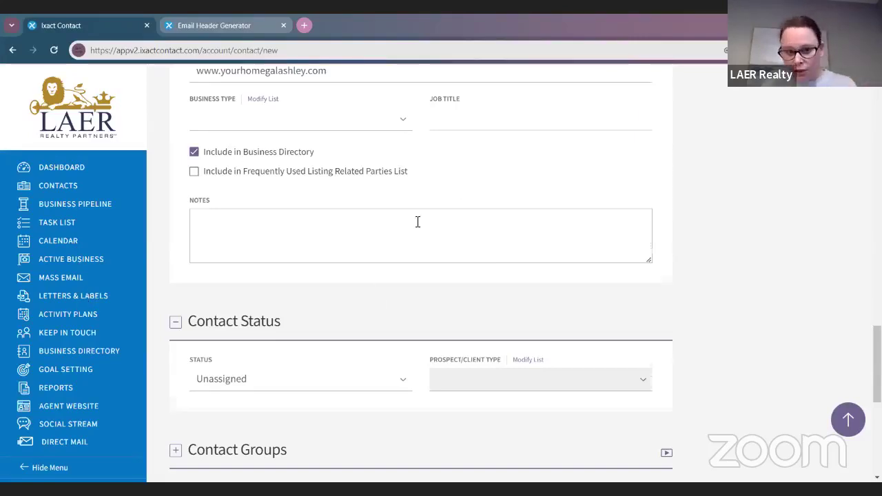
{"action": "scroll", "coordinate": [418, 221], "scroll_direction": "down", "scroll_amount": 3}
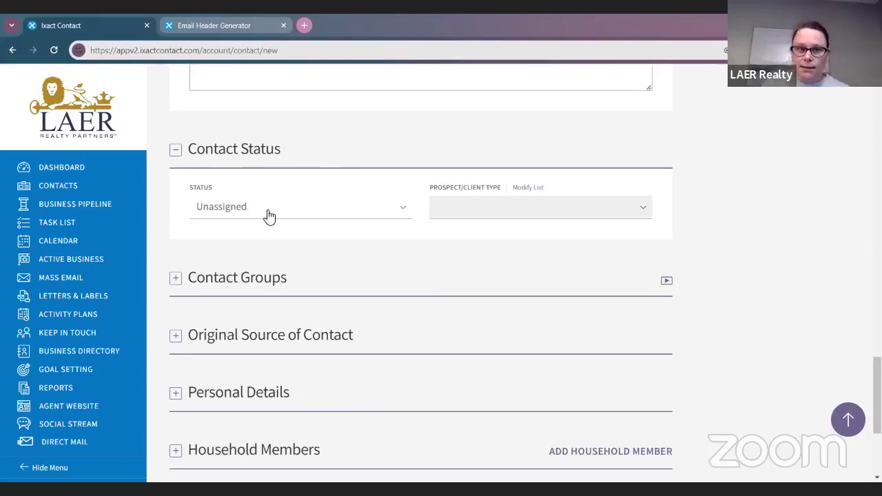
Step: Set the contact's status to Hot Prospect and type to Buyer, then open Modify List's Add Item field
{"action": "left_click", "coordinate": [269, 216]}
{"action": "left_click", "coordinate": [280, 257]}
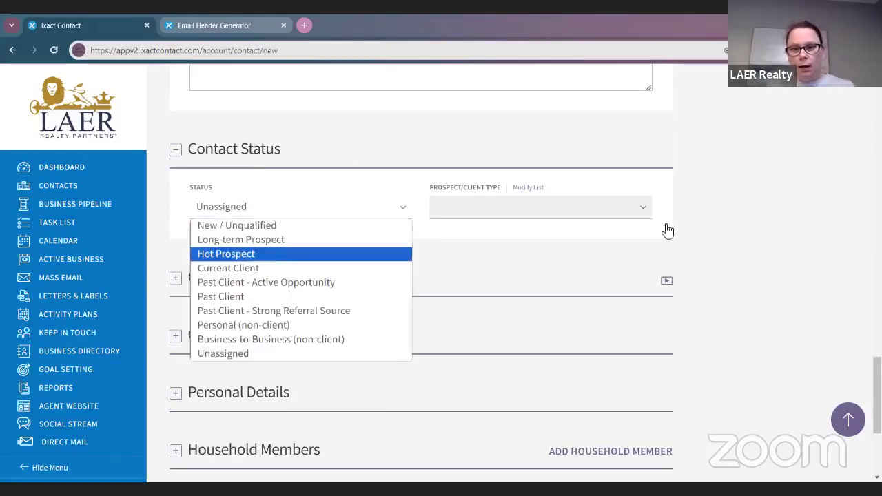
{"action": "left_click", "coordinate": [476, 209]}
{"action": "left_click", "coordinate": [491, 241]}
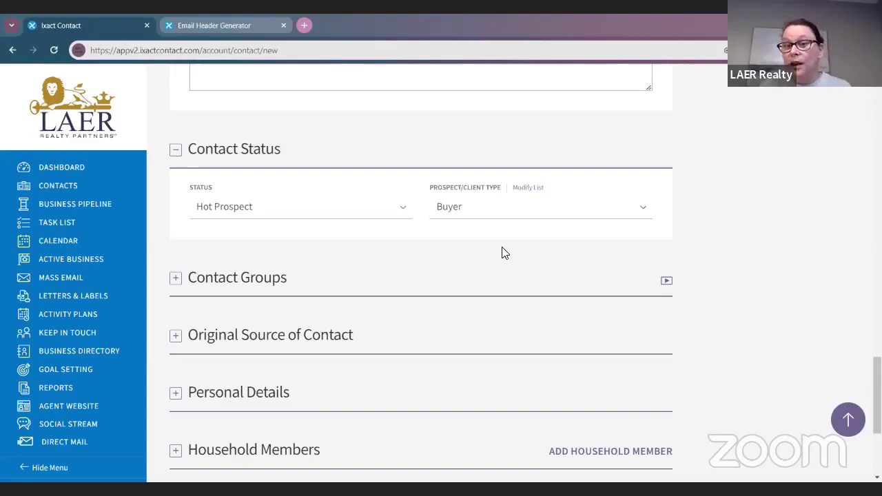
{"action": "left_click", "coordinate": [525, 188]}
{"action": "left_click", "coordinate": [412, 166]}
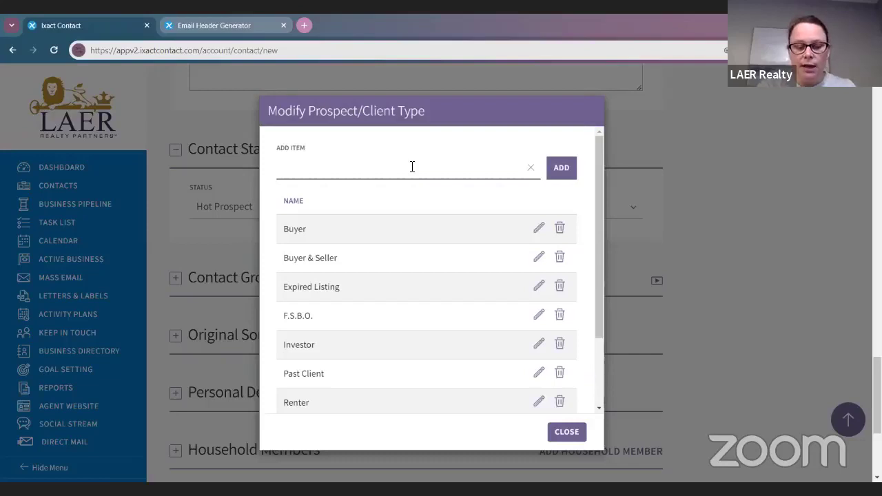
Step: Add 'Top Referral' as a new prospect/client type and close the list editor
{"action": "type", "text": "Top Re"}
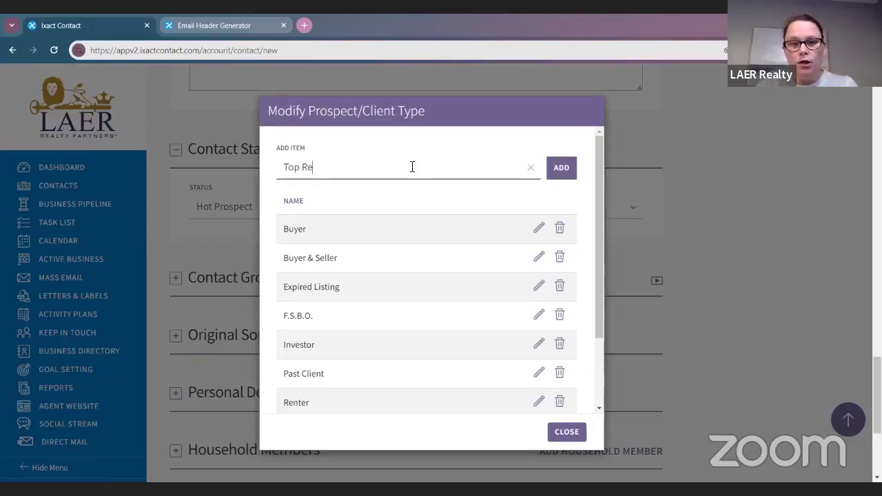
{"action": "type", "text": "ferral"}
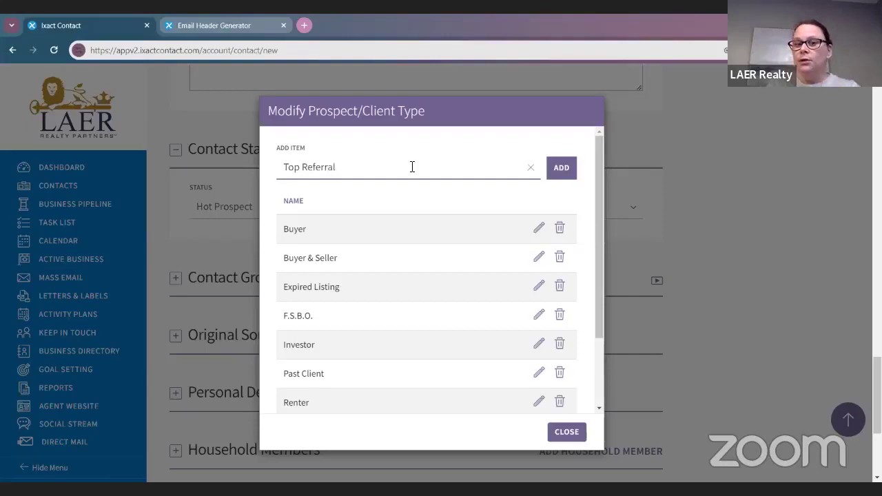
{"action": "left_click", "coordinate": [561, 168]}
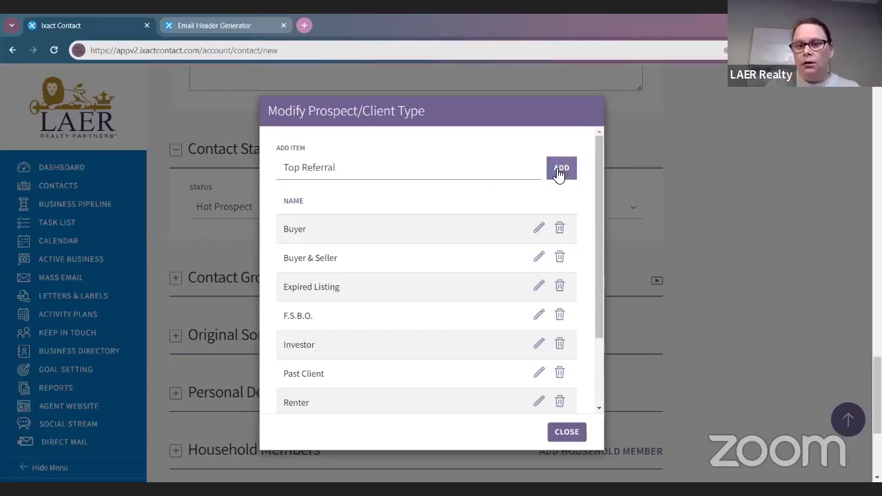
{"action": "scroll", "coordinate": [442, 285], "scroll_direction": "down", "scroll_amount": 5}
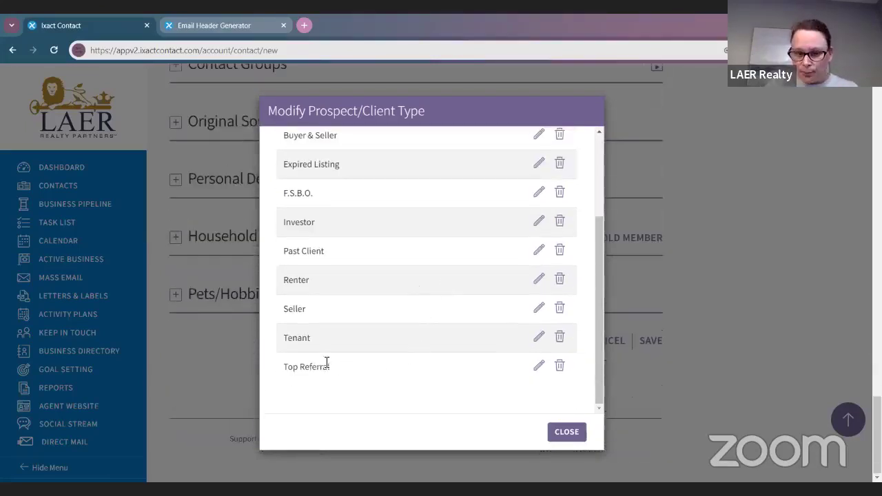
{"action": "left_click", "coordinate": [566, 433]}
Step: Assign Top Referral as the contact's prospect/client type and expand Contact Groups
{"action": "scroll", "coordinate": [535, 221], "scroll_direction": "up", "scroll_amount": 7}
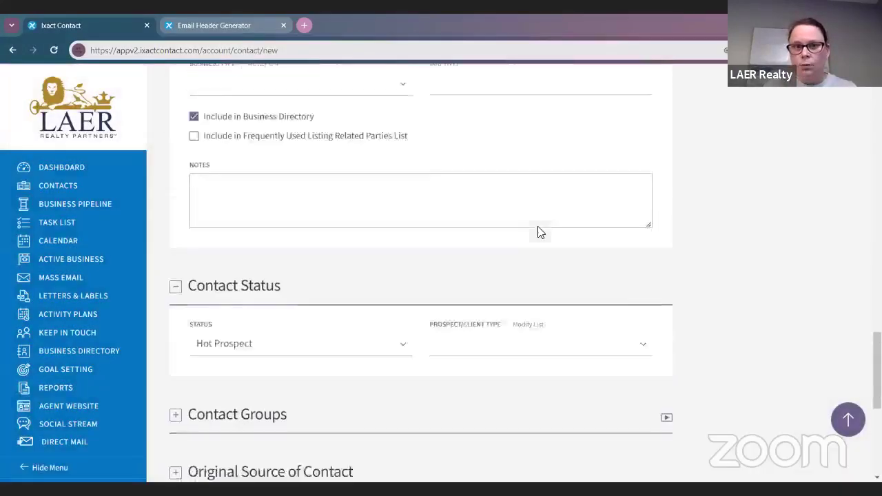
{"action": "scroll", "coordinate": [522, 270], "scroll_direction": "down", "scroll_amount": 4}
{"action": "left_click", "coordinate": [528, 184]}
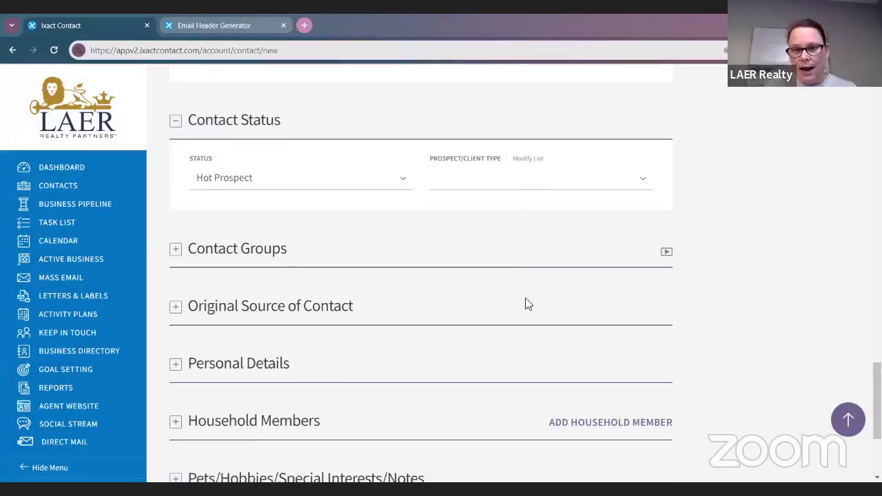
{"action": "left_click", "coordinate": [522, 338]}
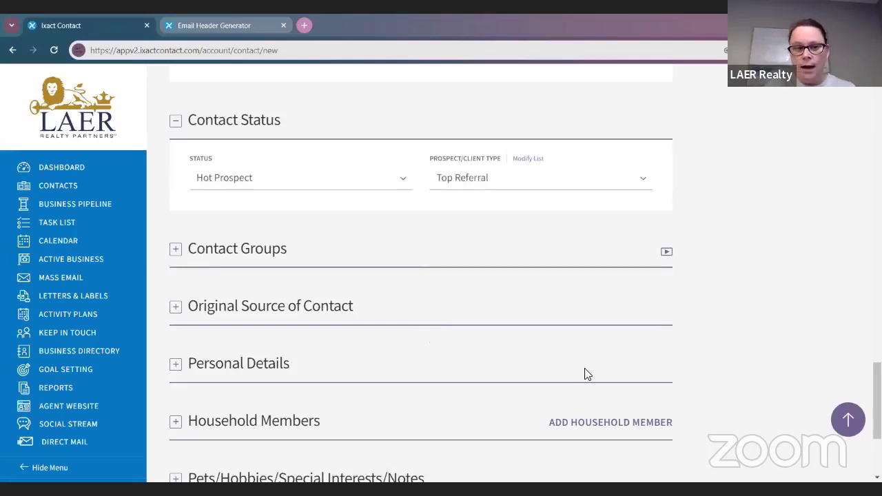
{"action": "scroll", "coordinate": [584, 368], "scroll_direction": "down", "scroll_amount": 1}
{"action": "left_click", "coordinate": [175, 191]}
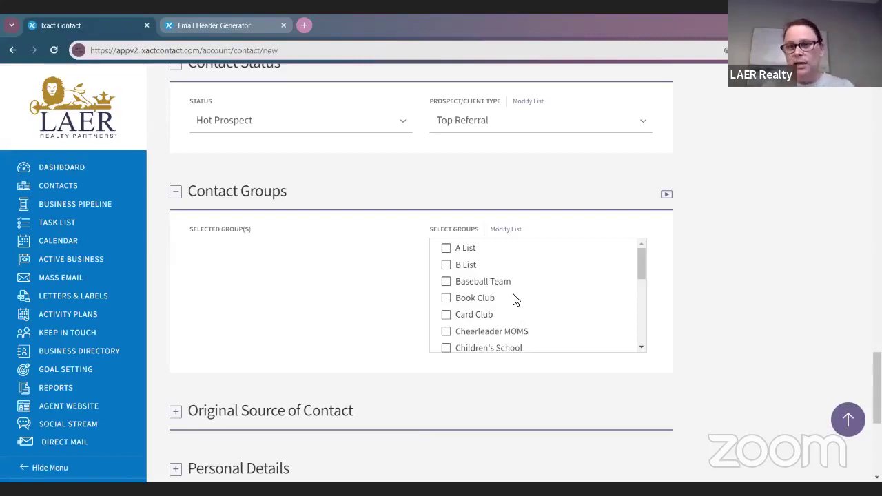
{"action": "left_click", "coordinate": [506, 232]}
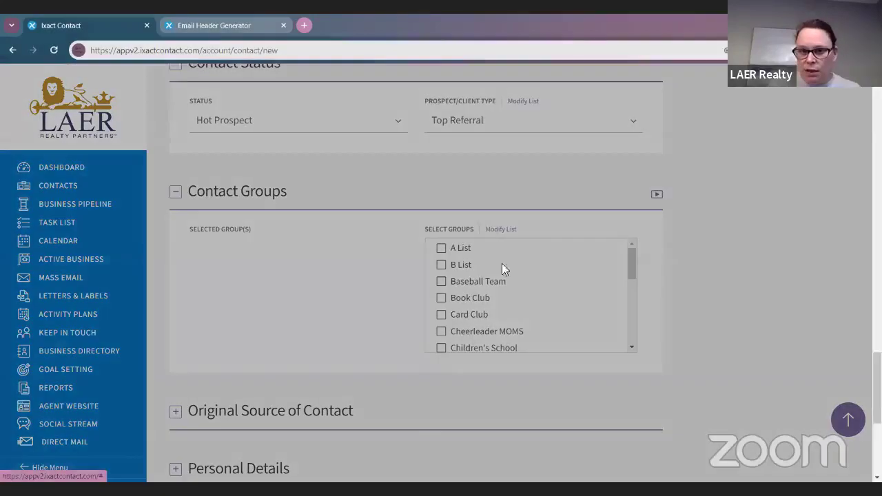
{"action": "type", "text": "Baseball Te"}
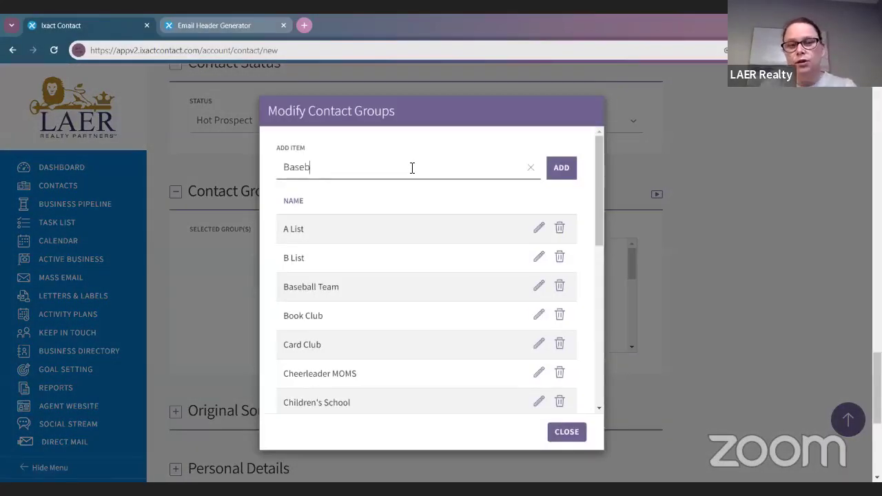
{"action": "key", "text": "BackSpace"}
{"action": "key", "text": "BackSpace"}
{"action": "type", "text": "mosm"}
{"action": "key", "text": "BackSpace"}
{"action": "key", "text": "BackSpace"}
{"action": "key", "text": "BackSpace"}
{"action": "type", "text": "Om"}
{"action": "key", "text": "BackSpace"}
{"action": "key", "text": "BackSpace"}
{"action": "key", "text": "BackSpace"}
{"action": "type", "text": "mOM"}
{"action": "key", "text": "BackSpace"}
{"action": "key", "text": "BackSpace"}
{"action": "key", "text": "BackSpace"}
{"action": "type", "text": "moms"}
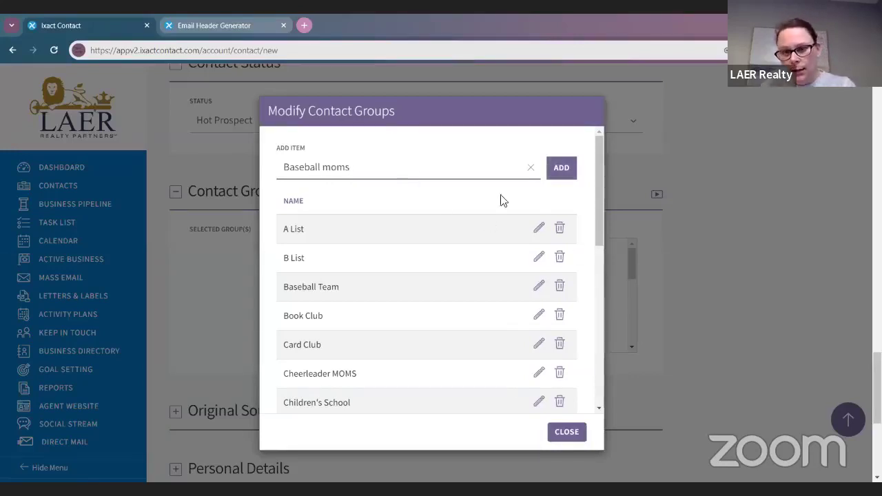
{"action": "left_click", "coordinate": [529, 169]}
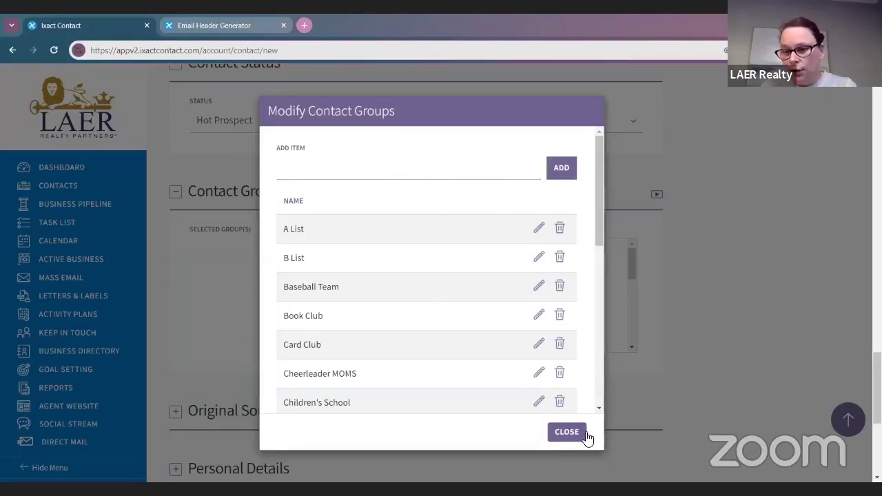
{"action": "left_click", "coordinate": [569, 430]}
{"action": "scroll", "coordinate": [339, 314], "scroll_direction": "down", "scroll_amount": 2}
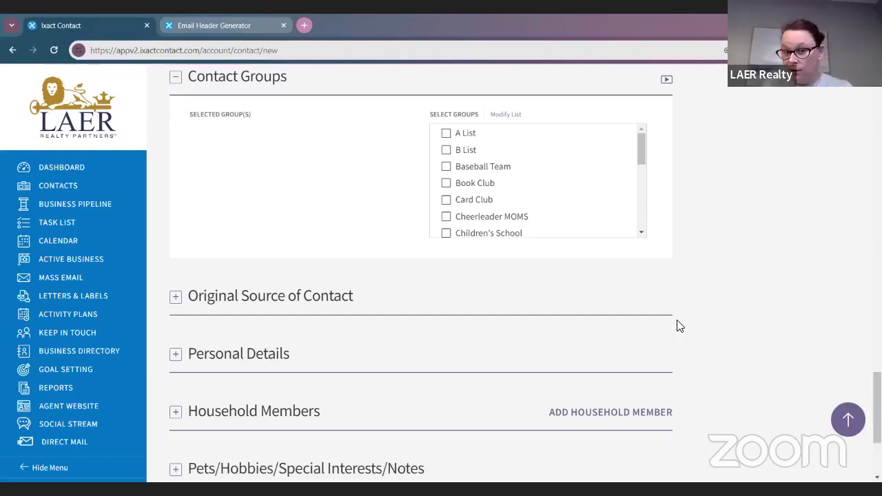
{"action": "left_click", "coordinate": [175, 304]}
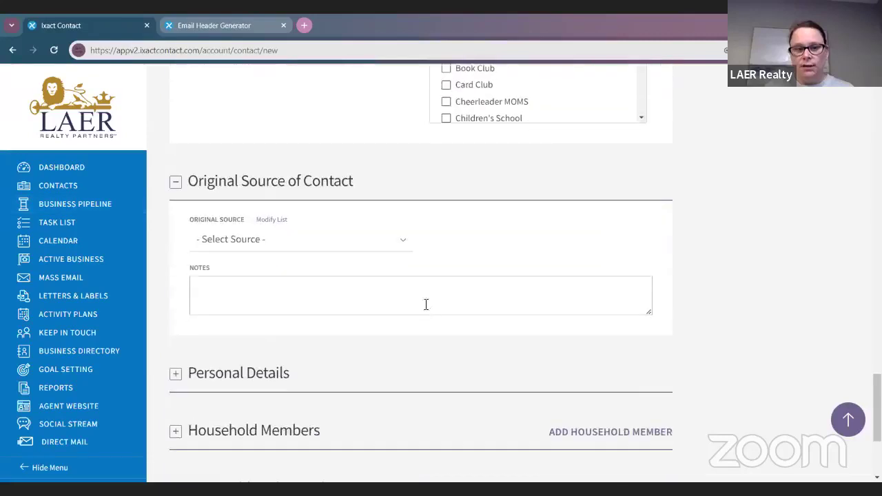
Step: Choose Personal as the contact's Original Source, then expand the Personal Details section
{"action": "left_click", "coordinate": [301, 239]}
{"action": "scroll", "coordinate": [308, 315], "scroll_direction": "down", "scroll_amount": 3}
{"action": "scroll", "coordinate": [301, 311], "scroll_direction": "up", "scroll_amount": 3}
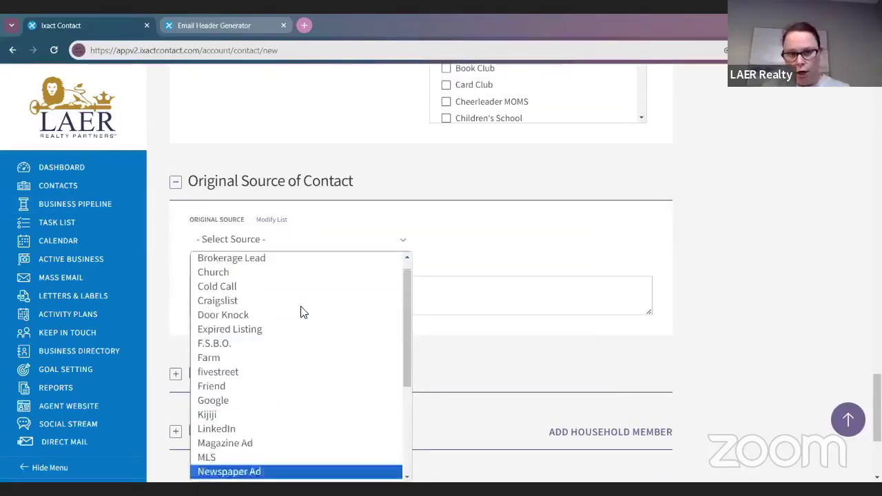
{"action": "scroll", "coordinate": [302, 310], "scroll_direction": "down", "scroll_amount": 5}
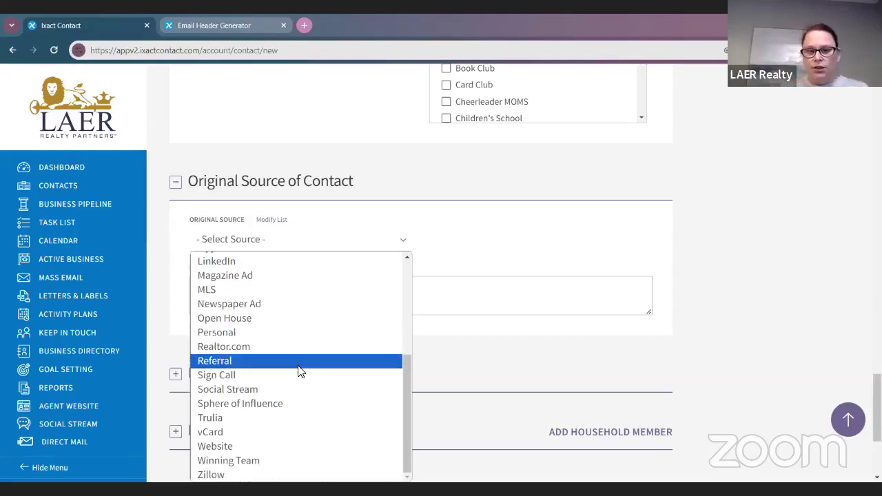
{"action": "left_click", "coordinate": [279, 334]}
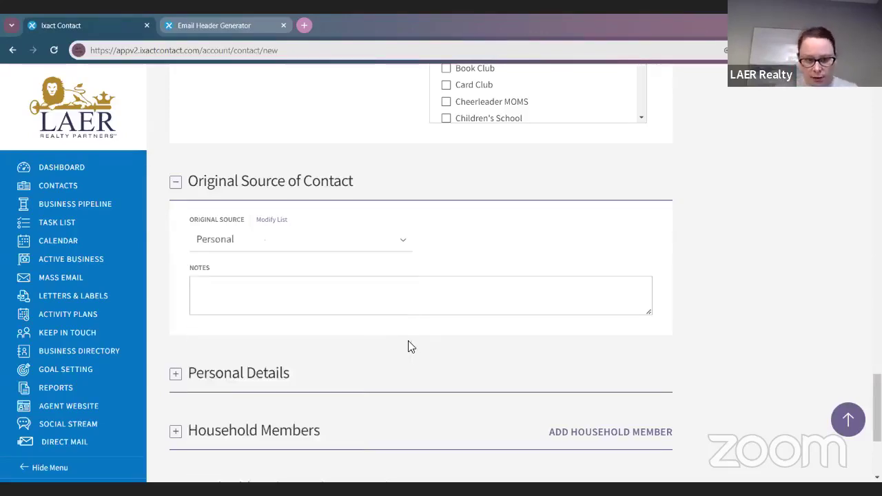
{"action": "scroll", "coordinate": [408, 347], "scroll_direction": "down", "scroll_amount": 2}
{"action": "left_click", "coordinate": [176, 259]}
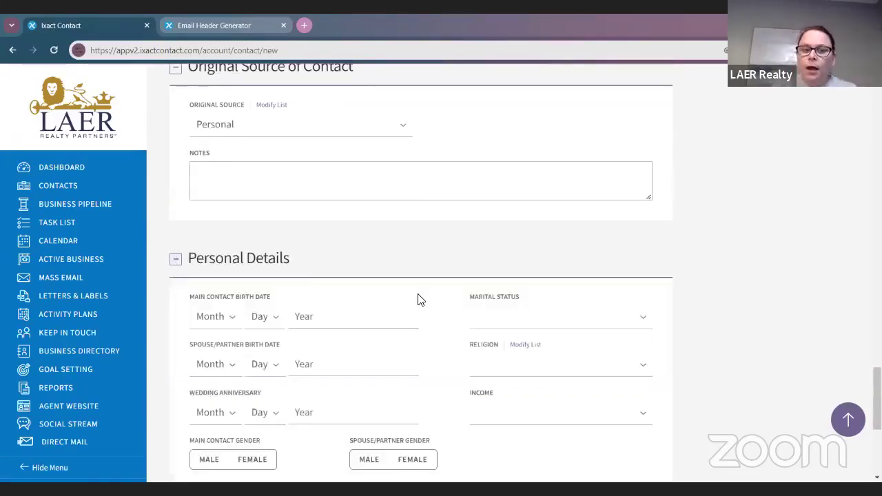
Step: Set the main contact's birth date to December 2
{"action": "scroll", "coordinate": [419, 302], "scroll_direction": "down", "scroll_amount": 2}
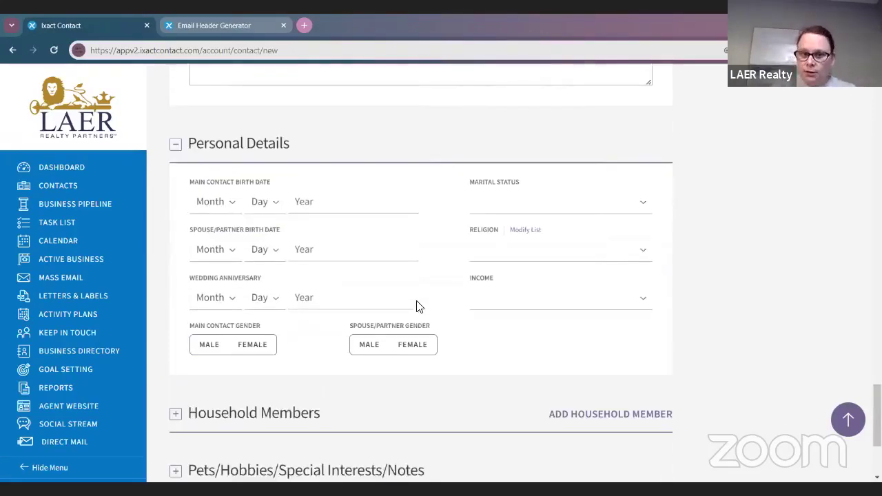
{"action": "left_click", "coordinate": [213, 203]}
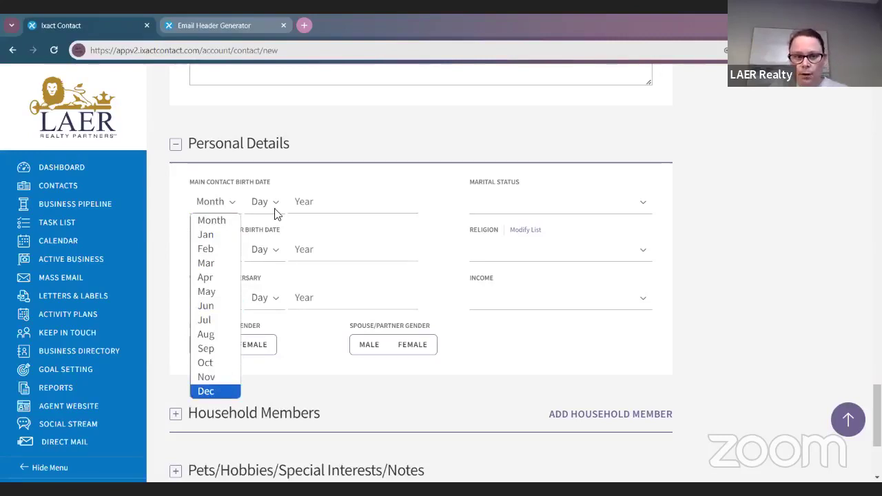
{"action": "left_click", "coordinate": [217, 204]}
{"action": "left_click", "coordinate": [217, 205]}
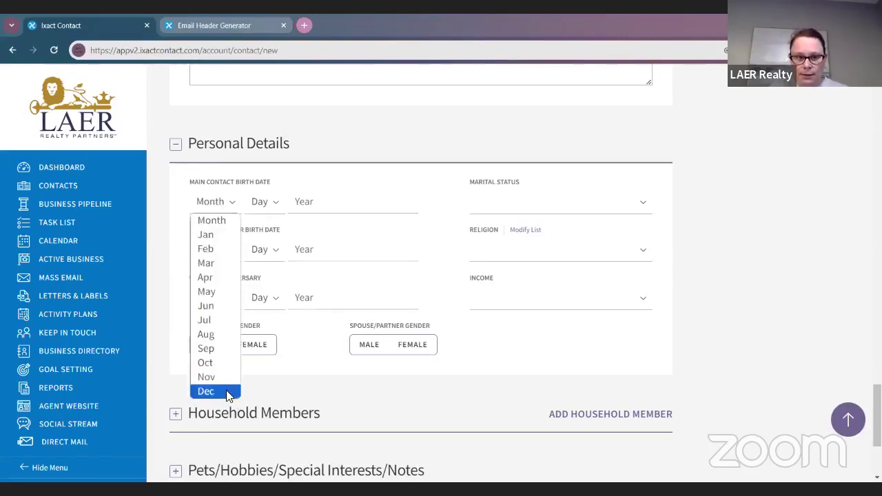
{"action": "left_click", "coordinate": [227, 392]}
{"action": "left_click", "coordinate": [265, 201]}
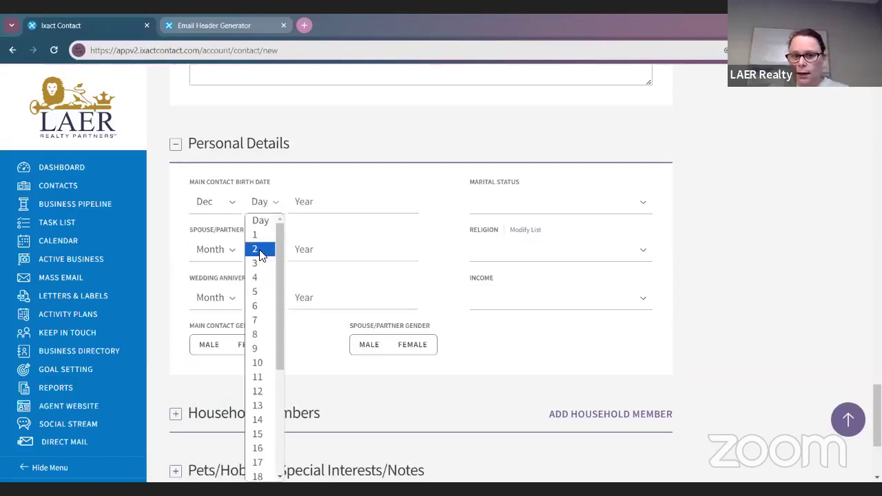
{"action": "left_click", "coordinate": [262, 251]}
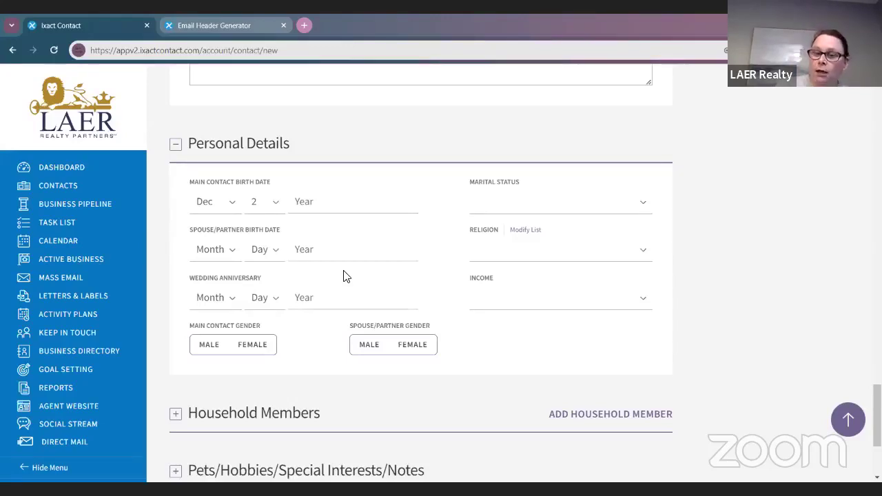
Step: Expand the Household Members and Pets/Hobbies/Special Interests/Notes sections
{"action": "scroll", "coordinate": [166, 342], "scroll_direction": "down", "scroll_amount": 1}
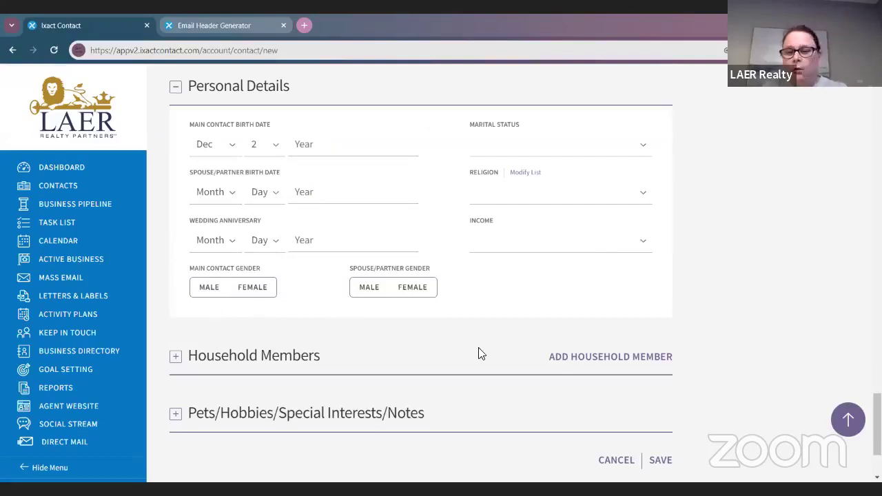
{"action": "scroll", "coordinate": [375, 324], "scroll_direction": "down", "scroll_amount": 2}
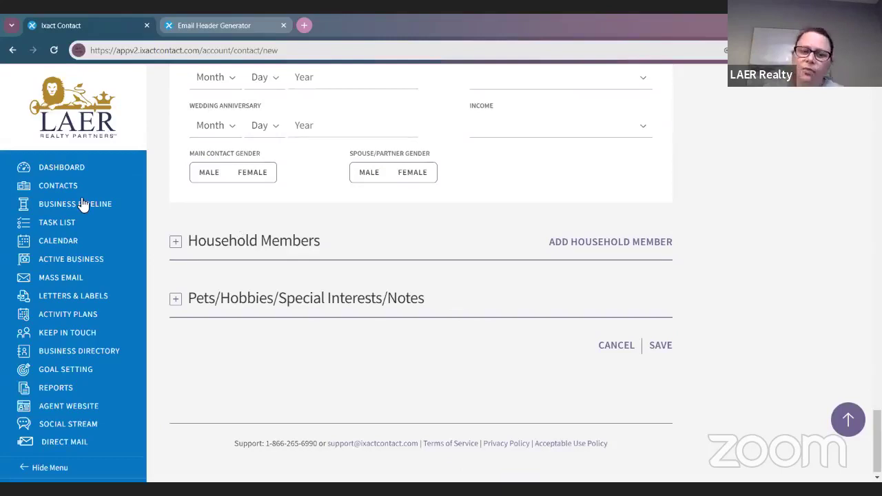
{"action": "left_click", "coordinate": [176, 243]}
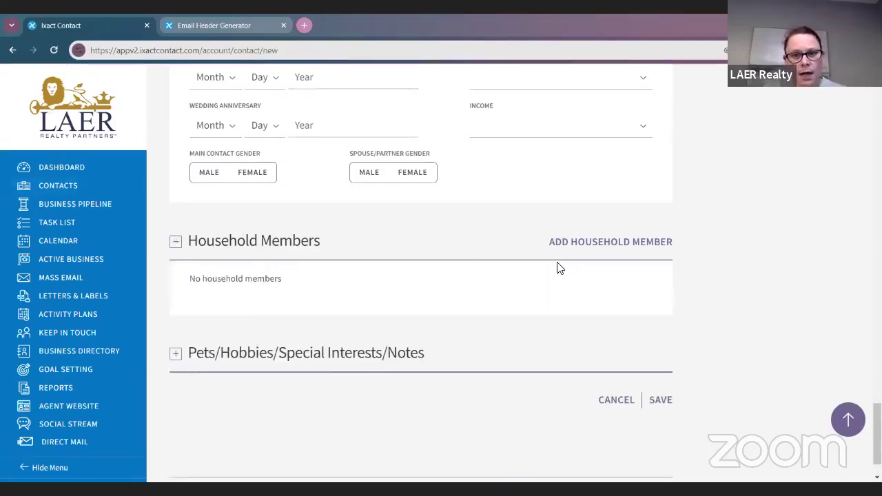
{"action": "scroll", "coordinate": [559, 274], "scroll_direction": "down", "scroll_amount": 1}
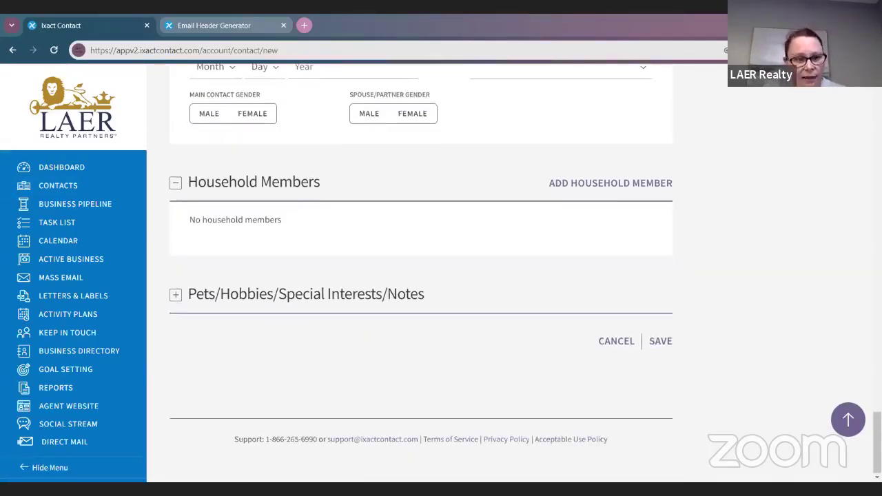
{"action": "left_click", "coordinate": [176, 296]}
{"action": "scroll", "coordinate": [506, 377], "scroll_direction": "up", "scroll_amount": 1}
{"action": "scroll", "coordinate": [500, 382], "scroll_direction": "down", "scroll_amount": 2}
{"action": "scroll", "coordinate": [500, 387], "scroll_direction": "down", "scroll_amount": 1}
Step: Enter 'Avid jigsaw puzzler and avid reader' in the Pets/Hobbies notes box
{"action": "left_click", "coordinate": [318, 254]}
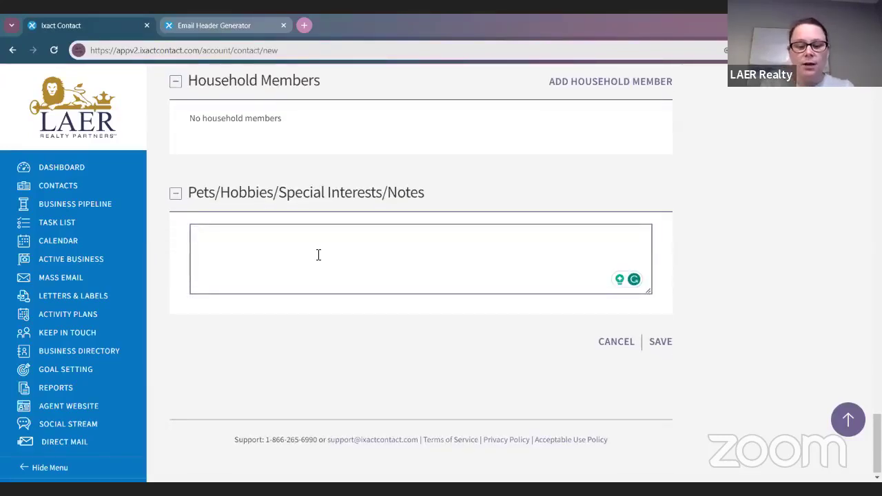
{"action": "type", "text": "Avid "}
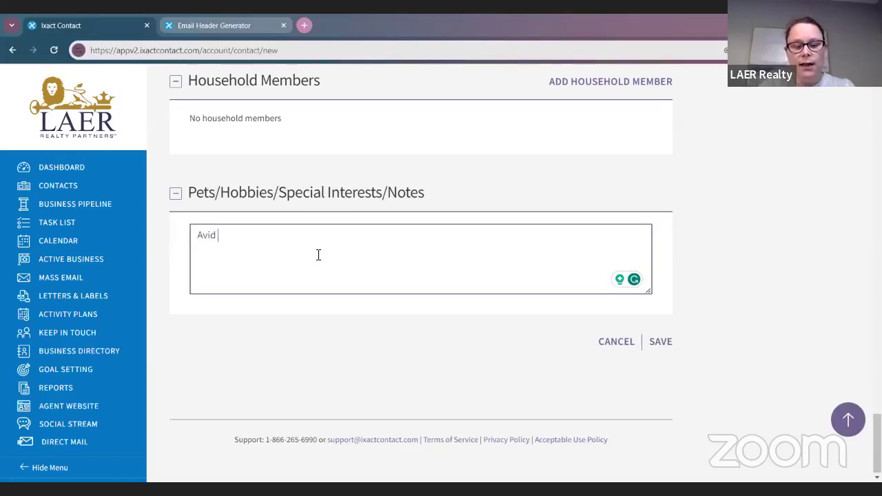
{"action": "type", "text": "jigsaw "}
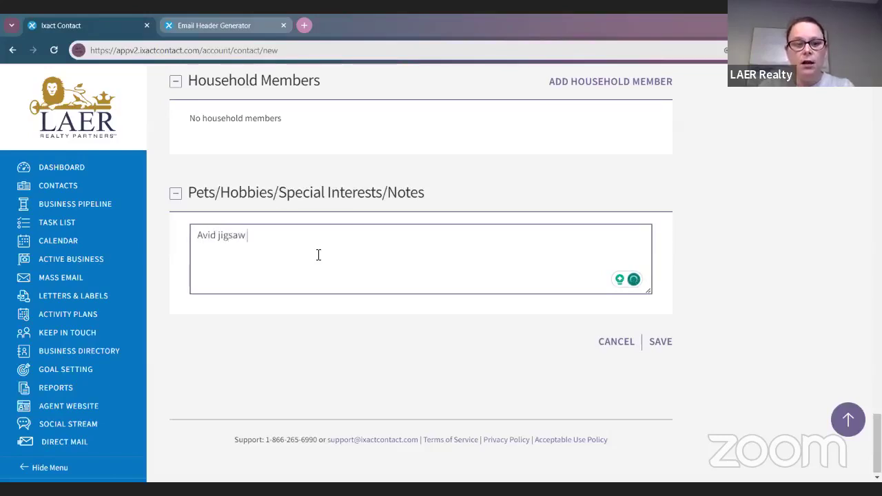
{"action": "type", "text": "puzzler "}
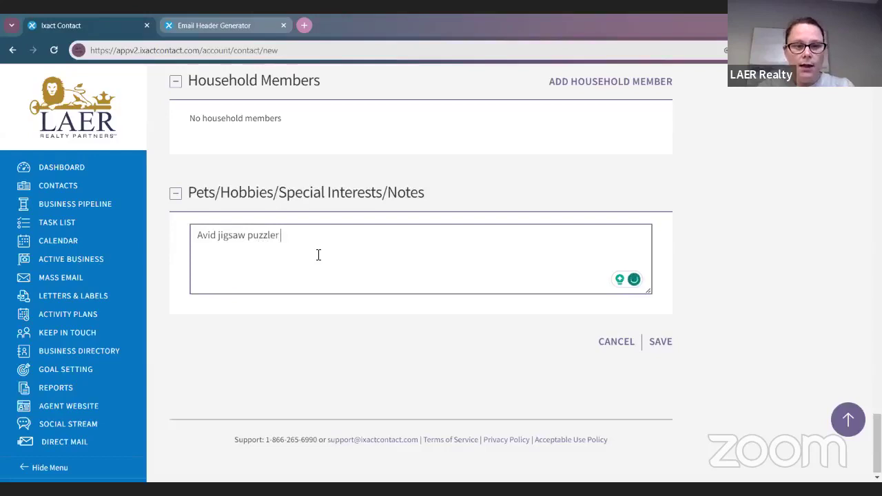
{"action": "type", "text": "and avid reader"}
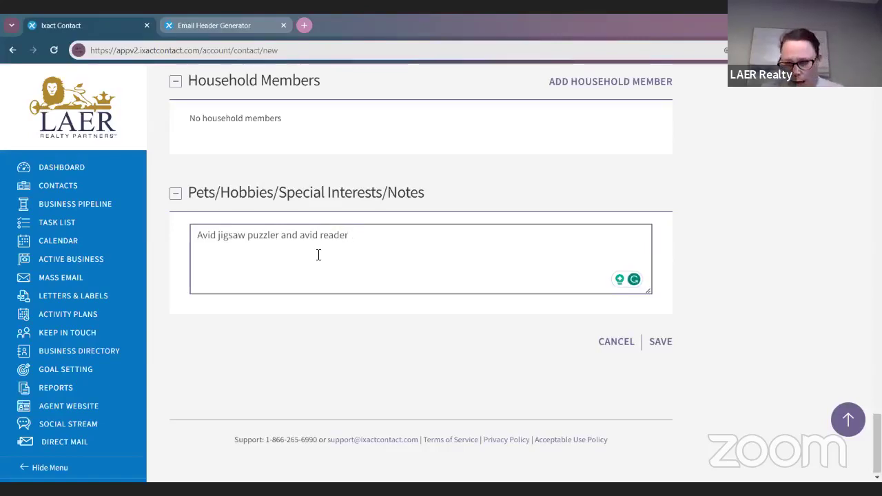
Step: Return to the top of the New Contact form and save the contact
{"action": "scroll", "coordinate": [451, 239], "scroll_direction": "up", "scroll_amount": 10}
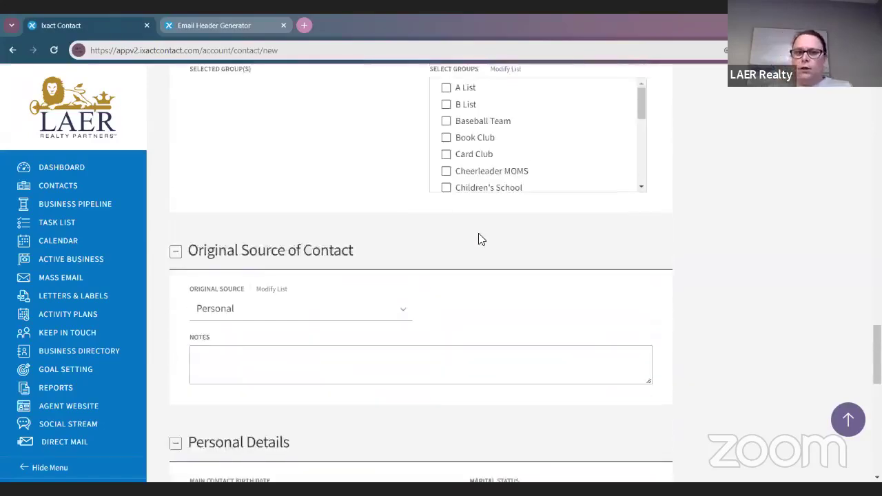
{"action": "scroll", "coordinate": [524, 251], "scroll_direction": "up", "scroll_amount": 15}
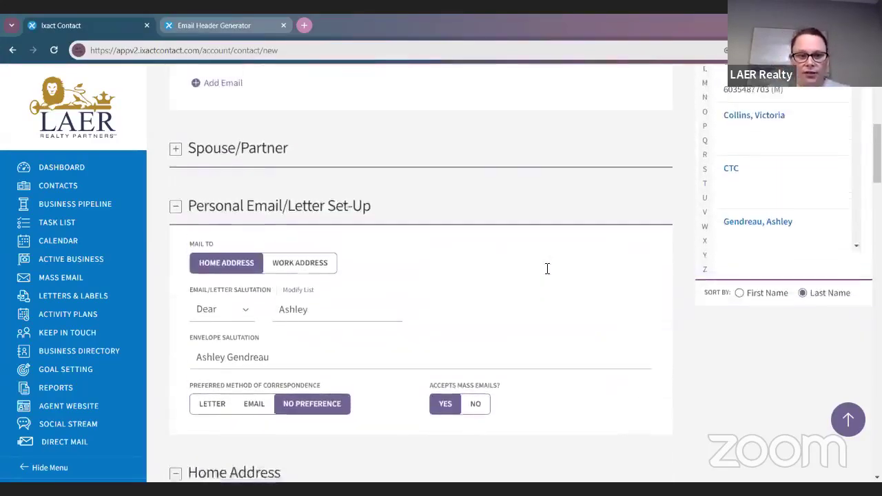
{"action": "scroll", "coordinate": [547, 268], "scroll_direction": "up", "scroll_amount": 2}
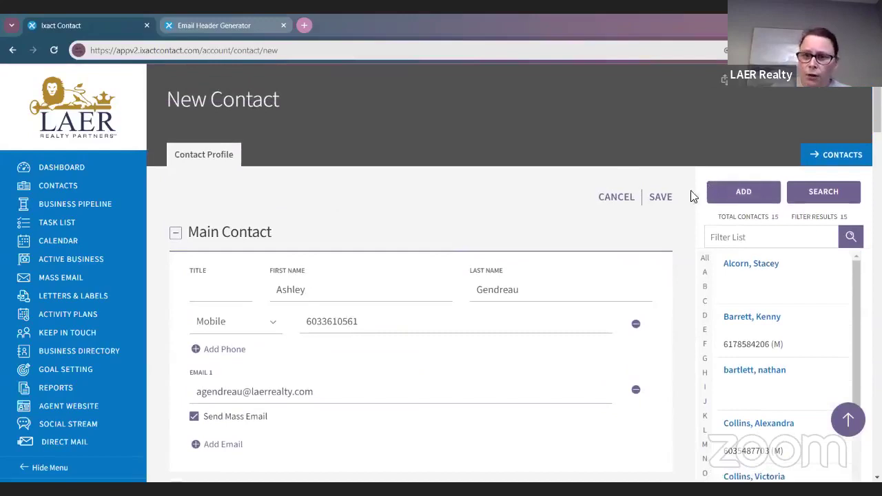
{"action": "left_click", "coordinate": [670, 199]}
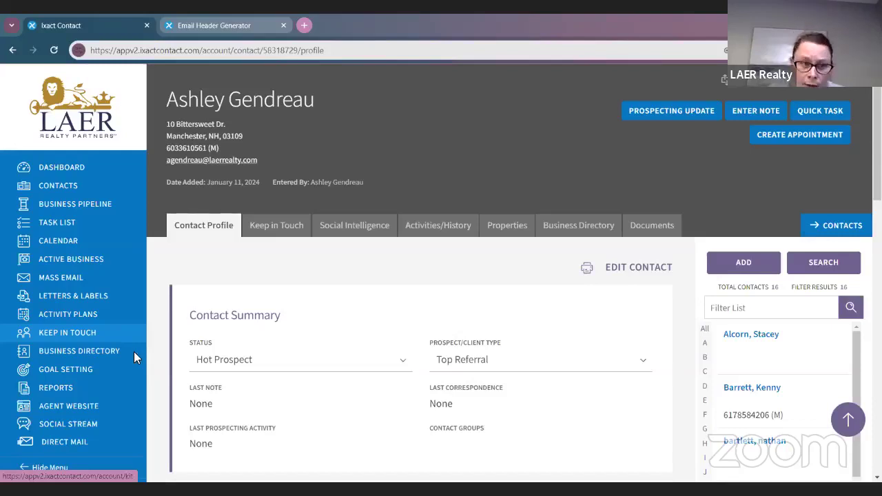
Step: Go to the Keep In Touch configuration page from the left menu
{"action": "left_click", "coordinate": [71, 334]}
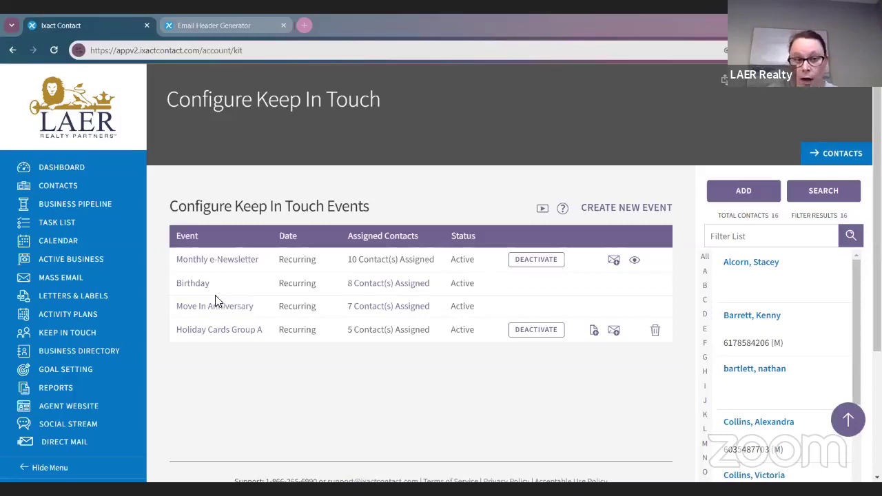
Step: Open Monthly e-Newsletter settings and review schedule options, keeping delivery on the First Monday
{"action": "left_click", "coordinate": [202, 266]}
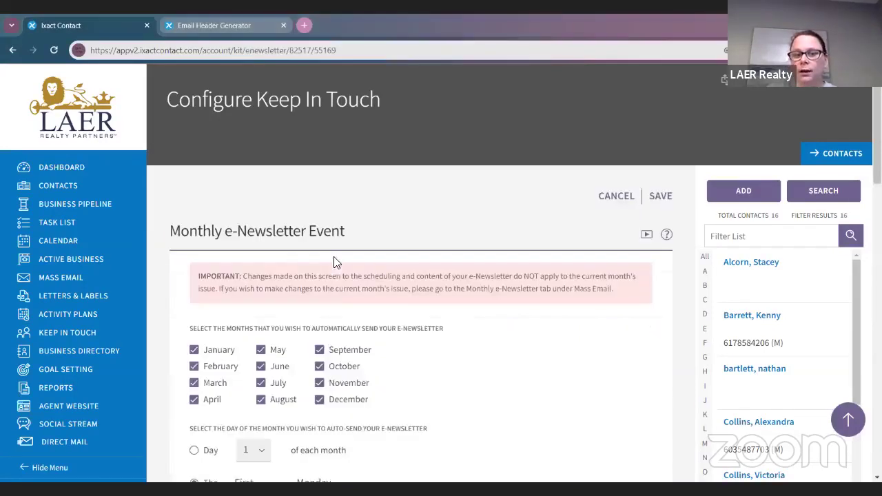
{"action": "scroll", "coordinate": [348, 331], "scroll_direction": "down", "scroll_amount": 1}
{"action": "scroll", "coordinate": [552, 363], "scroll_direction": "down", "scroll_amount": 1}
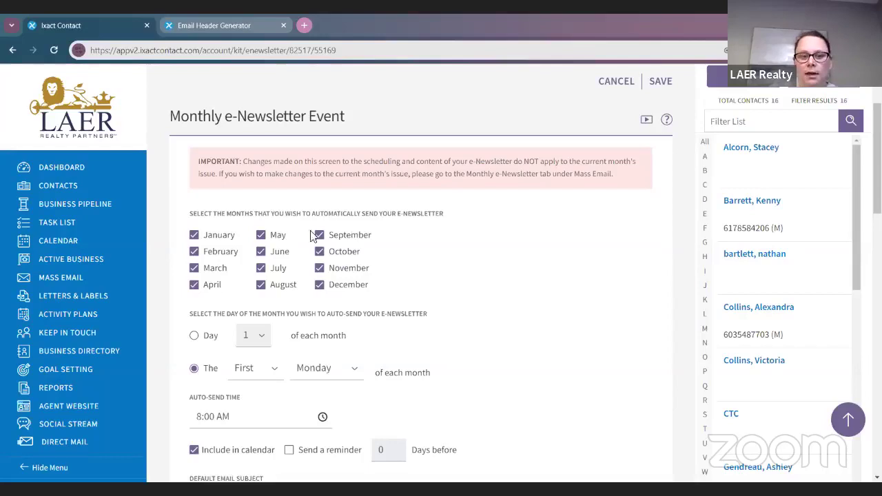
{"action": "scroll", "coordinate": [254, 268], "scroll_direction": "down", "scroll_amount": 1}
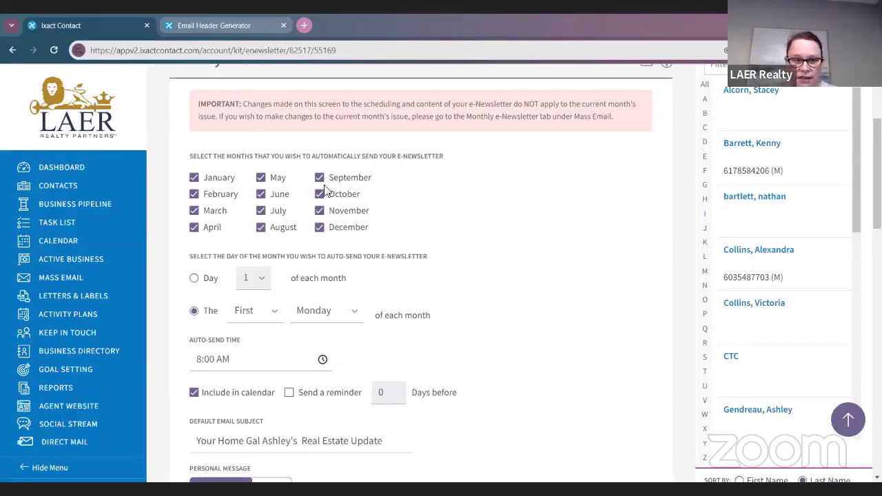
{"action": "left_click", "coordinate": [193, 277]}
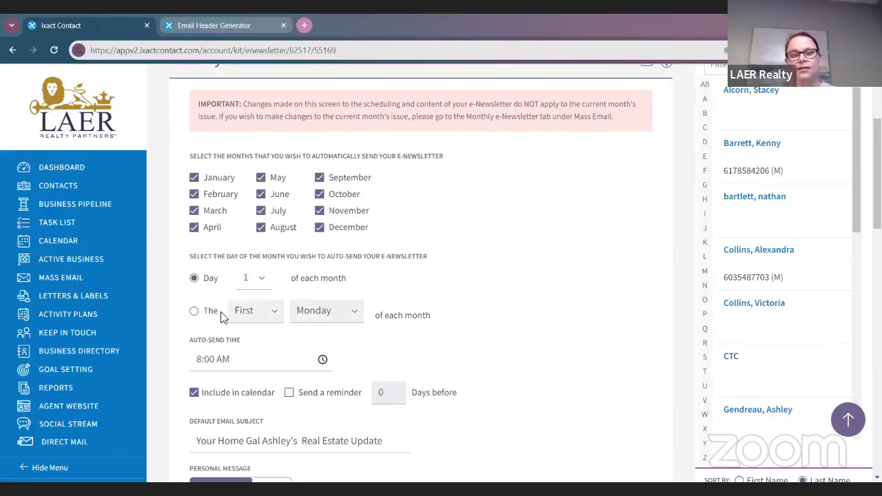
{"action": "left_click", "coordinate": [253, 283]}
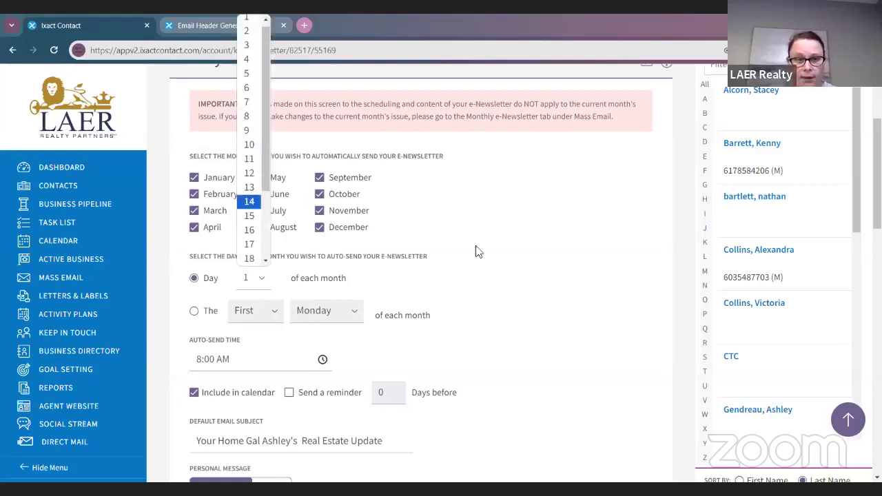
{"action": "left_click", "coordinate": [211, 319]}
{"action": "left_click", "coordinate": [196, 311]}
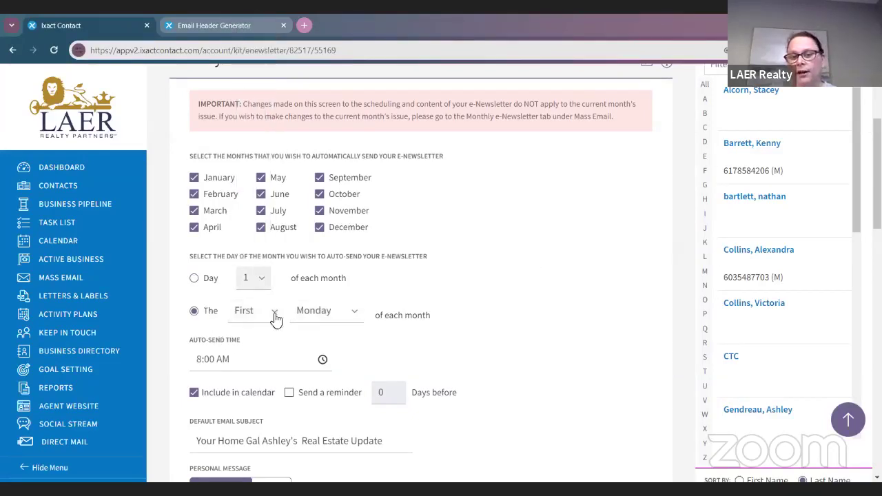
{"action": "left_click", "coordinate": [244, 319]}
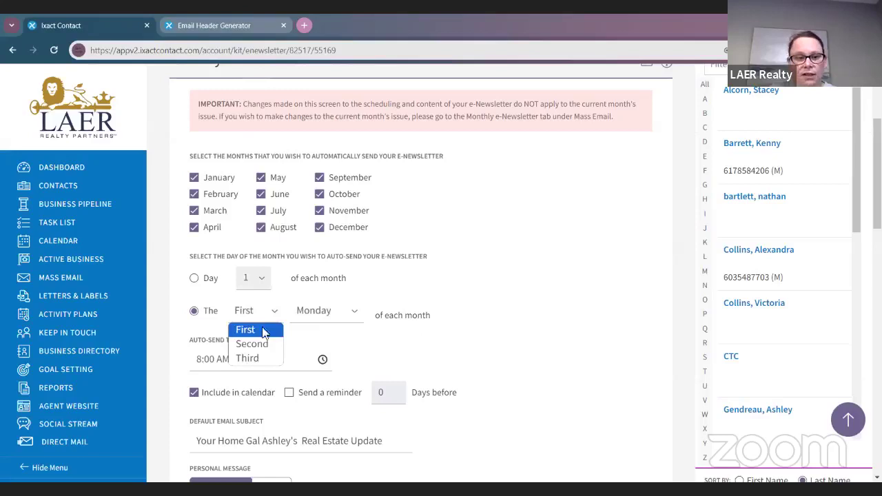
{"action": "left_click", "coordinate": [245, 331]}
{"action": "left_click", "coordinate": [262, 319]}
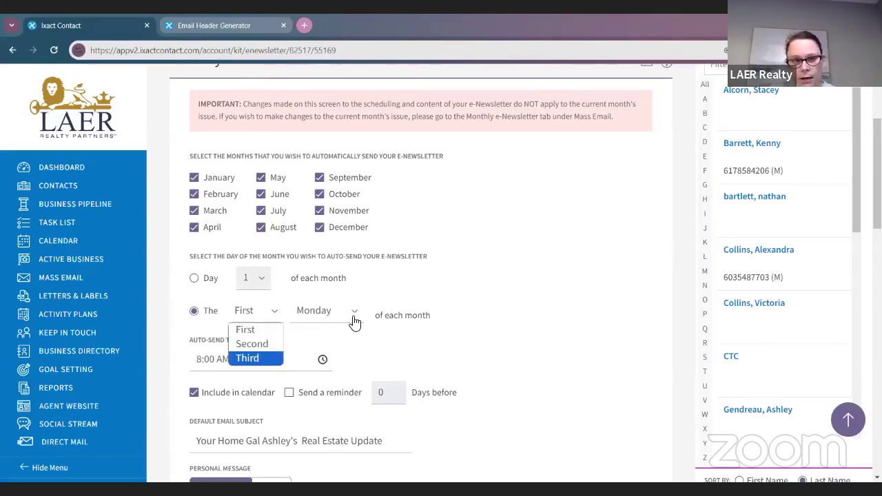
{"action": "scroll", "coordinate": [563, 332], "scroll_direction": "down", "scroll_amount": 2}
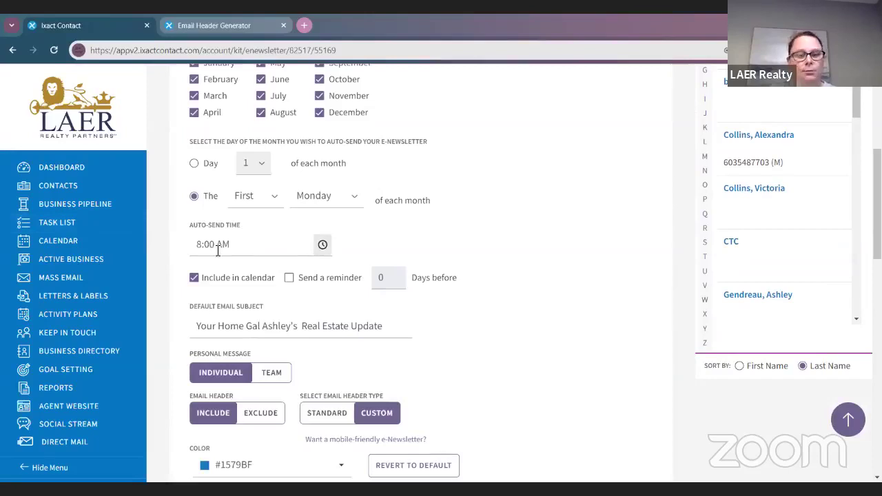
Step: Check the auto-send time, keeping 8:00 AM, then navigate away toward the calendar
{"action": "left_click", "coordinate": [322, 248]}
{"action": "scroll", "coordinate": [317, 317], "scroll_direction": "down", "scroll_amount": 6}
{"action": "scroll", "coordinate": [298, 324], "scroll_direction": "up", "scroll_amount": 7}
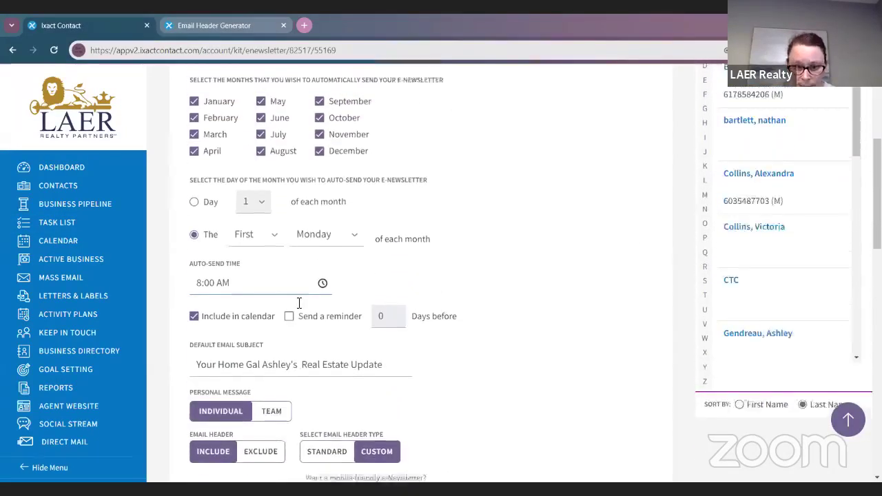
{"action": "scroll", "coordinate": [265, 252], "scroll_direction": "down", "scroll_amount": 1}
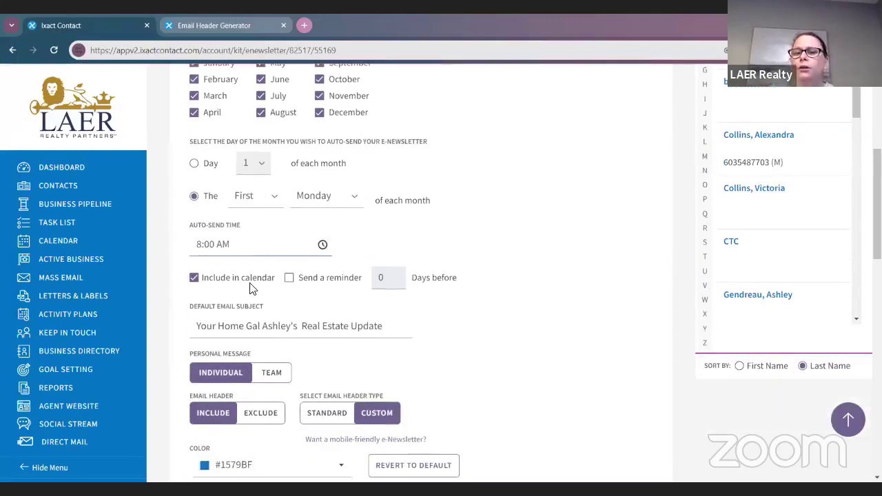
{"action": "left_click", "coordinate": [90, 246]}
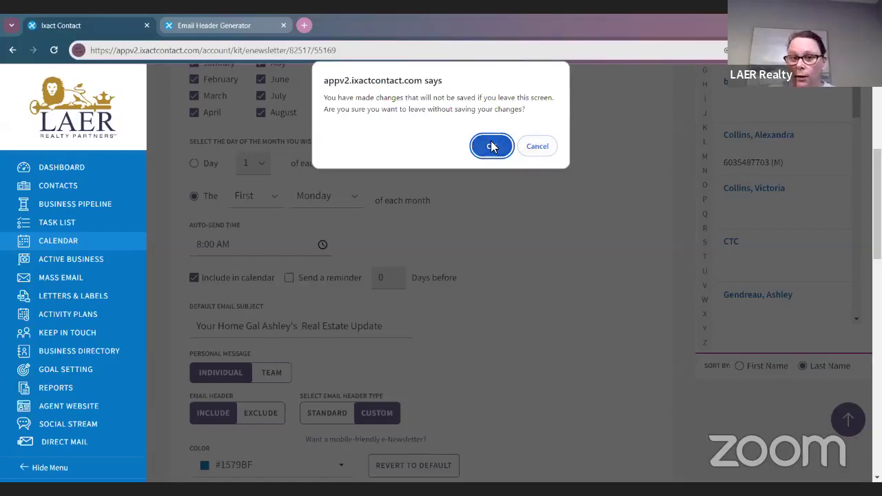
{"action": "left_click", "coordinate": [537, 148]}
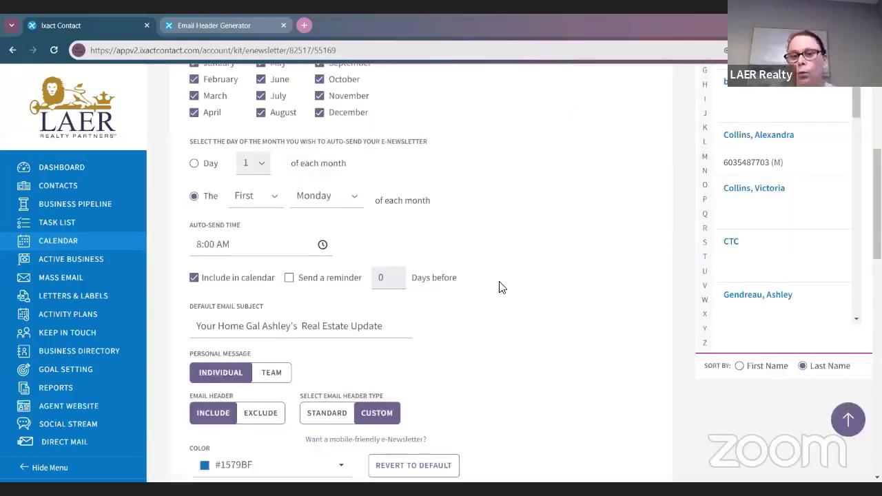
{"action": "scroll", "coordinate": [498, 332], "scroll_direction": "up", "scroll_amount": 2}
{"action": "scroll", "coordinate": [499, 331], "scroll_direction": "down", "scroll_amount": 1}
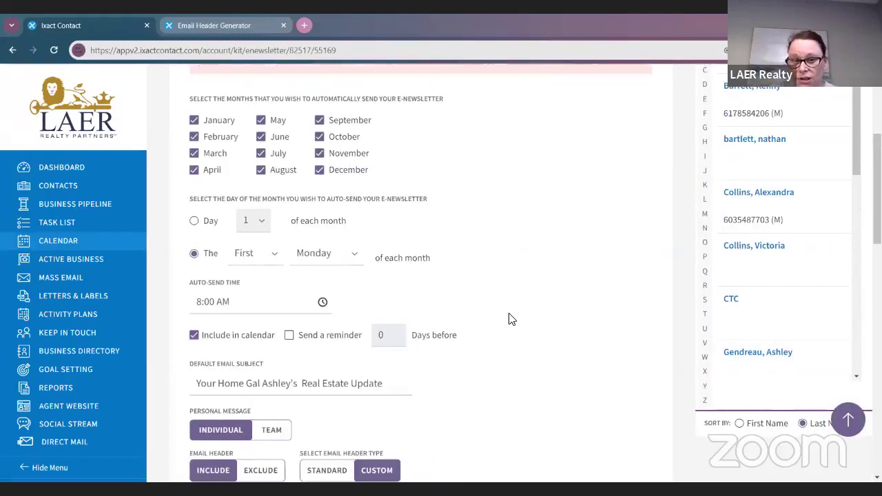
{"action": "scroll", "coordinate": [509, 318], "scroll_direction": "down", "scroll_amount": 3}
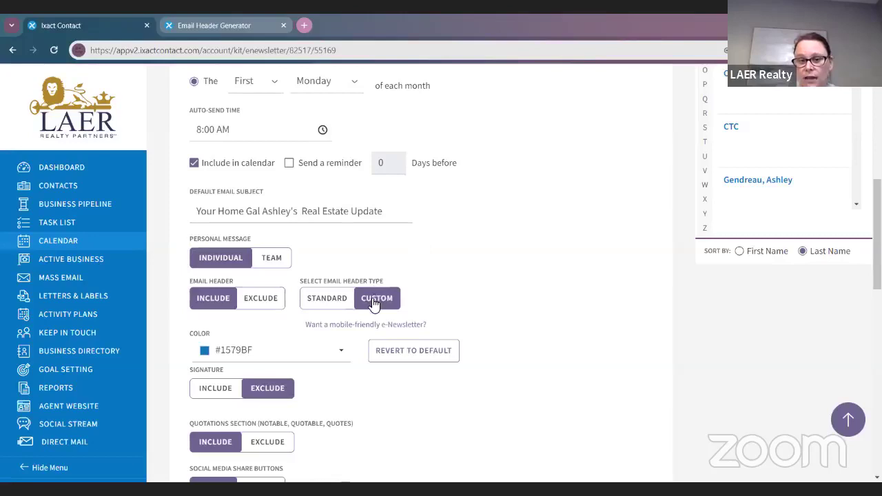
{"action": "scroll", "coordinate": [374, 304], "scroll_direction": "down", "scroll_amount": 2}
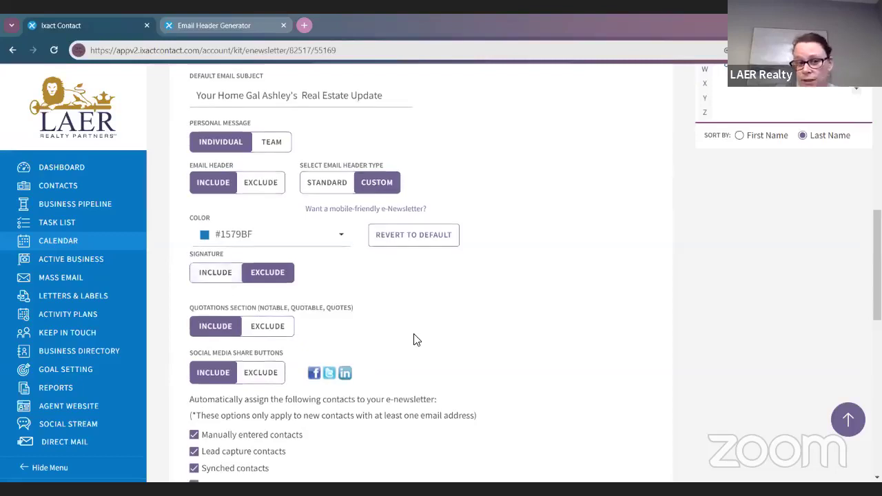
{"action": "scroll", "coordinate": [413, 338], "scroll_direction": "down", "scroll_amount": 1}
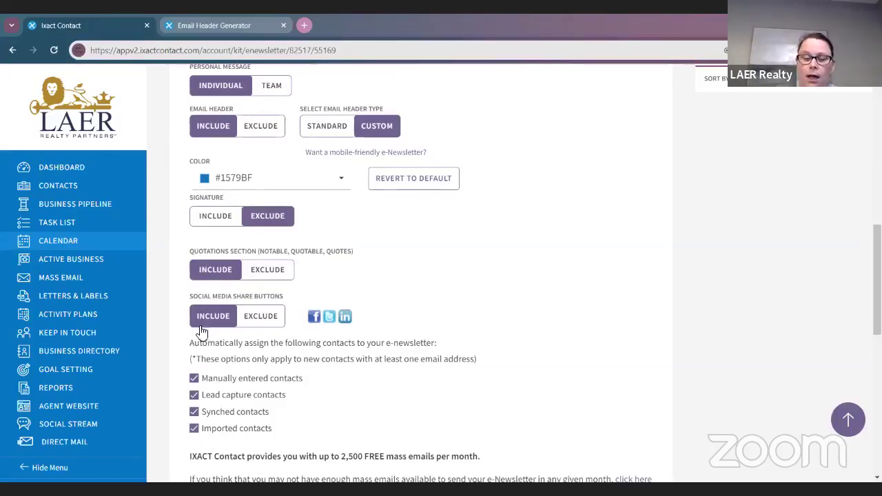
{"action": "scroll", "coordinate": [464, 376], "scroll_direction": "down", "scroll_amount": 1}
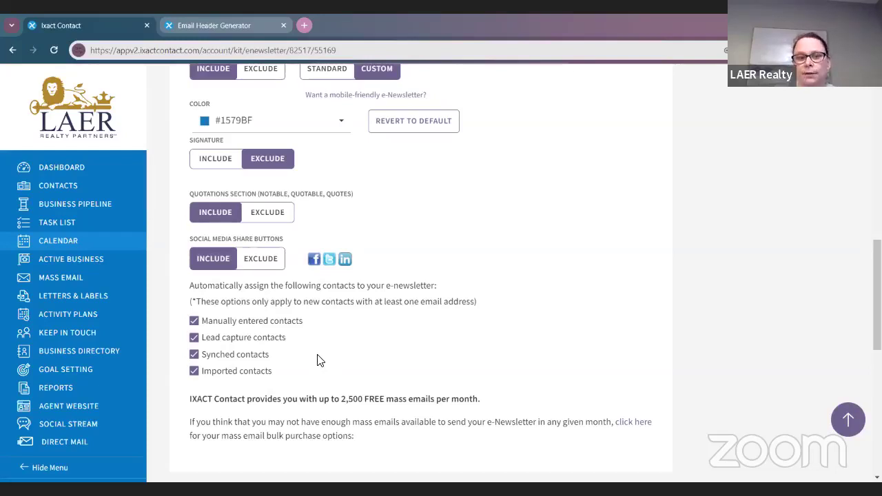
{"action": "scroll", "coordinate": [352, 364], "scroll_direction": "down", "scroll_amount": 3}
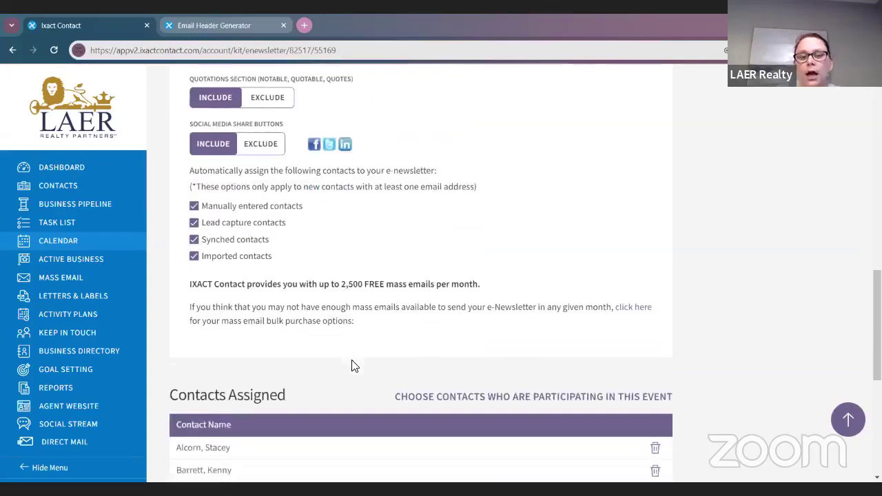
{"action": "scroll", "coordinate": [352, 365], "scroll_direction": "up", "scroll_amount": 13}
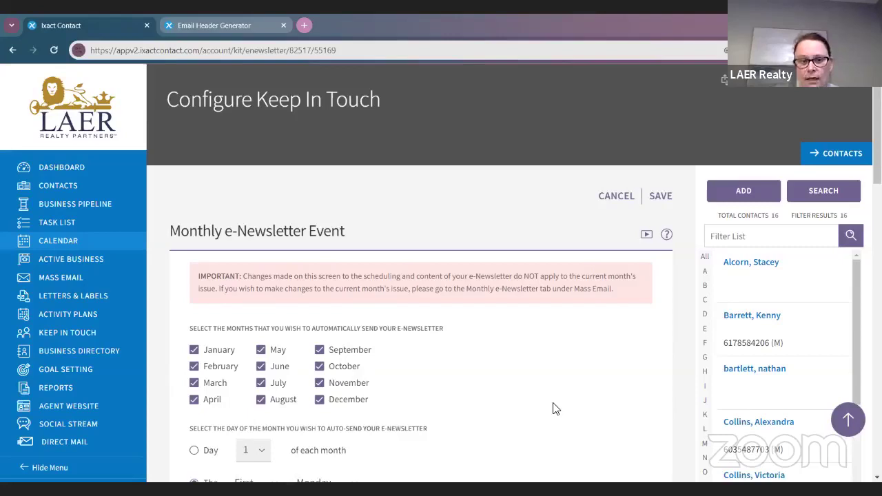
{"action": "scroll", "coordinate": [552, 410], "scroll_direction": "down", "scroll_amount": 3}
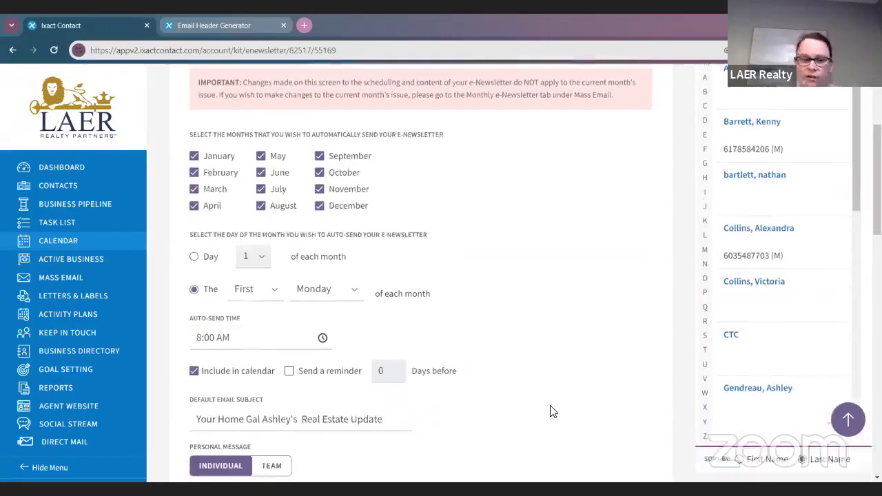
{"action": "scroll", "coordinate": [552, 408], "scroll_direction": "up", "scroll_amount": 4}
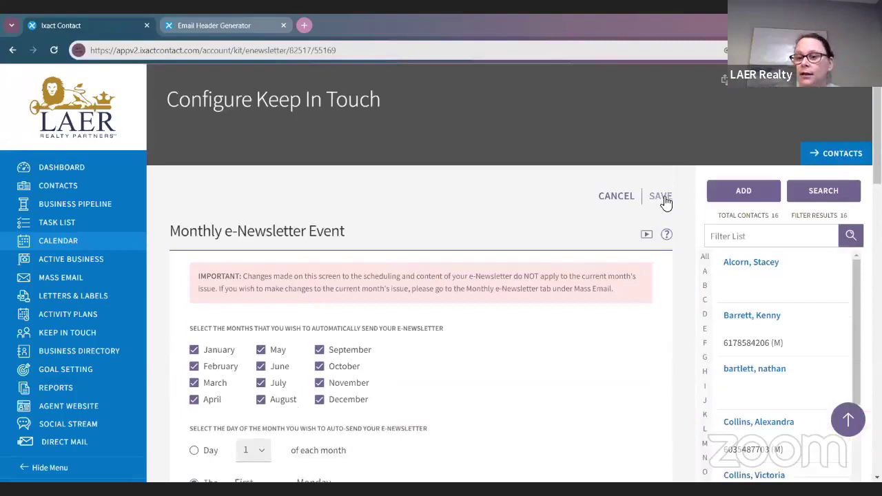
Step: Save the newsletter event settings and acknowledge the Information notice
{"action": "left_click", "coordinate": [664, 198]}
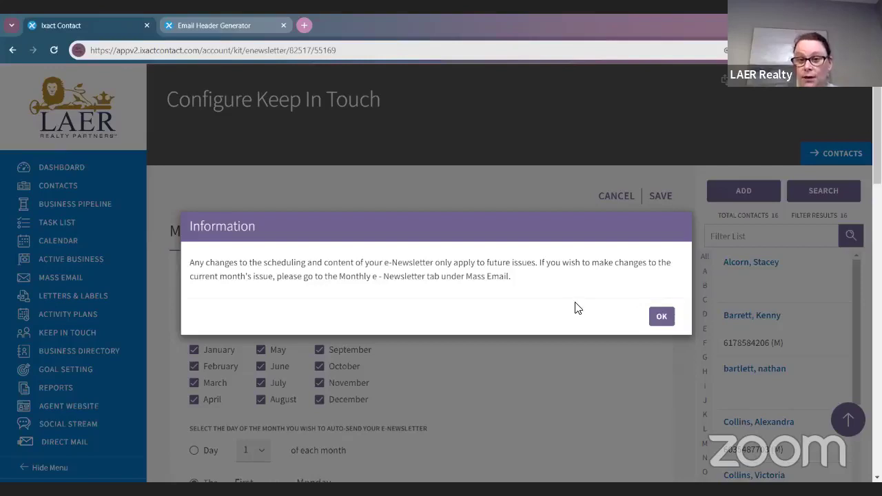
{"action": "left_click", "coordinate": [662, 318]}
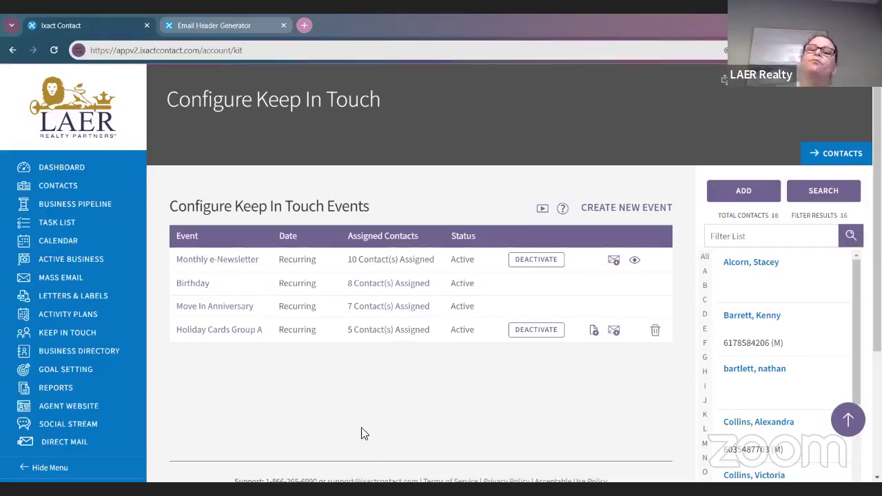
{"action": "left_click", "coordinate": [199, 286]}
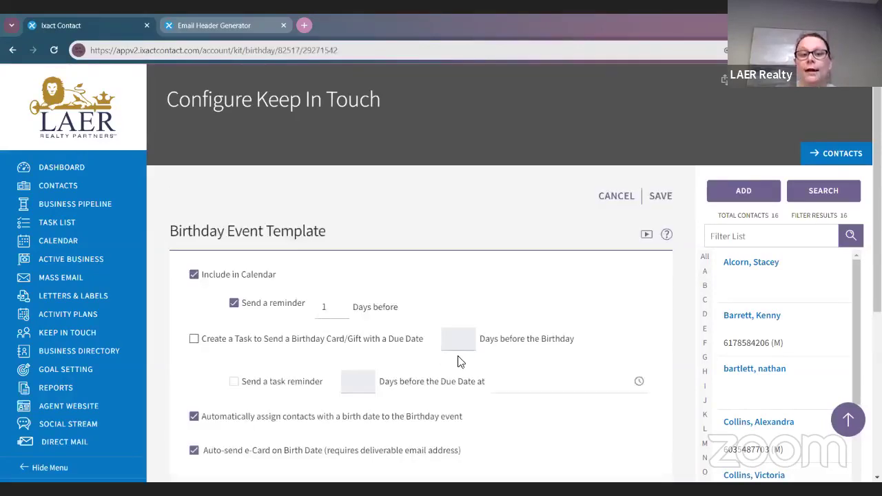
{"action": "scroll", "coordinate": [501, 375], "scroll_direction": "down", "scroll_amount": 2}
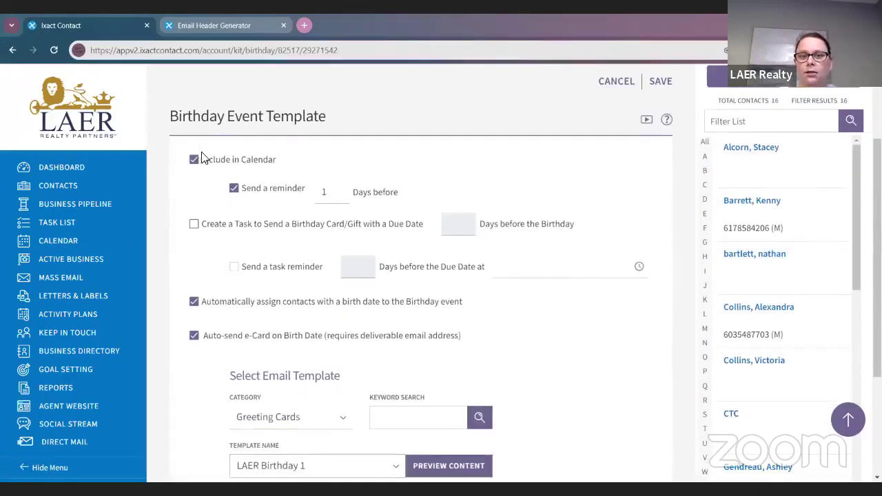
{"action": "left_click", "coordinate": [193, 160]}
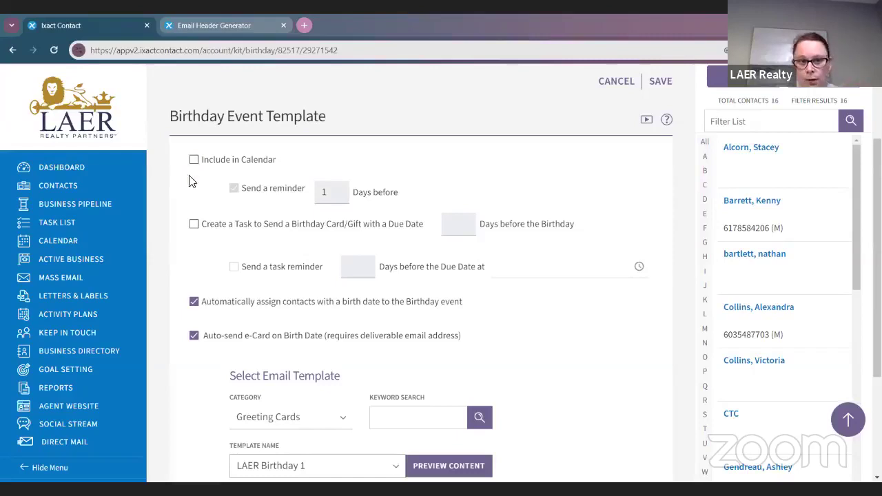
{"action": "left_click", "coordinate": [195, 160]}
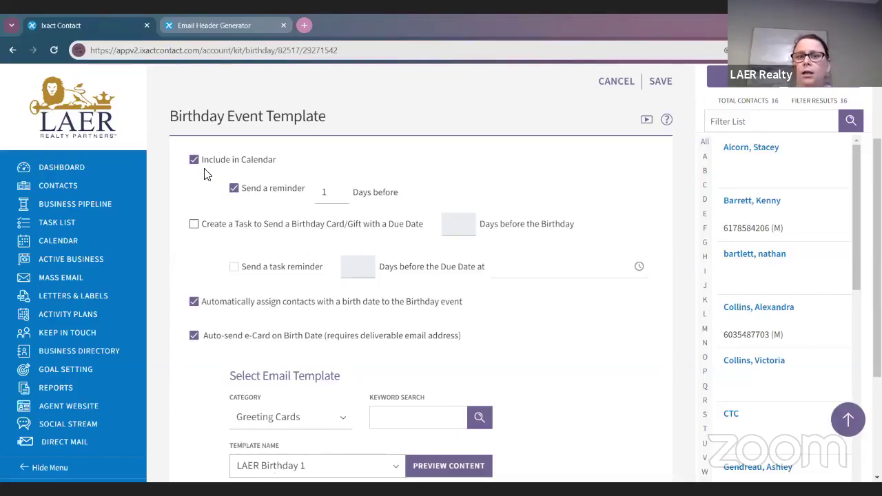
{"action": "scroll", "coordinate": [204, 172], "scroll_direction": "down", "scroll_amount": 1}
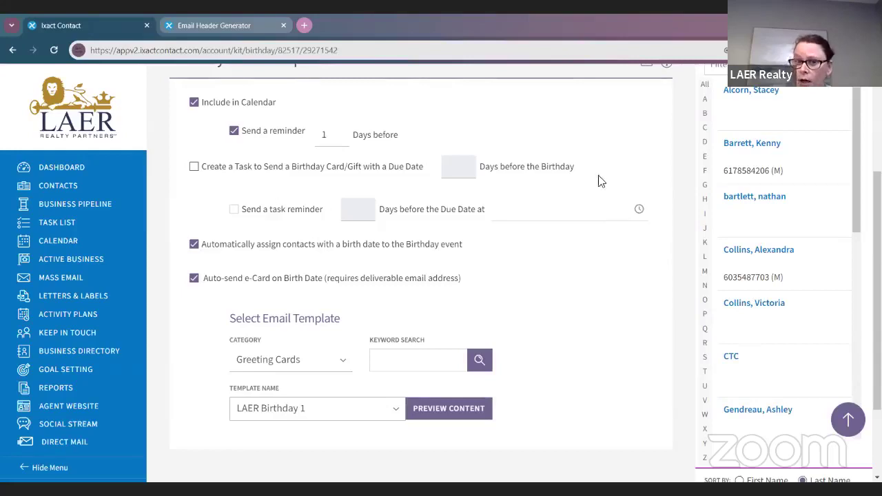
{"action": "left_click", "coordinate": [196, 168]}
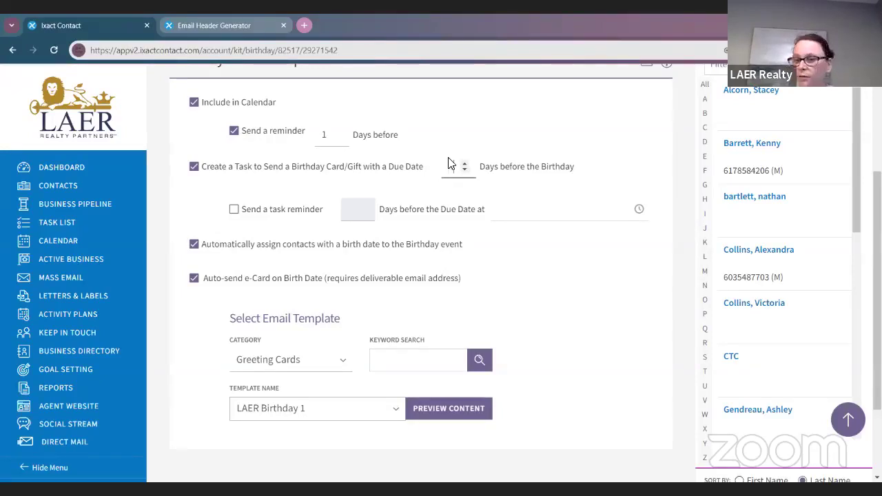
{"action": "left_click", "coordinate": [193, 168]}
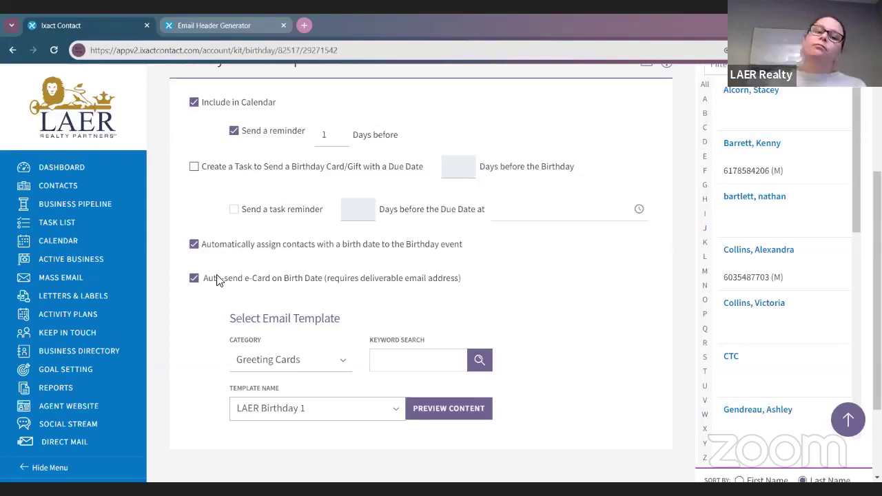
{"action": "left_click", "coordinate": [194, 244]}
Step: Re-enable birthday auto-assignment and e-Card auto-send, then open the Template Name list
{"action": "left_click", "coordinate": [193, 278]}
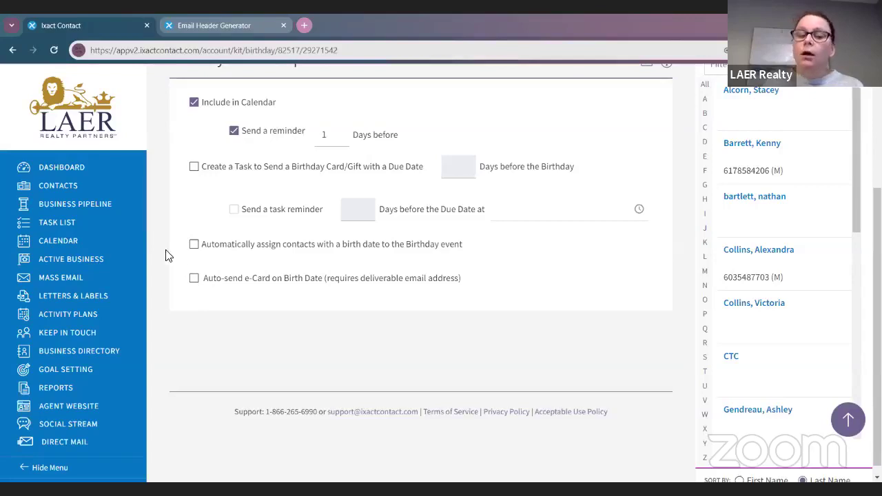
{"action": "left_click", "coordinate": [193, 249]}
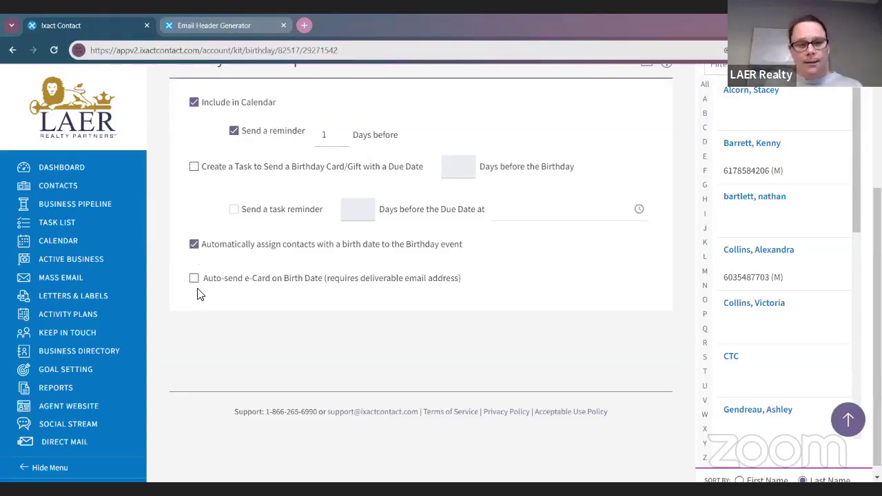
{"action": "left_click", "coordinate": [195, 279]}
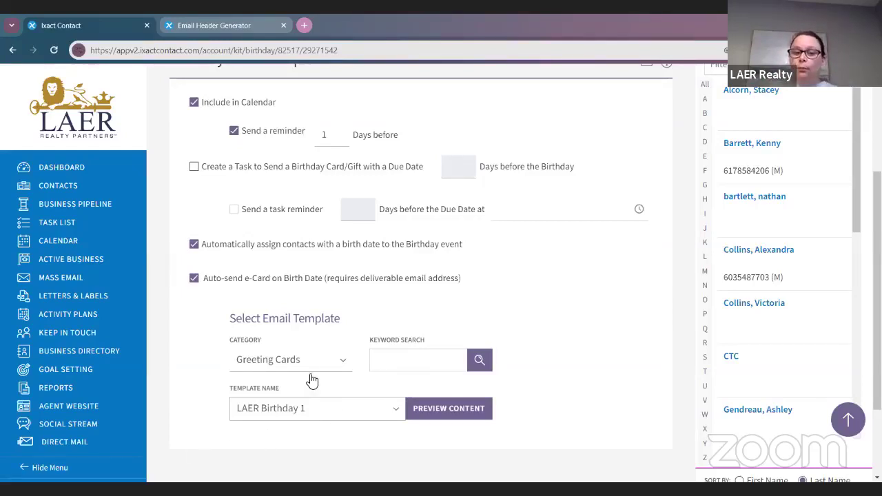
{"action": "left_click", "coordinate": [307, 411]}
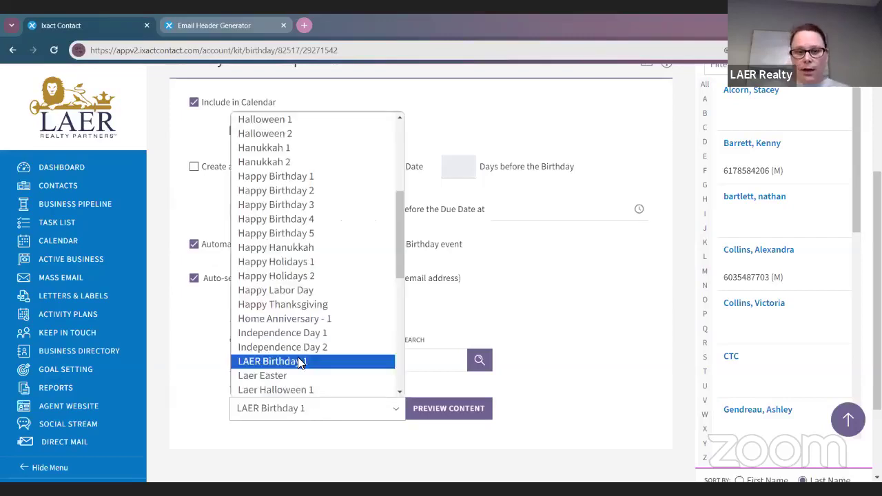
Step: Keep LAER Birthday 1 selected as the Birthday e-card template
{"action": "scroll", "coordinate": [293, 324], "scroll_direction": "down", "scroll_amount": 3}
{"action": "scroll", "coordinate": [290, 291], "scroll_direction": "up", "scroll_amount": 5}
{"action": "scroll", "coordinate": [289, 291], "scroll_direction": "down", "scroll_amount": 5}
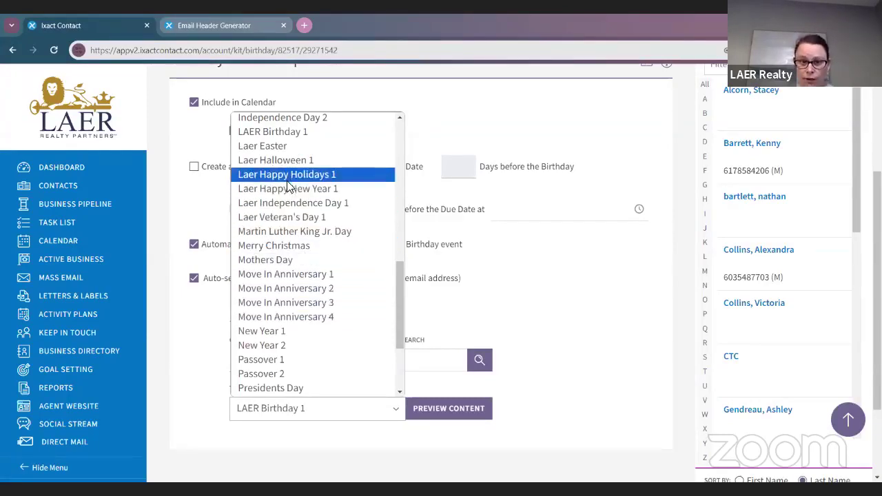
{"action": "scroll", "coordinate": [292, 223], "scroll_direction": "up", "scroll_amount": 3}
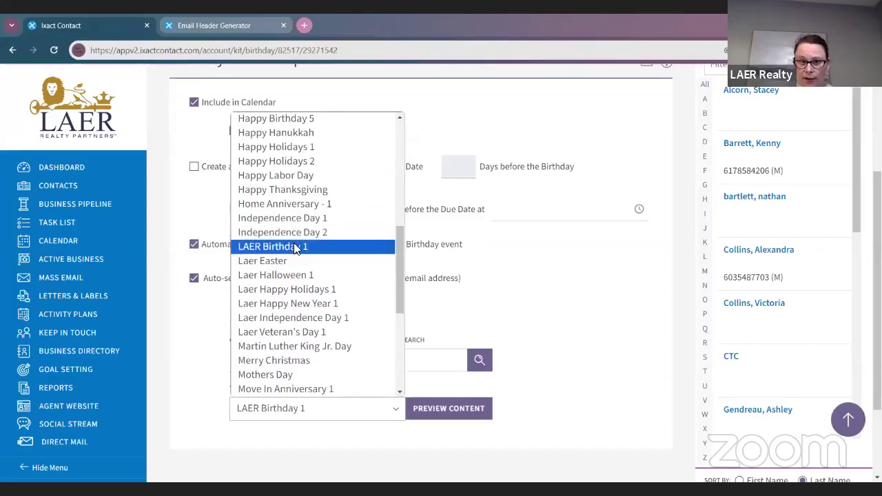
{"action": "left_click", "coordinate": [295, 247]}
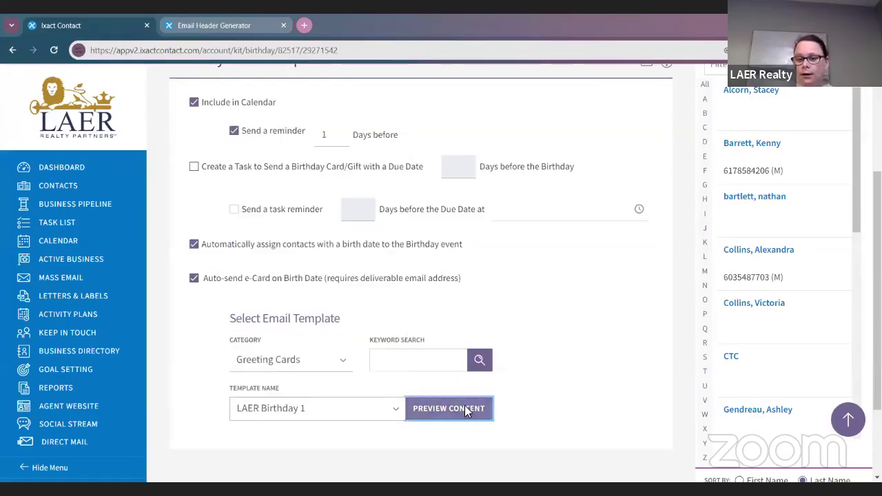
Step: Preview the LAER Birthday 1 card, scroll through it, and close the preview
{"action": "left_click", "coordinate": [466, 409]}
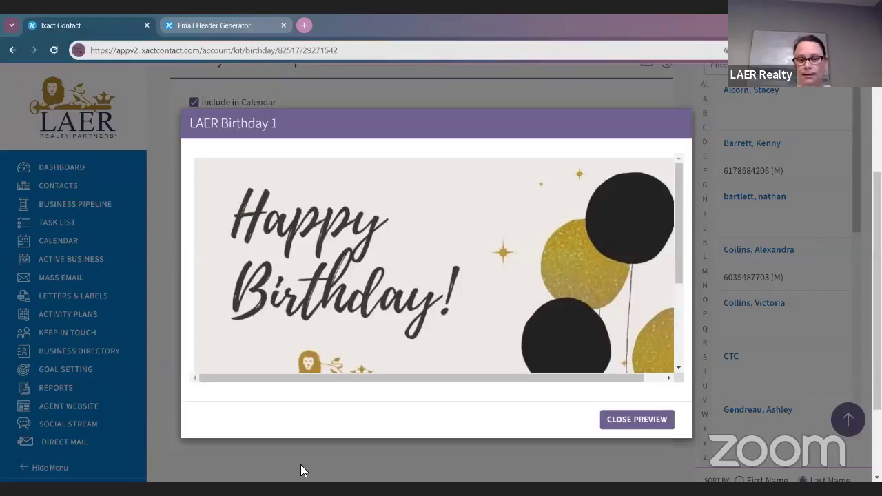
{"action": "scroll", "coordinate": [282, 265], "scroll_direction": "down", "scroll_amount": 2}
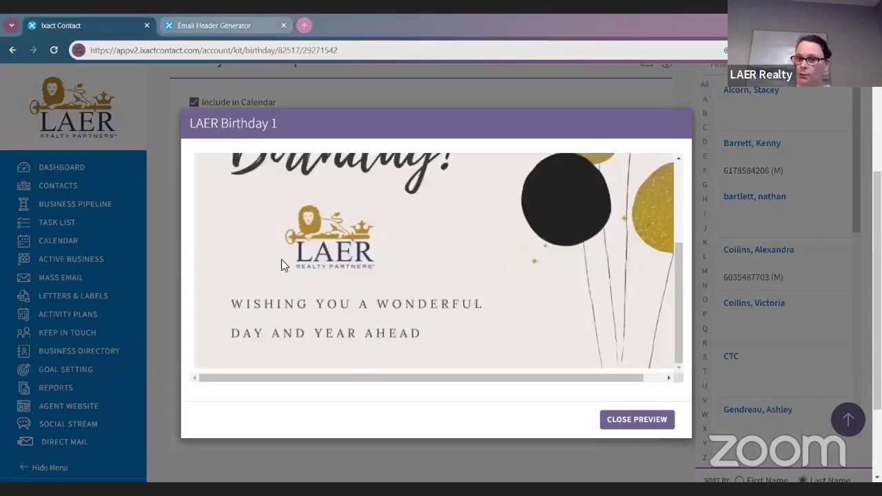
{"action": "scroll", "coordinate": [290, 364], "scroll_direction": "down", "scroll_amount": 2}
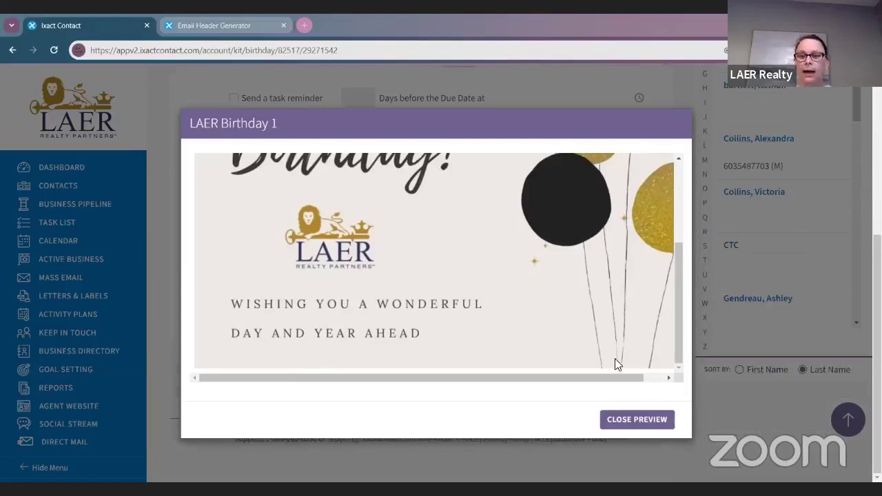
{"action": "left_click", "coordinate": [638, 420]}
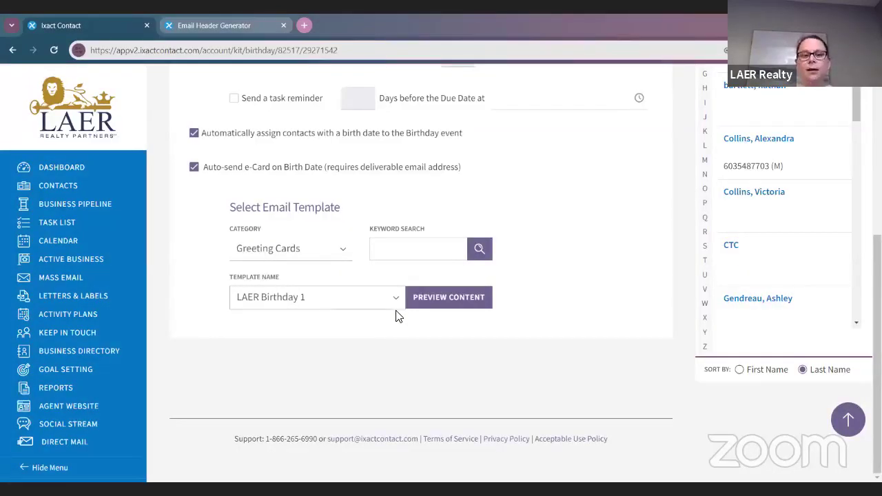
{"action": "scroll", "coordinate": [399, 289], "scroll_direction": "up", "scroll_amount": 3}
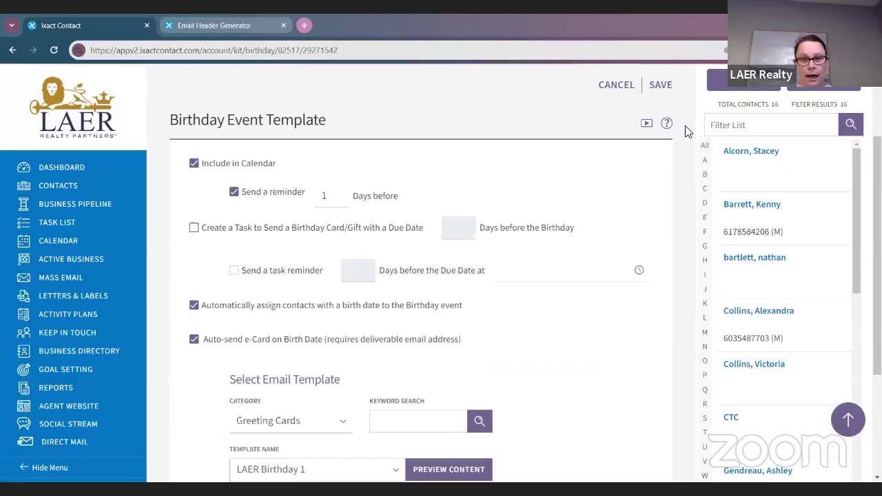
Step: Save the Birthday event template and go back to the Keep In Touch events list
{"action": "left_click", "coordinate": [658, 88]}
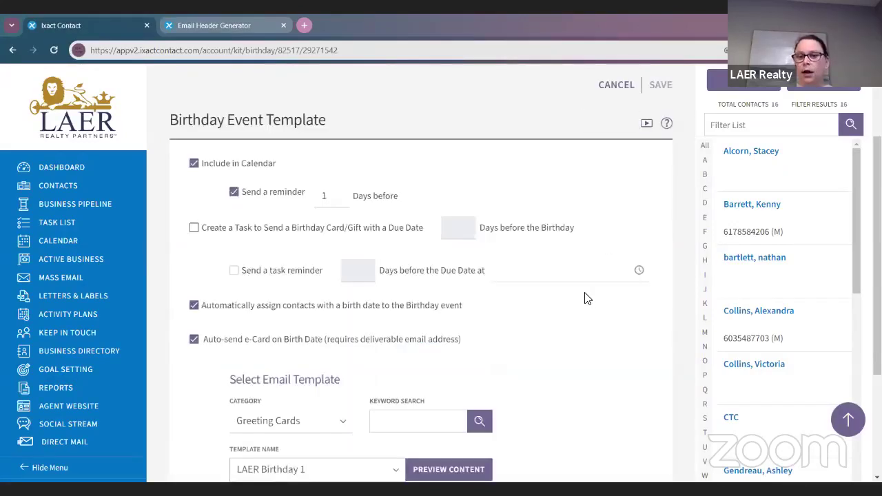
{"action": "scroll", "coordinate": [583, 293], "scroll_direction": "down", "scroll_amount": 3}
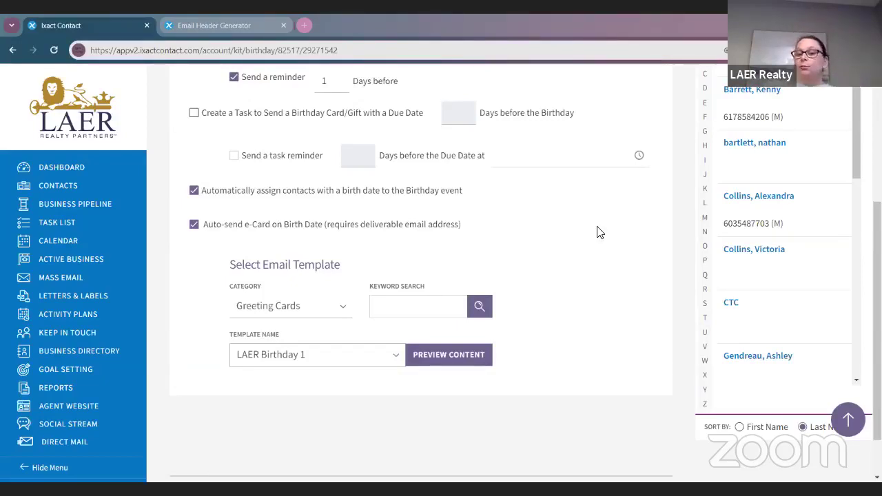
{"action": "scroll", "coordinate": [597, 233], "scroll_direction": "up", "scroll_amount": 3}
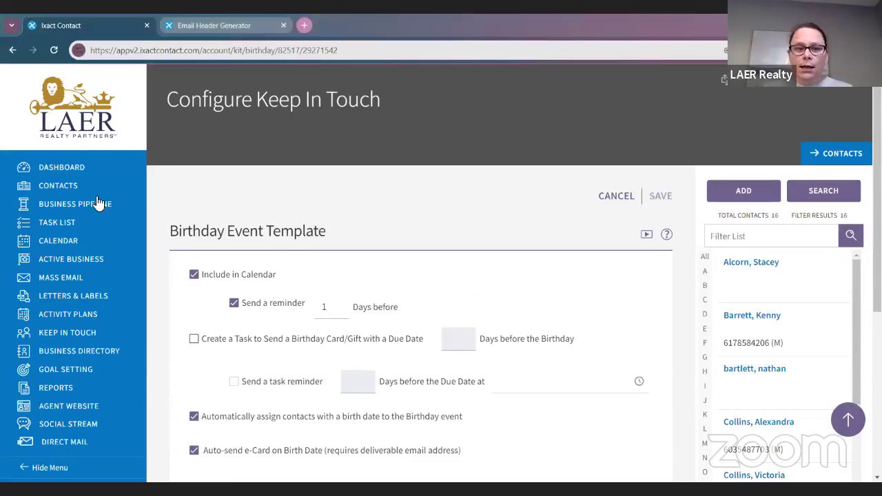
{"action": "left_click", "coordinate": [50, 333]}
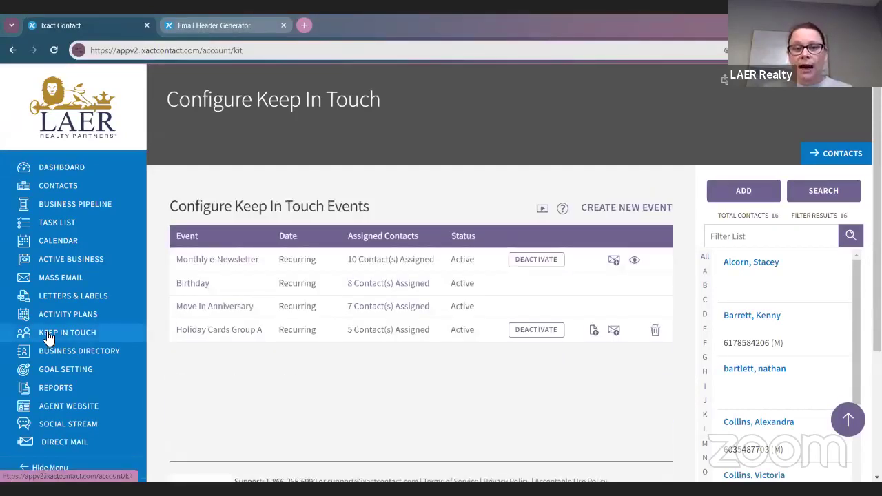
Step: Open the Move In Anniversary event template from the Keep In Touch events list
{"action": "left_click", "coordinate": [214, 311]}
{"action": "scroll", "coordinate": [200, 296], "scroll_direction": "down", "scroll_amount": 2}
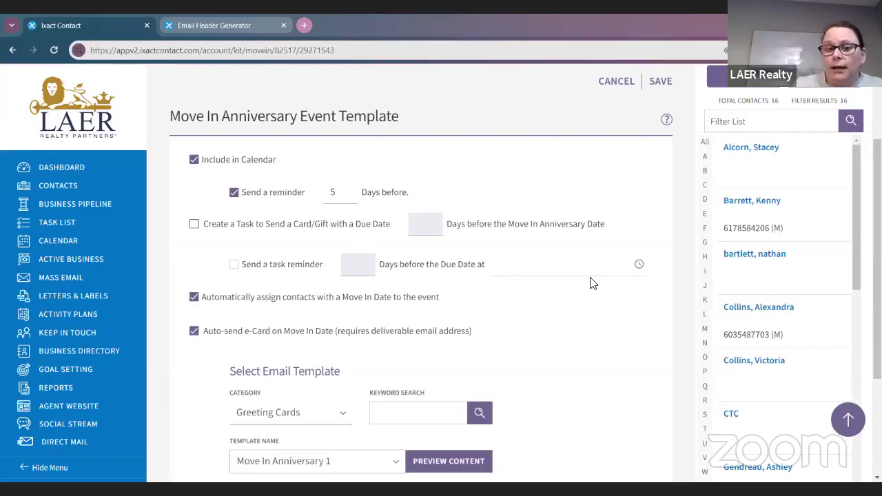
Step: Try a card/gift task with 5 days and a reminder, then turn the task off again
{"action": "scroll", "coordinate": [592, 283], "scroll_direction": "down", "scroll_amount": 1}
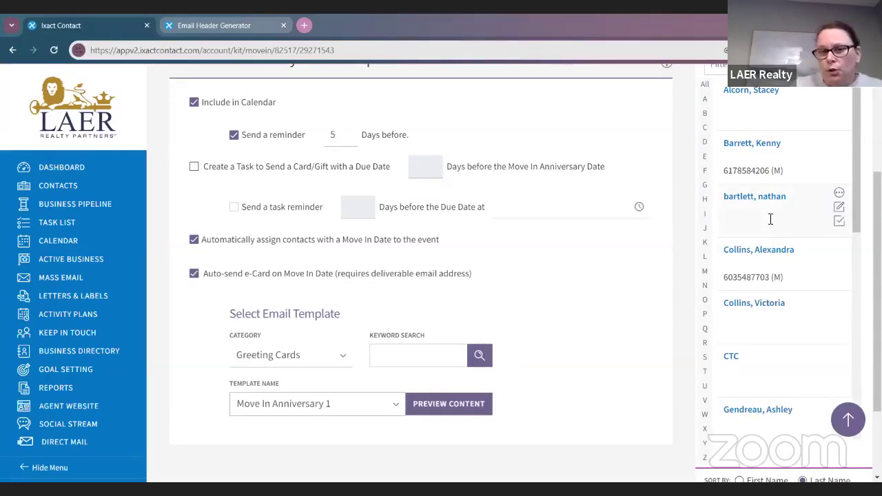
{"action": "left_click", "coordinate": [424, 166]}
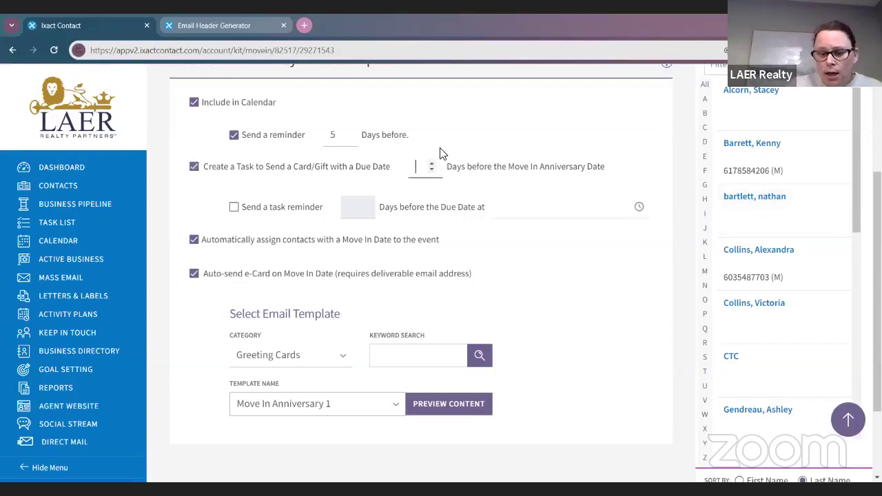
{"action": "type", "text": "5"}
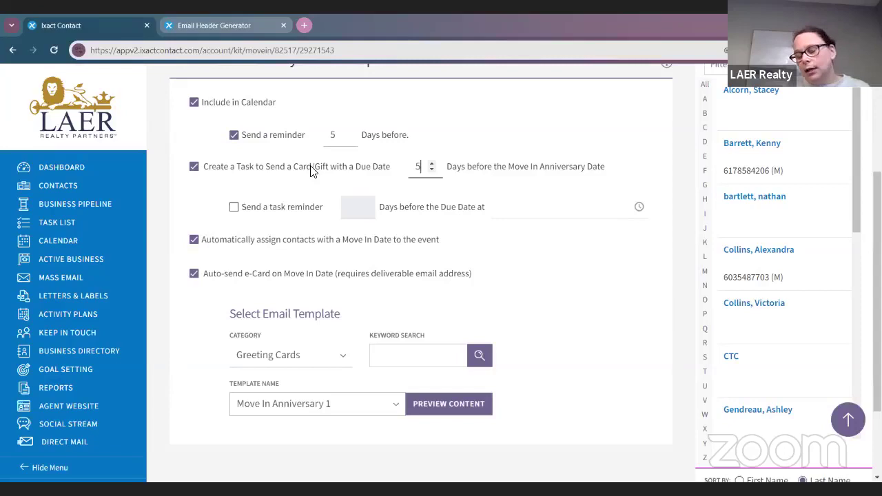
{"action": "left_click", "coordinate": [263, 210]}
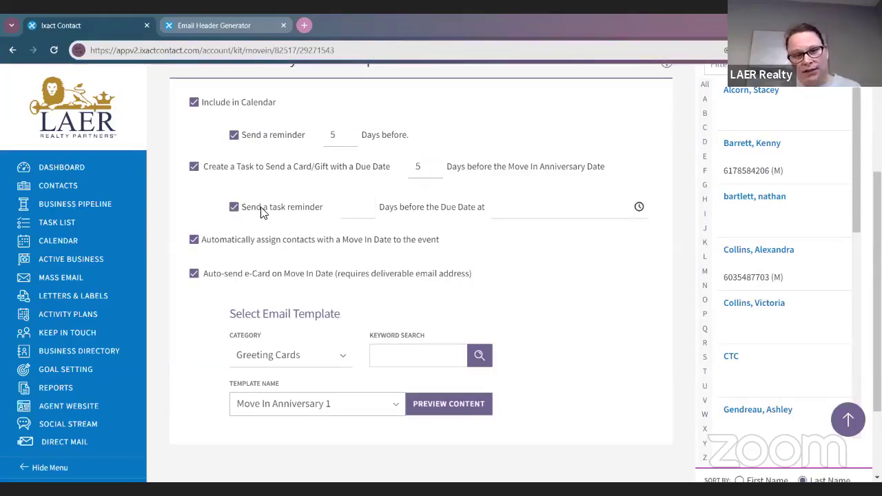
{"action": "left_click", "coordinate": [263, 211]}
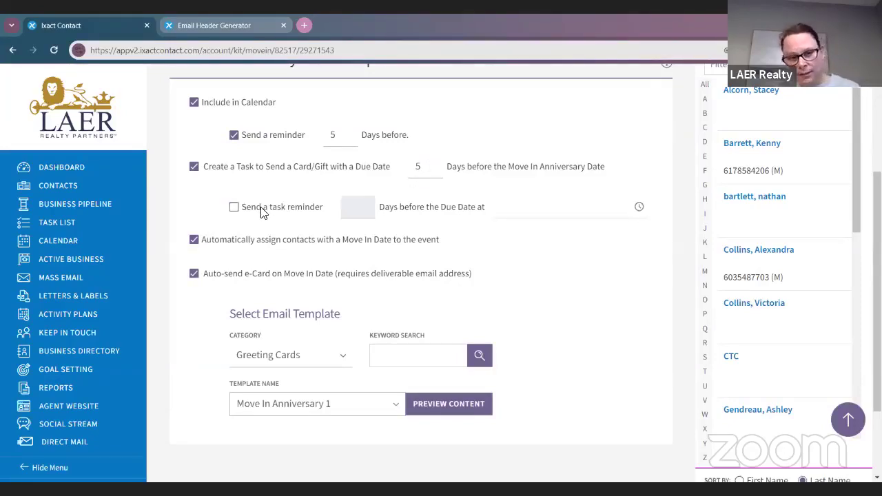
{"action": "left_click", "coordinate": [195, 169]}
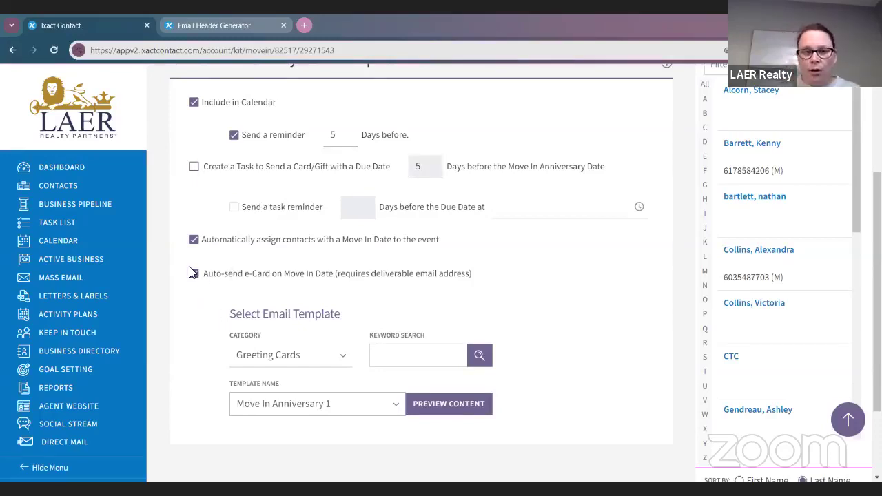
Step: Toggle auto-send e-card and contact auto-assignment off and back on, leaving both enabled
{"action": "left_click", "coordinate": [194, 273]}
{"action": "left_click", "coordinate": [194, 239]}
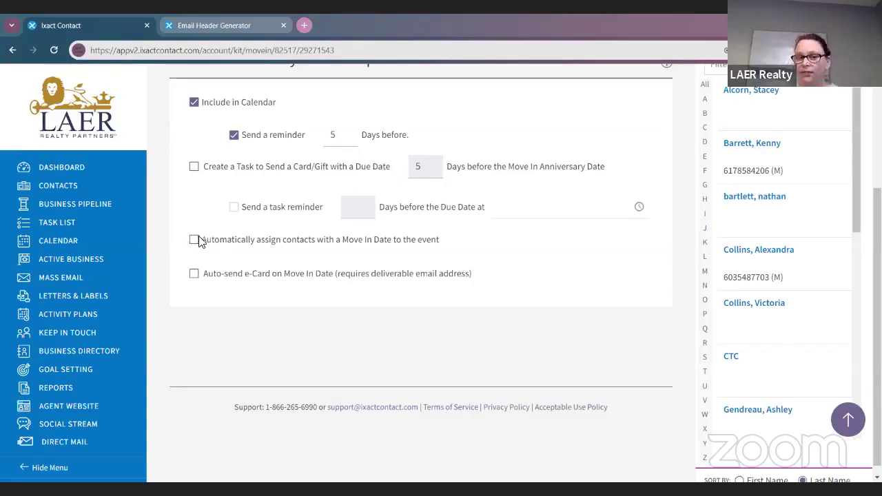
{"action": "left_click", "coordinate": [195, 239]}
{"action": "left_click", "coordinate": [195, 273]}
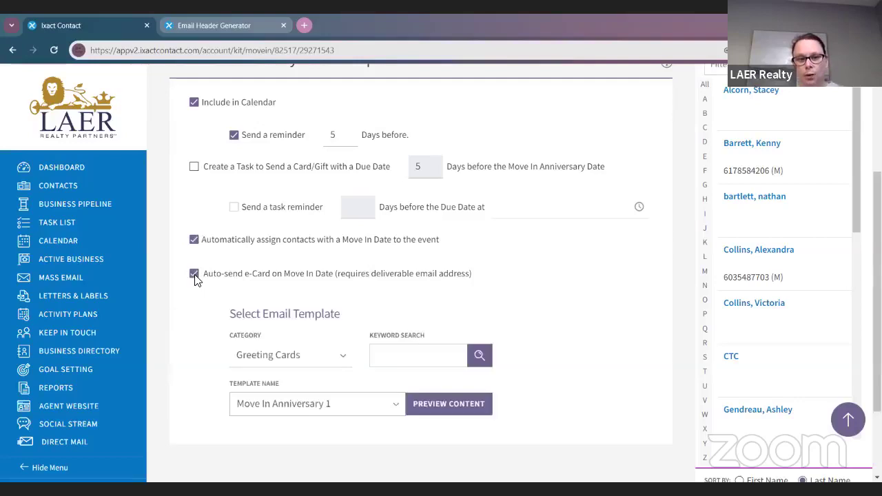
{"action": "scroll", "coordinate": [349, 335], "scroll_direction": "down", "scroll_amount": 2}
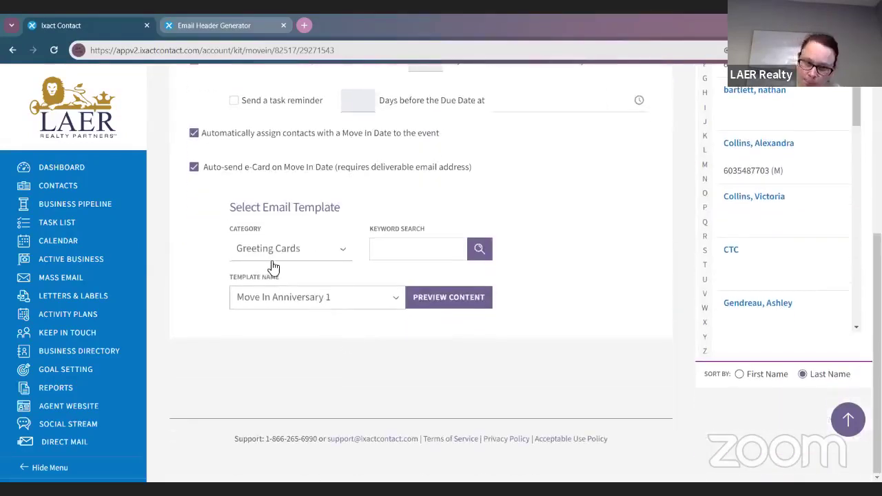
Step: Select Move In Anniversary 3 as the e-card and preview it
{"action": "left_click", "coordinate": [283, 304]}
{"action": "scroll", "coordinate": [289, 255], "scroll_direction": "down", "scroll_amount": 3}
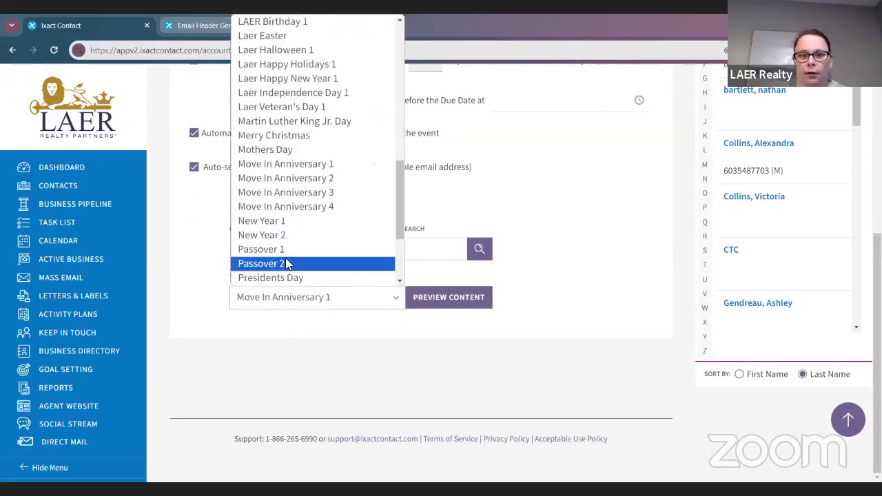
{"action": "left_click", "coordinate": [286, 195]}
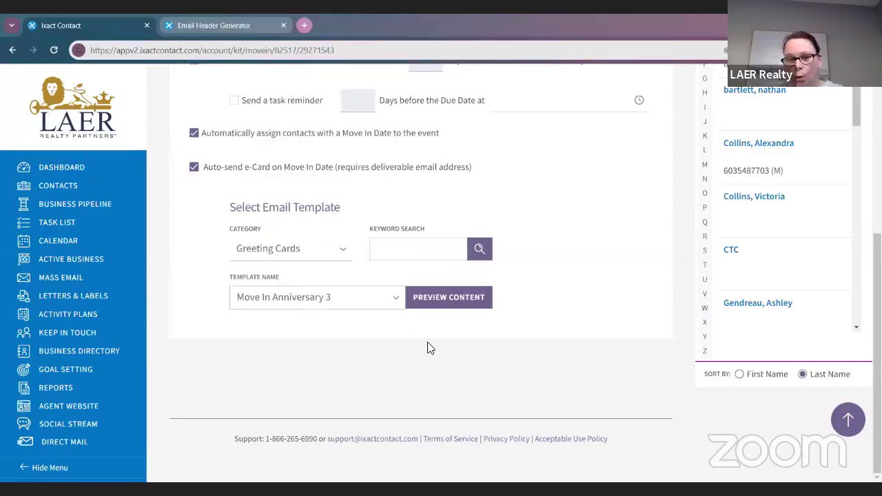
{"action": "left_click", "coordinate": [436, 301]}
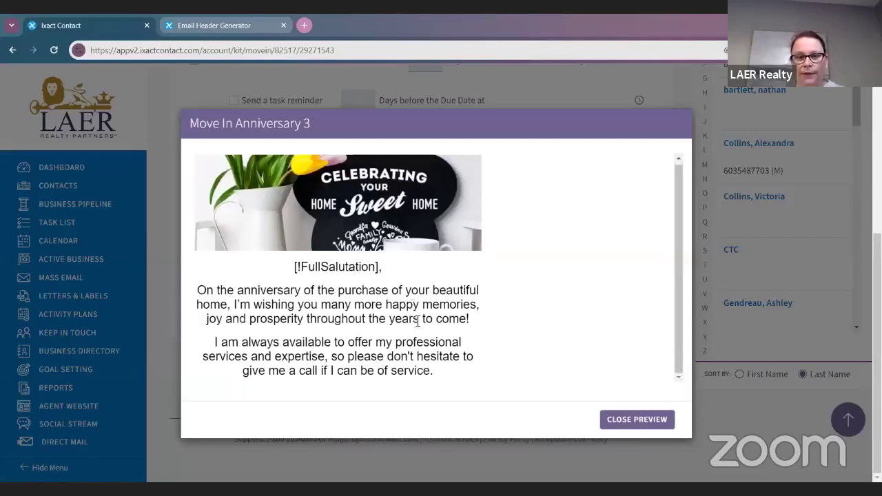
{"action": "left_click", "coordinate": [611, 418]}
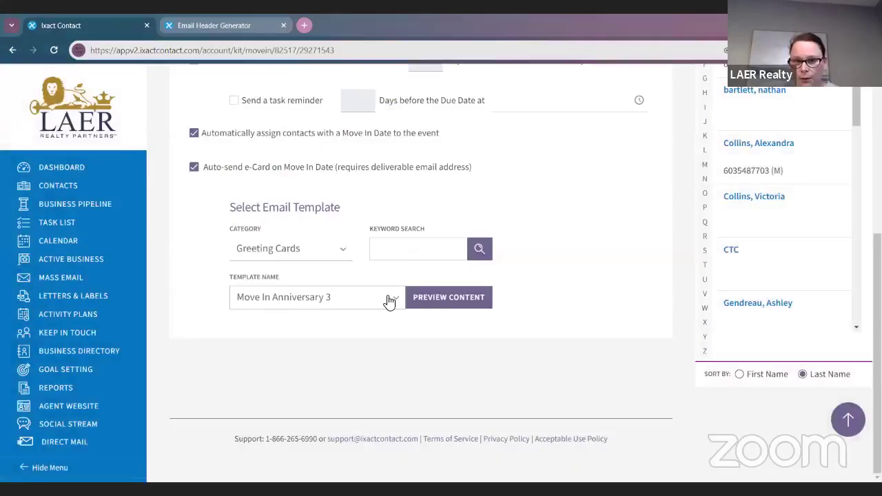
Step: Switch to Move In Anniversary 1 and preview that card
{"action": "left_click", "coordinate": [389, 302]}
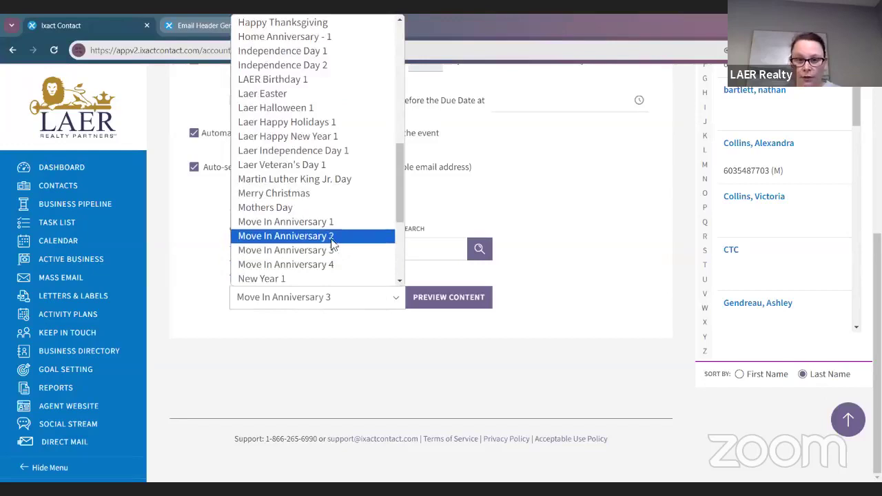
{"action": "left_click", "coordinate": [325, 225]}
{"action": "left_click", "coordinate": [448, 298]}
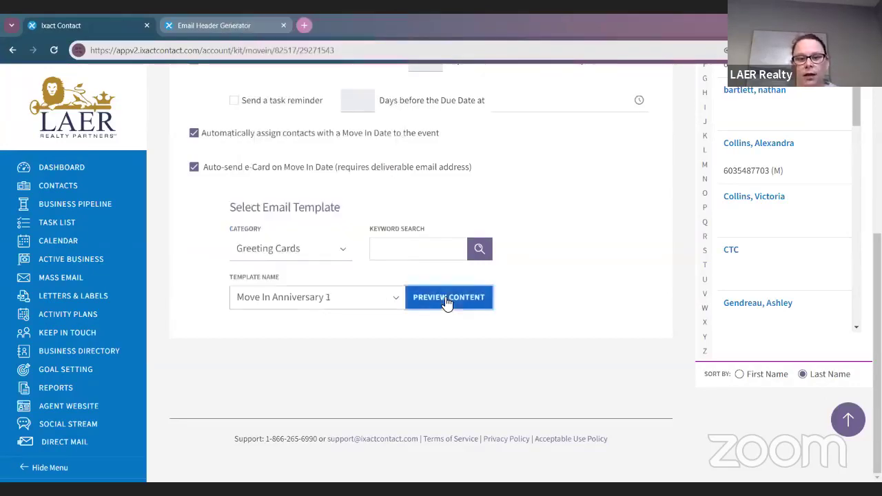
{"action": "scroll", "coordinate": [483, 349], "scroll_direction": "down", "scroll_amount": 1}
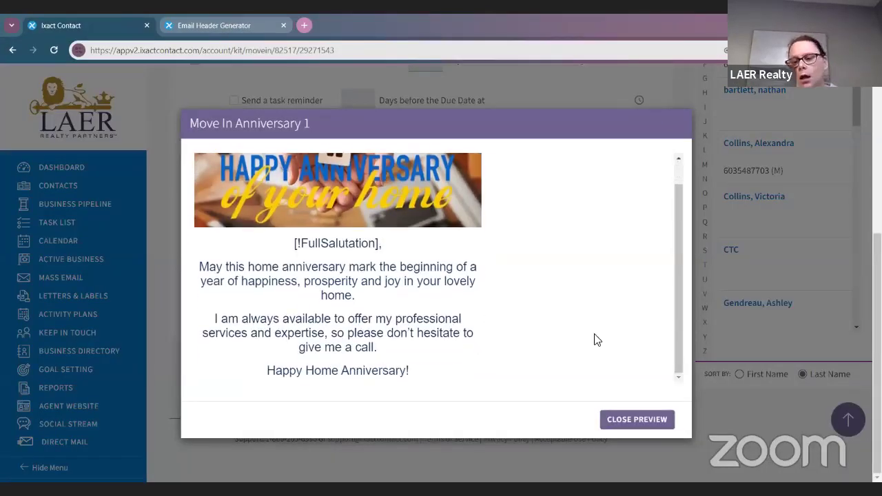
{"action": "scroll", "coordinate": [537, 310], "scroll_direction": "up", "scroll_amount": 1}
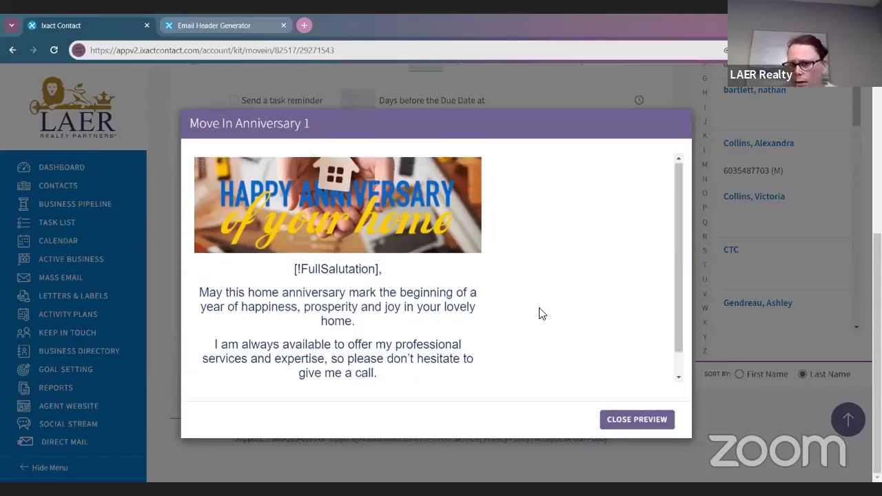
{"action": "left_click", "coordinate": [641, 419]}
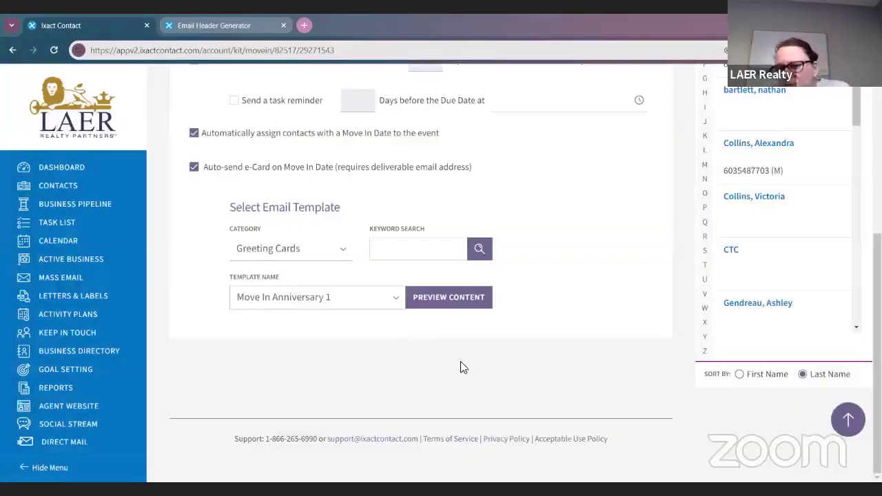
Step: Choose Home Anniversary - 1 from the Template Name list
{"action": "left_click", "coordinate": [388, 308]}
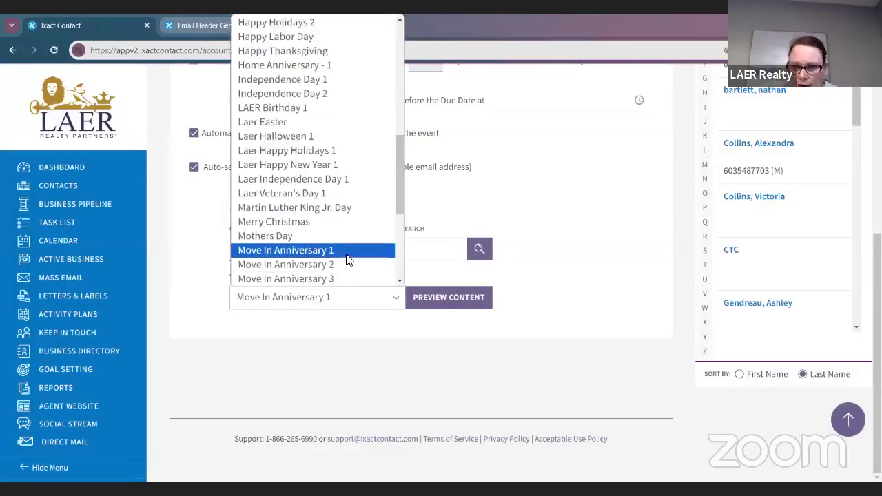
{"action": "scroll", "coordinate": [342, 237], "scroll_direction": "down", "scroll_amount": 1}
{"action": "scroll", "coordinate": [338, 208], "scroll_direction": "up", "scroll_amount": 3}
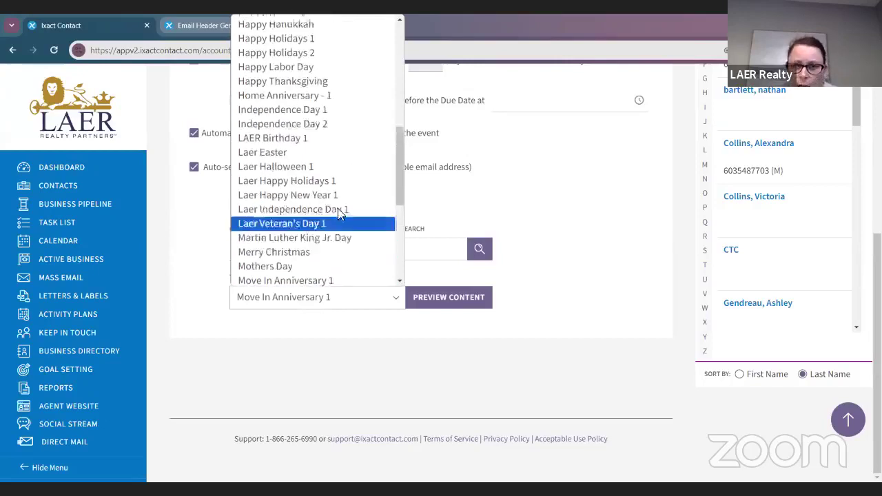
{"action": "scroll", "coordinate": [341, 237], "scroll_direction": "up", "scroll_amount": 2}
{"action": "scroll", "coordinate": [343, 238], "scroll_direction": "down", "scroll_amount": 4}
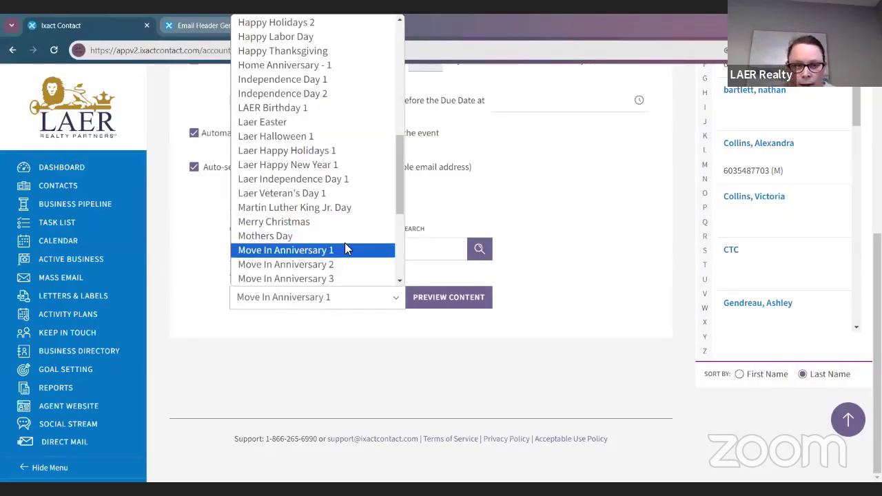
{"action": "scroll", "coordinate": [311, 215], "scroll_direction": "down", "scroll_amount": 2}
{"action": "scroll", "coordinate": [313, 222], "scroll_direction": "down", "scroll_amount": 3}
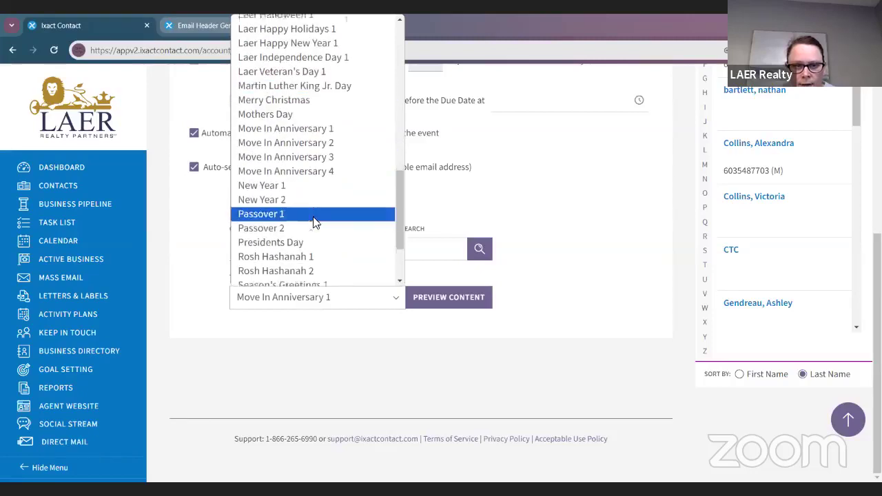
{"action": "scroll", "coordinate": [313, 222], "scroll_direction": "up", "scroll_amount": 5}
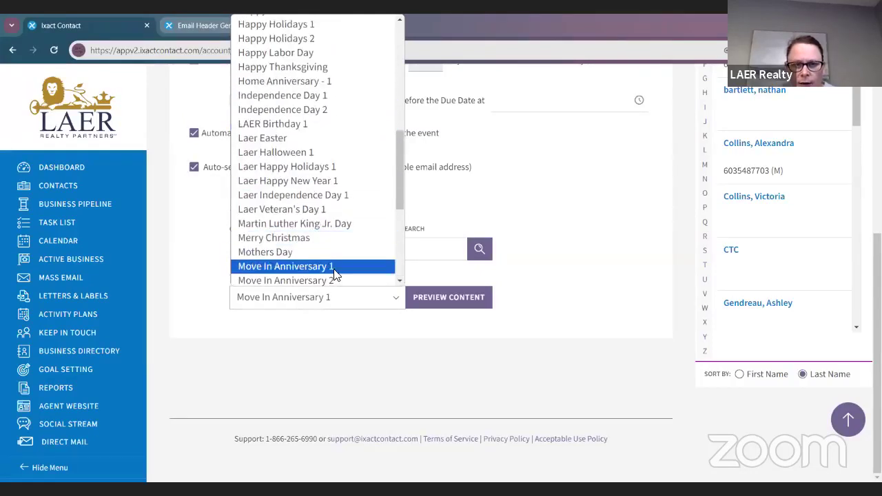
{"action": "scroll", "coordinate": [333, 273], "scroll_direction": "down", "scroll_amount": 3}
{"action": "scroll", "coordinate": [333, 271], "scroll_direction": "up", "scroll_amount": 3}
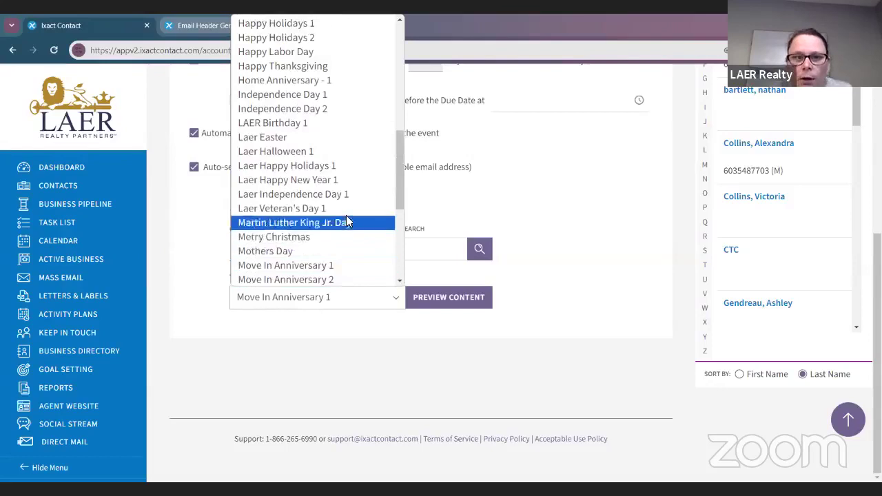
{"action": "scroll", "coordinate": [352, 186], "scroll_direction": "up", "scroll_amount": 3}
{"action": "scroll", "coordinate": [357, 165], "scroll_direction": "up", "scroll_amount": 3}
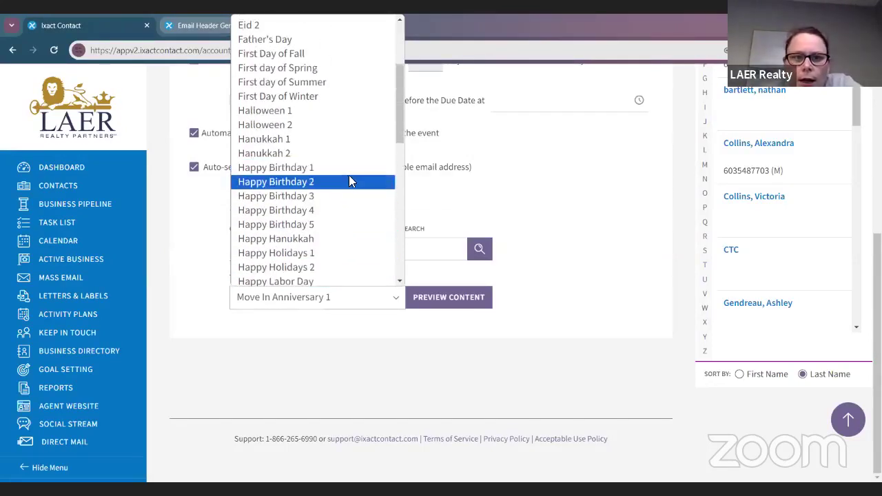
{"action": "scroll", "coordinate": [347, 176], "scroll_direction": "up", "scroll_amount": 3}
{"action": "scroll", "coordinate": [348, 182], "scroll_direction": "down", "scroll_amount": 5}
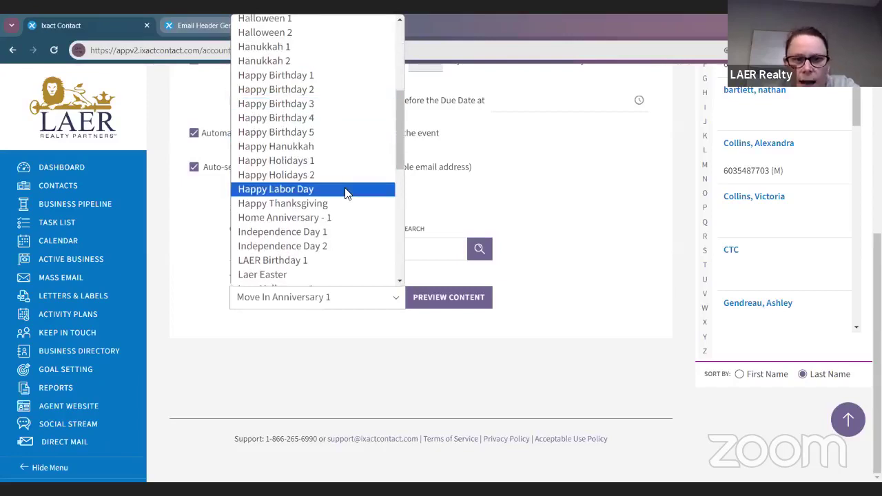
{"action": "left_click", "coordinate": [332, 218]}
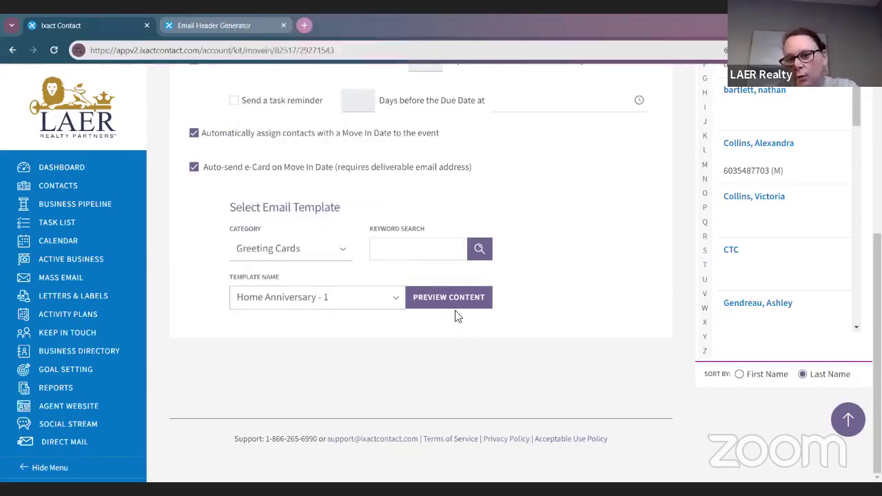
{"action": "left_click", "coordinate": [451, 297]}
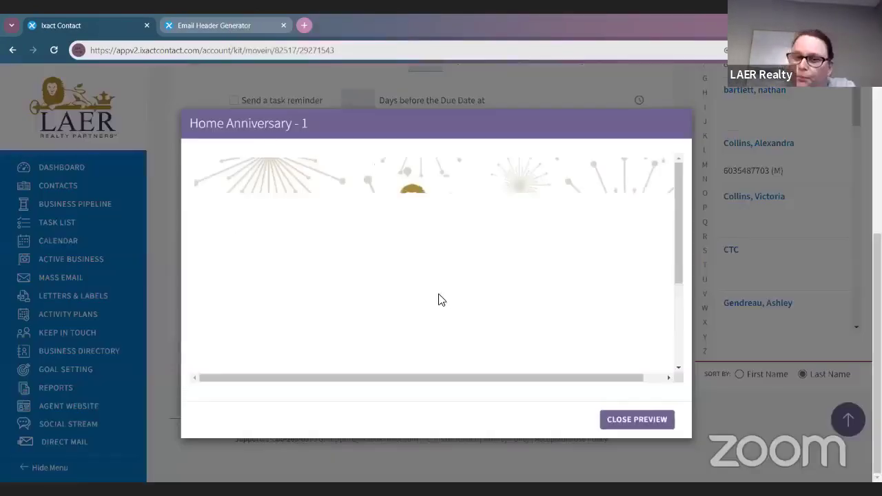
{"action": "scroll", "coordinate": [319, 282], "scroll_direction": "down", "scroll_amount": 3}
{"action": "scroll", "coordinate": [388, 223], "scroll_direction": "up", "scroll_amount": 2}
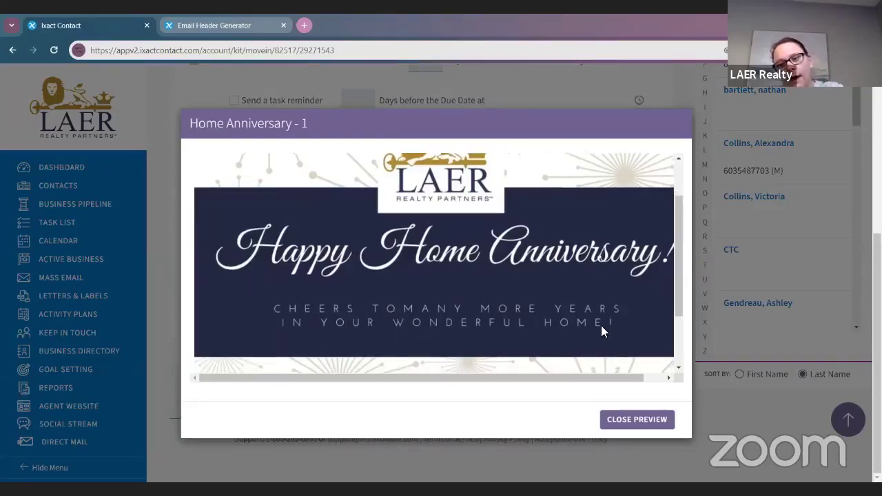
{"action": "scroll", "coordinate": [601, 328], "scroll_direction": "down", "scroll_amount": 2}
{"action": "scroll", "coordinate": [383, 278], "scroll_direction": "up", "scroll_amount": 2}
{"action": "scroll", "coordinate": [377, 283], "scroll_direction": "down", "scroll_amount": 2}
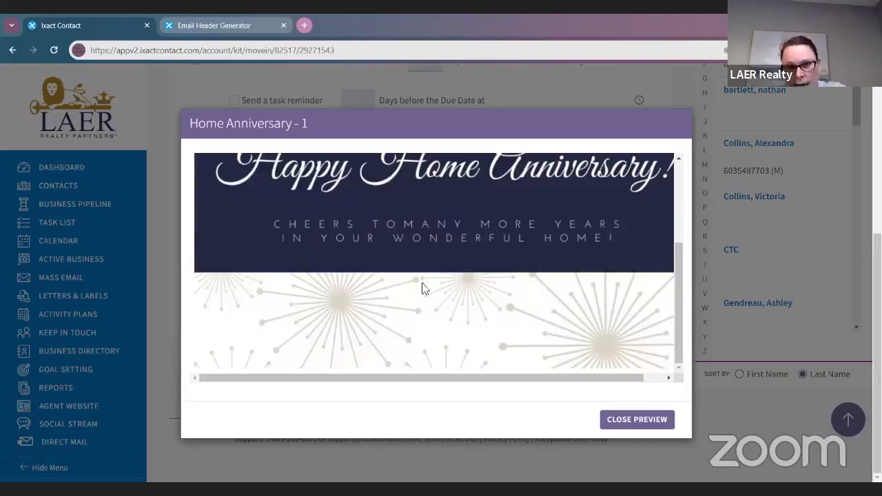
{"action": "left_click", "coordinate": [645, 420]}
{"action": "scroll", "coordinate": [511, 349], "scroll_direction": "up", "scroll_amount": 5}
{"action": "scroll", "coordinate": [516, 331], "scroll_direction": "down", "scroll_amount": 3}
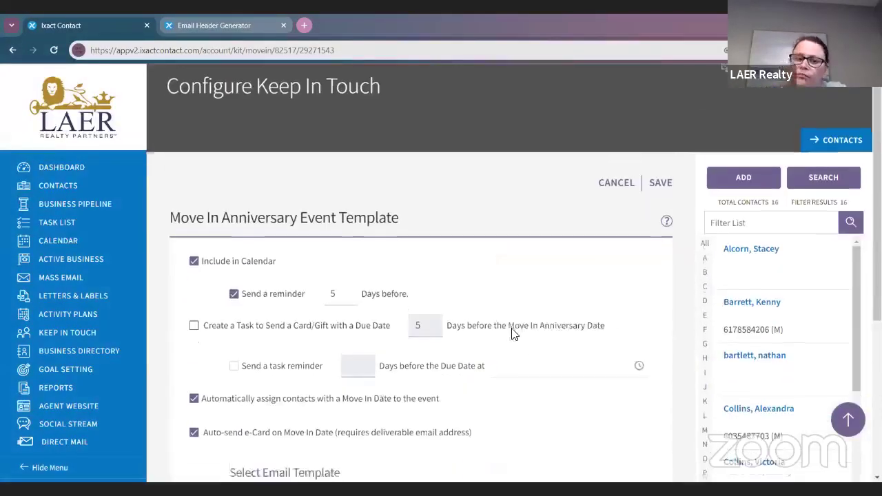
Step: Save the Move In Anniversary settings and confirm updating all active contacts' events
{"action": "scroll", "coordinate": [518, 331], "scroll_direction": "up", "scroll_amount": 3}
{"action": "left_click", "coordinate": [661, 197]}
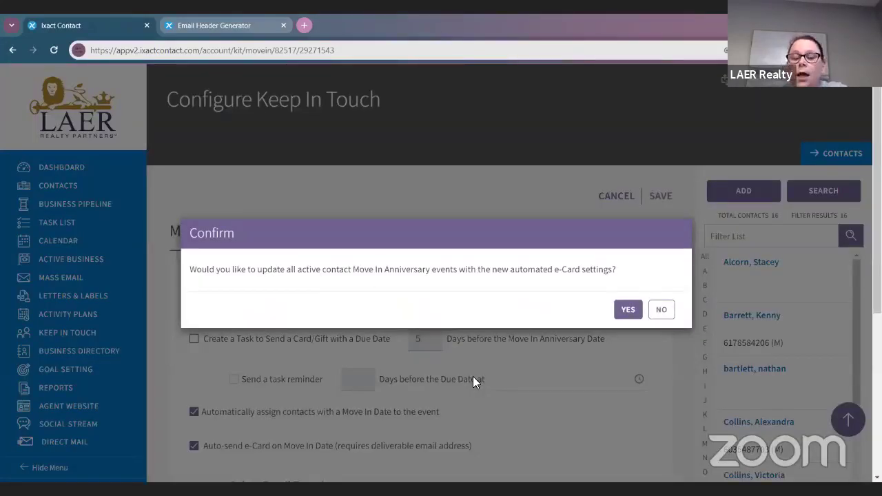
{"action": "left_click", "coordinate": [619, 309]}
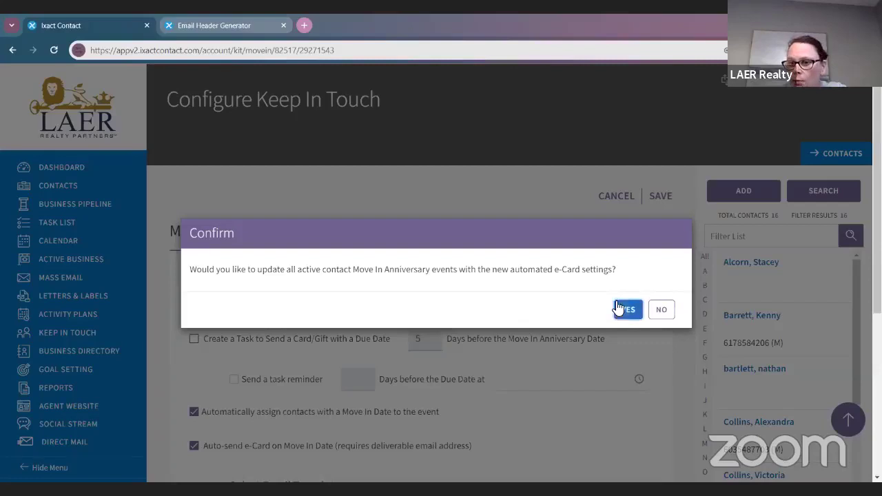
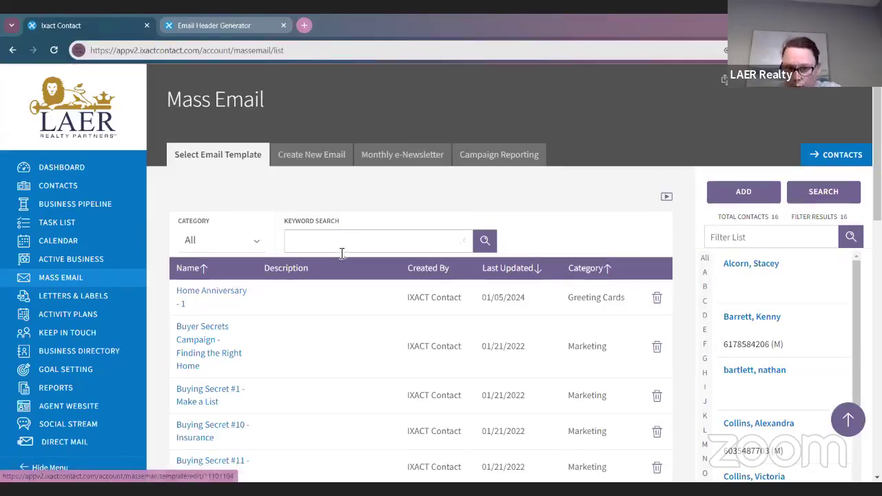
Step: Open the Home Anniversary - 1 template and set its Email Header to Exclude
{"action": "left_click", "coordinate": [219, 295]}
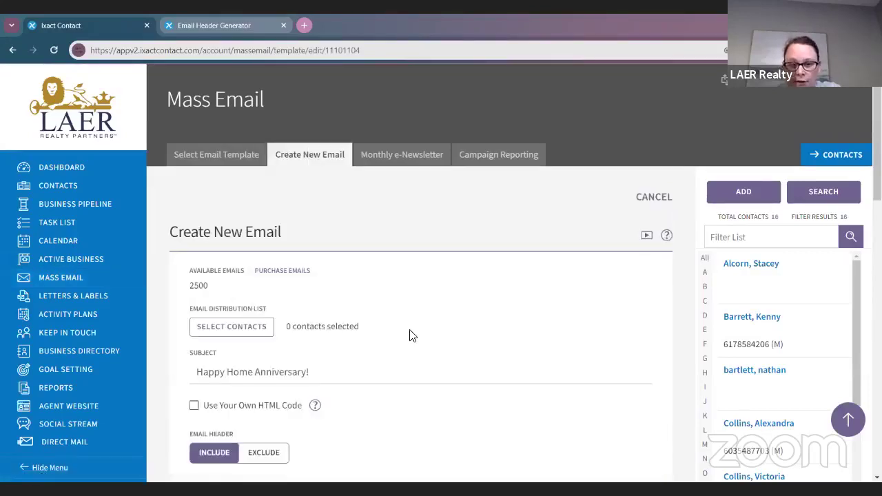
{"action": "scroll", "coordinate": [413, 335], "scroll_direction": "down", "scroll_amount": 3}
{"action": "scroll", "coordinate": [417, 336], "scroll_direction": "down", "scroll_amount": 1}
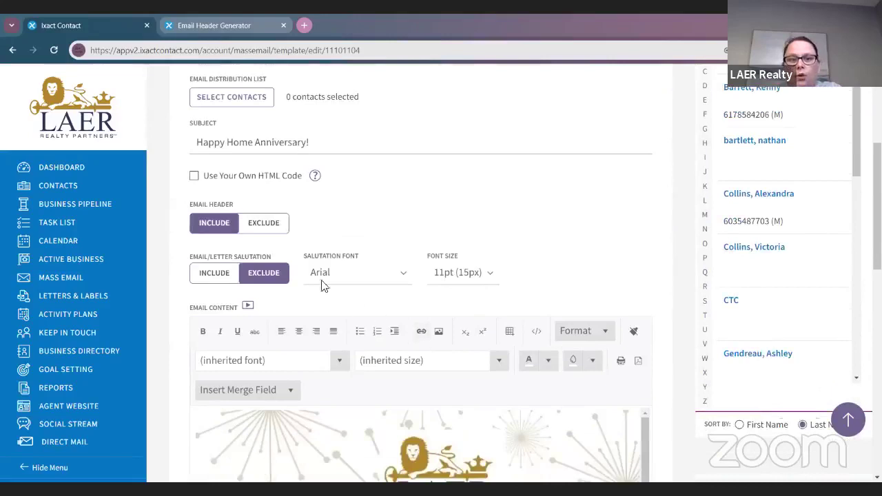
{"action": "left_click", "coordinate": [286, 232]}
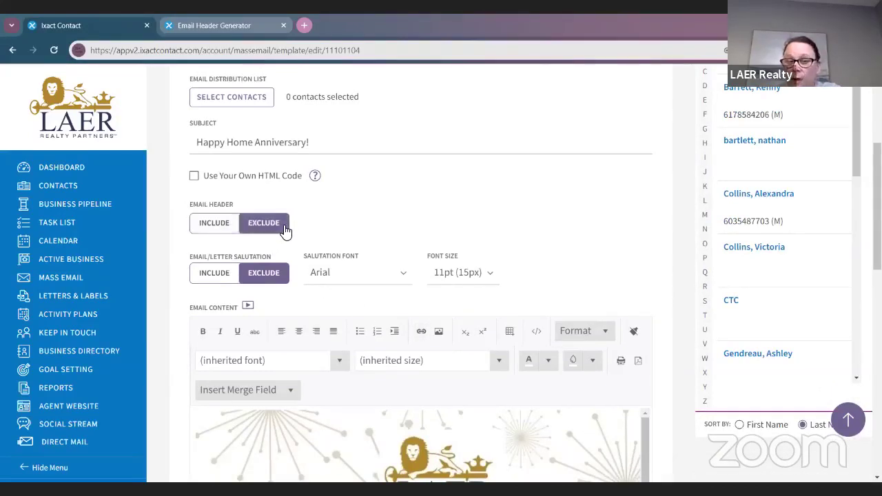
{"action": "scroll", "coordinate": [285, 232], "scroll_direction": "down", "scroll_amount": 3}
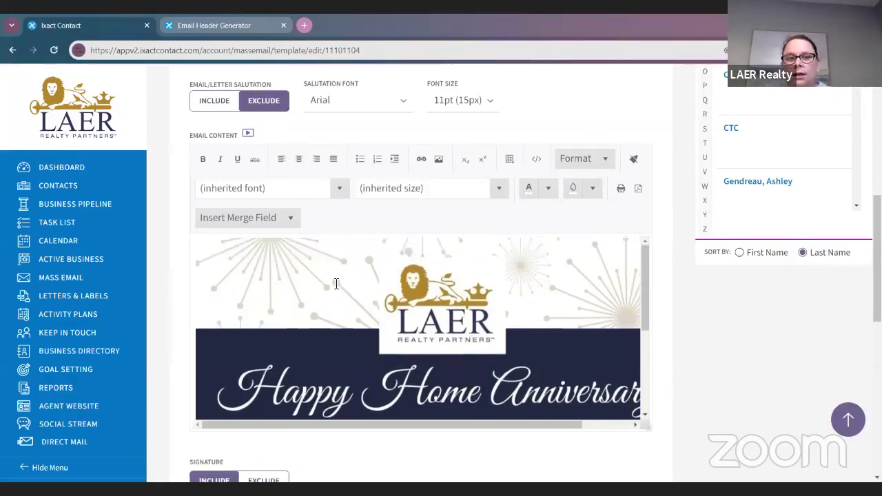
{"action": "scroll", "coordinate": [193, 205], "scroll_direction": "up", "scroll_amount": 2}
{"action": "scroll", "coordinate": [253, 196], "scroll_direction": "down", "scroll_amount": 3}
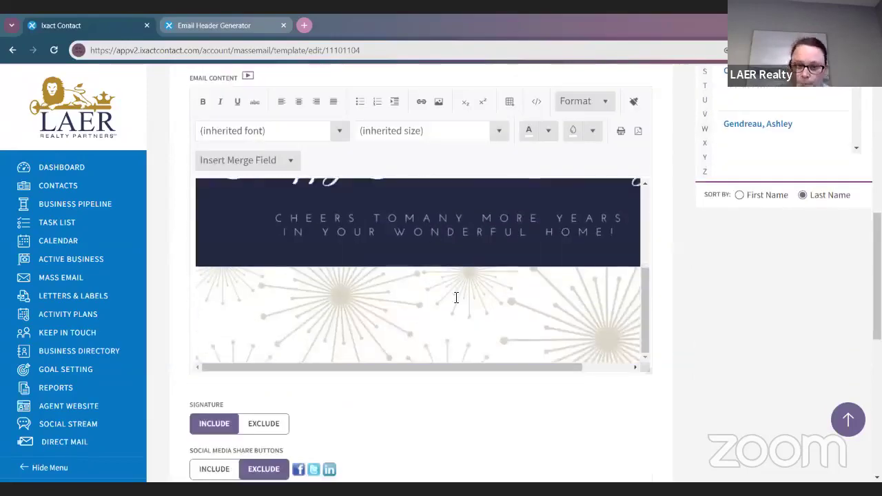
{"action": "scroll", "coordinate": [634, 220], "scroll_direction": "up", "scroll_amount": 8}
{"action": "scroll", "coordinate": [469, 276], "scroll_direction": "down", "scroll_amount": 8}
{"action": "scroll", "coordinate": [537, 293], "scroll_direction": "down", "scroll_amount": 10}
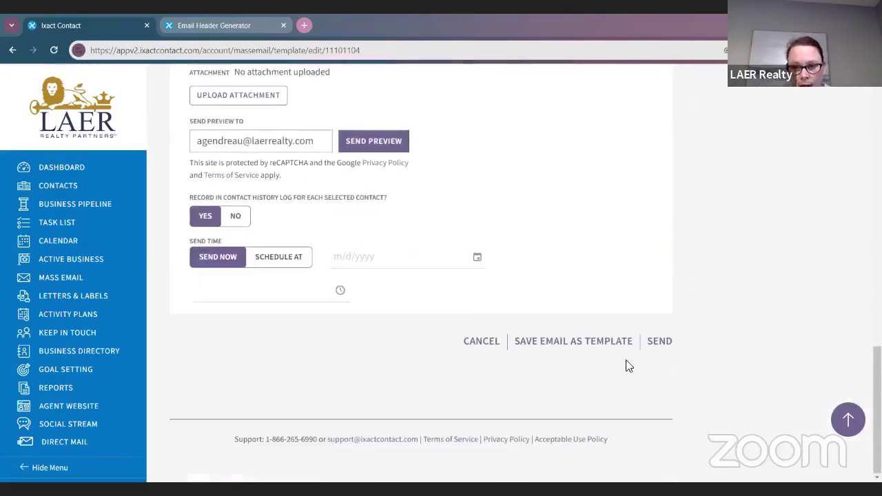
Step: Save Home Anniversary - 1 as a template without its header and dismiss the confirmation
{"action": "left_click", "coordinate": [586, 343]}
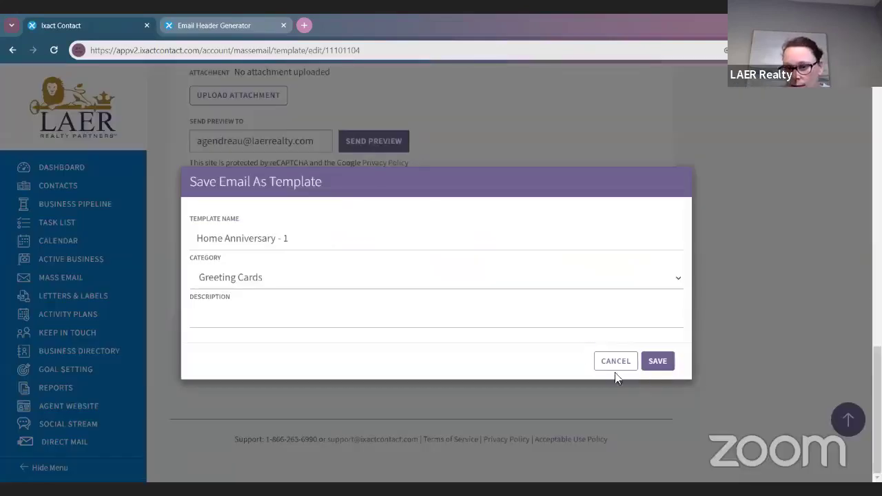
{"action": "left_click", "coordinate": [657, 362]}
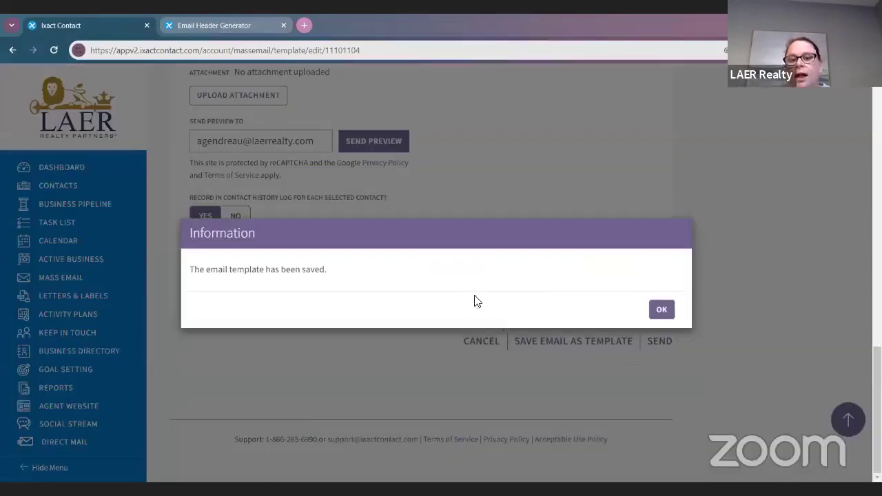
{"action": "left_click", "coordinate": [662, 310]}
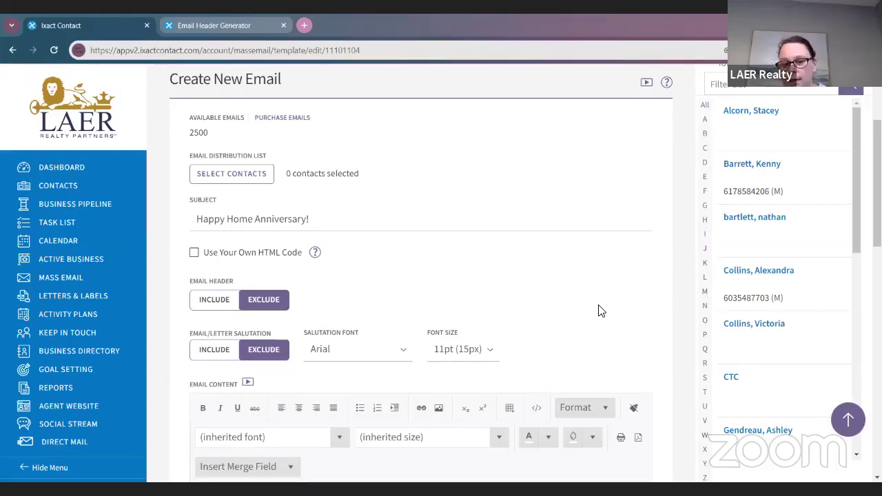
Step: Go back to the Mass Email template list
{"action": "scroll", "coordinate": [545, 393], "scroll_direction": "up", "scroll_amount": 1}
{"action": "scroll", "coordinate": [270, 386], "scroll_direction": "down", "scroll_amount": 3}
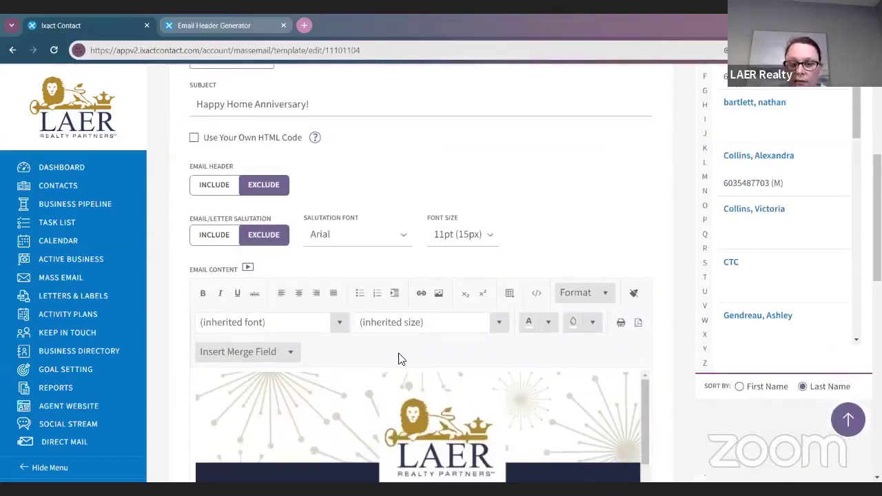
{"action": "scroll", "coordinate": [359, 226], "scroll_direction": "up", "scroll_amount": 7}
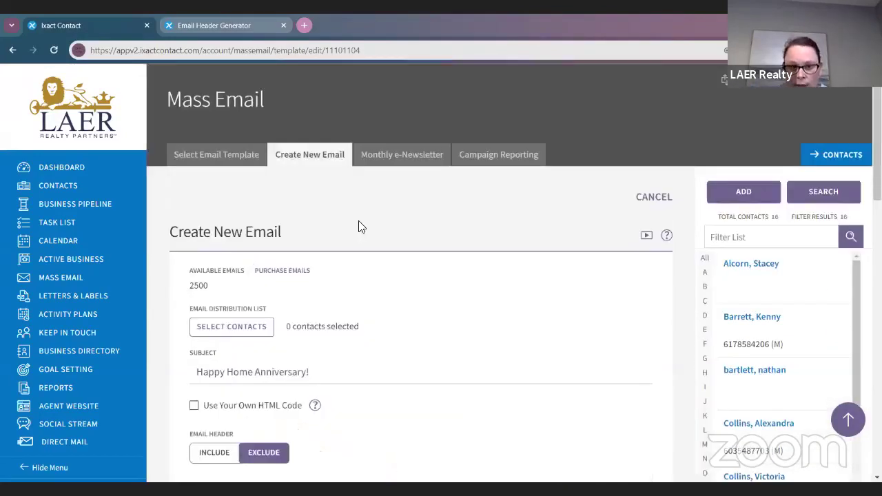
{"action": "key", "text": "alt+Left"}
{"action": "scroll", "coordinate": [358, 290], "scroll_direction": "down", "scroll_amount": 3}
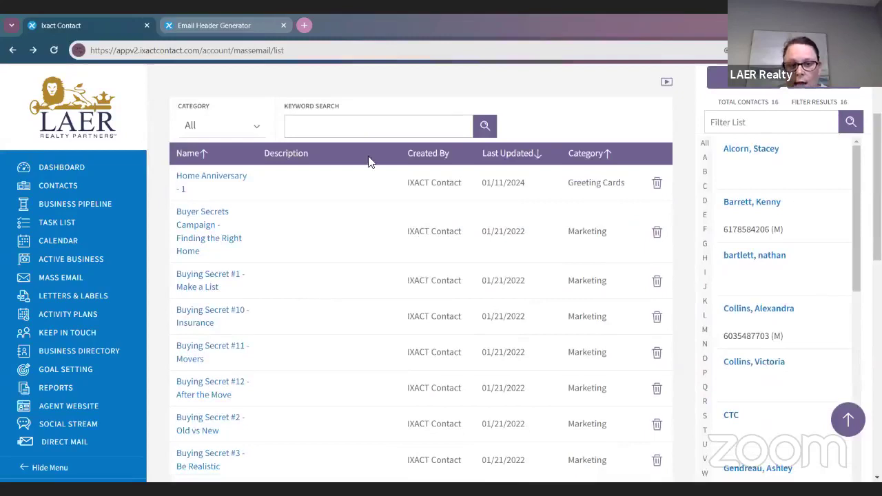
Step: Search the templates for the keyword 'birthday'
{"action": "left_click", "coordinate": [371, 134]}
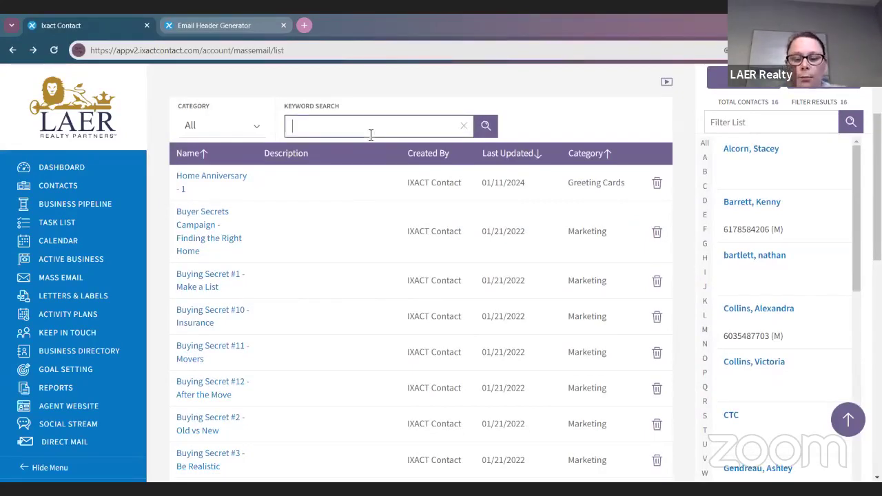
{"action": "type", "text": "birthday"}
{"action": "left_click", "coordinate": [484, 127]}
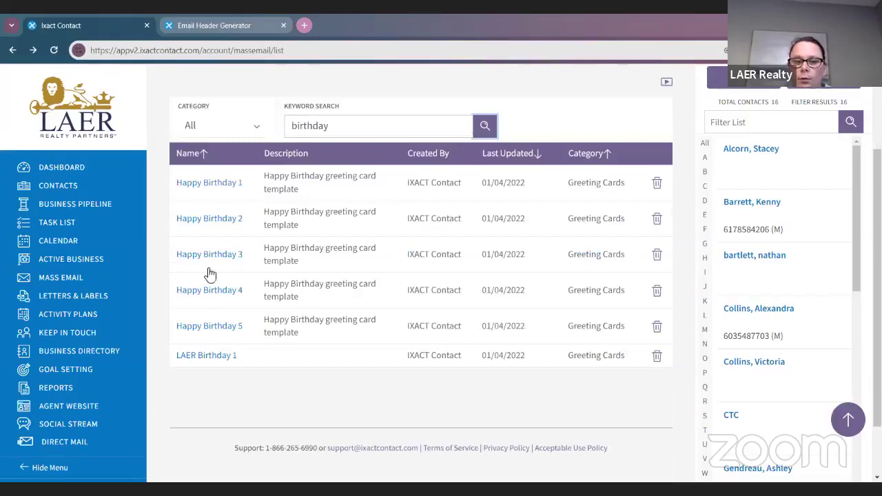
Step: Open the LAER Birthday 1 template and set its Email Header to Exclude
{"action": "left_click", "coordinate": [209, 356]}
{"action": "scroll", "coordinate": [407, 377], "scroll_direction": "down", "scroll_amount": 3}
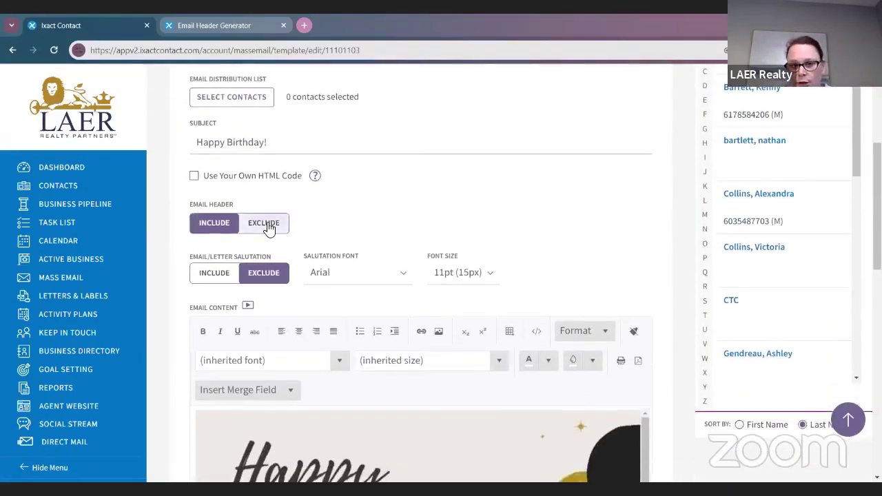
{"action": "left_click", "coordinate": [270, 226]}
{"action": "scroll", "coordinate": [274, 228], "scroll_direction": "down", "scroll_amount": 2}
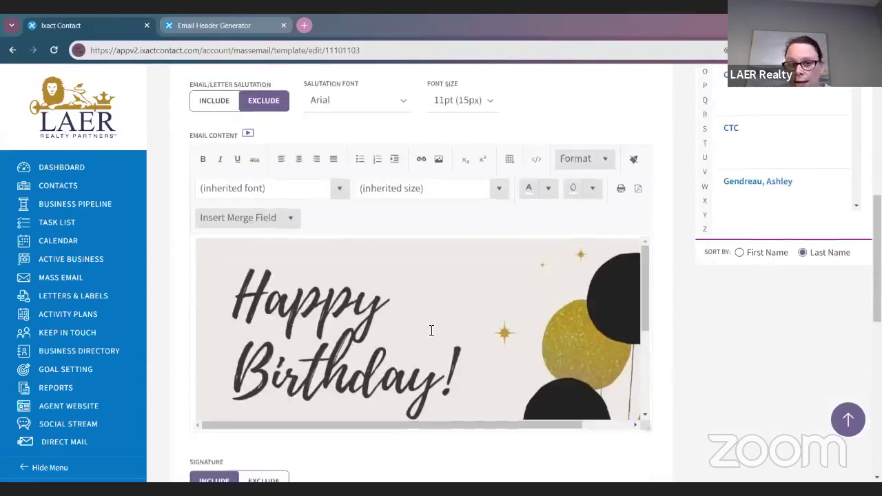
{"action": "scroll", "coordinate": [432, 329], "scroll_direction": "up", "scroll_amount": 2}
{"action": "scroll", "coordinate": [432, 329], "scroll_direction": "down", "scroll_amount": 4}
{"action": "scroll", "coordinate": [345, 219], "scroll_direction": "down", "scroll_amount": 3}
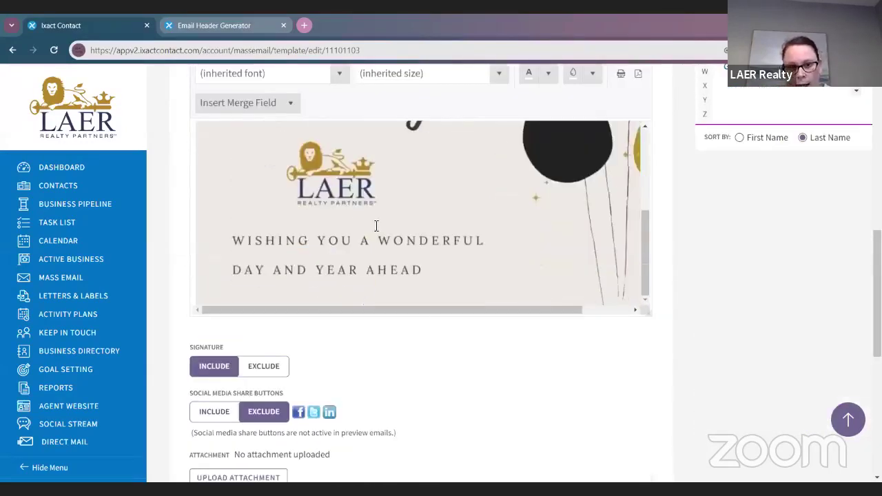
{"action": "scroll", "coordinate": [462, 280], "scroll_direction": "down", "scroll_amount": 6}
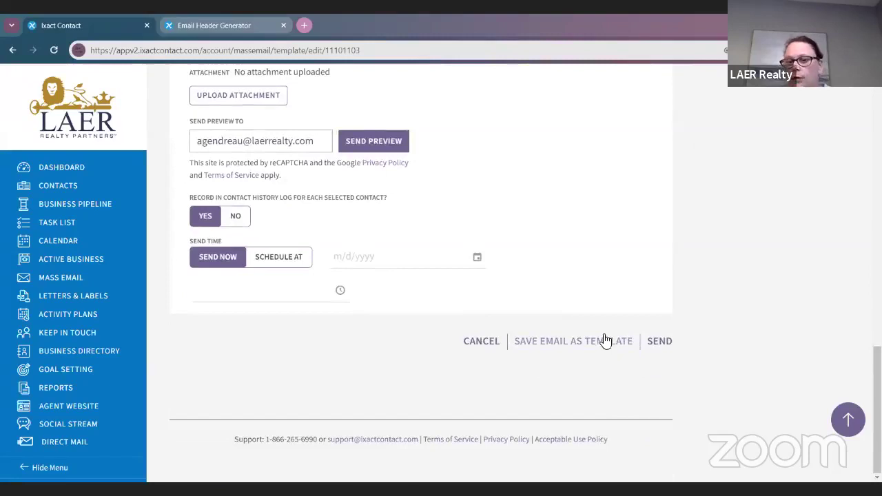
Step: Save the birthday email as the LAER Birthday 1 template and dismiss the confirmation
{"action": "left_click", "coordinate": [605, 340]}
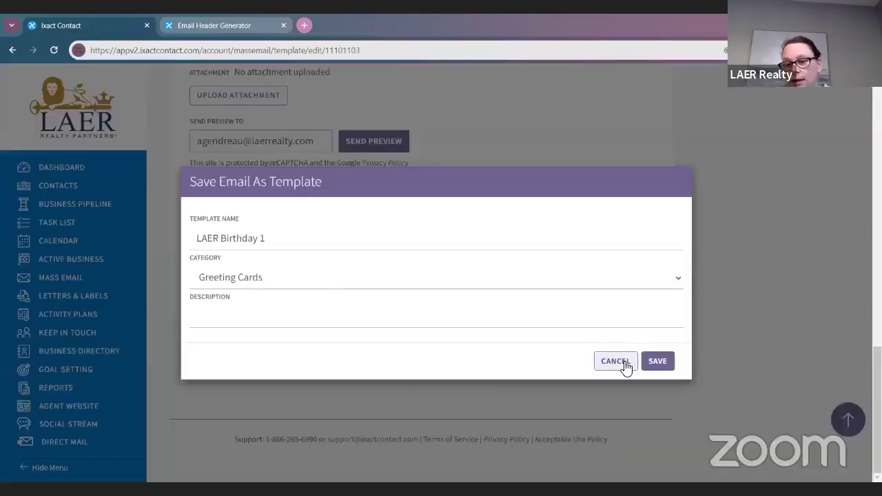
{"action": "left_click", "coordinate": [658, 361]}
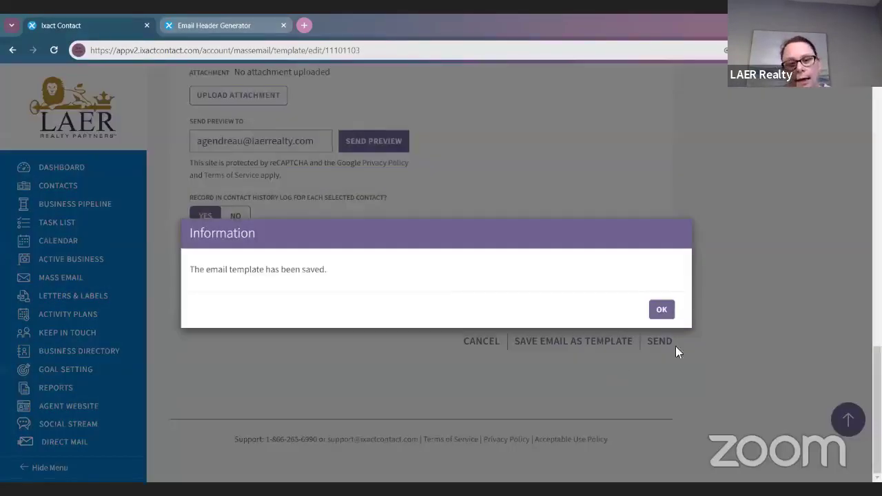
{"action": "left_click", "coordinate": [662, 310]}
Step: Send a preview copy of the birthday email and dismiss the sent notice
{"action": "scroll", "coordinate": [477, 319], "scroll_direction": "up", "scroll_amount": 1}
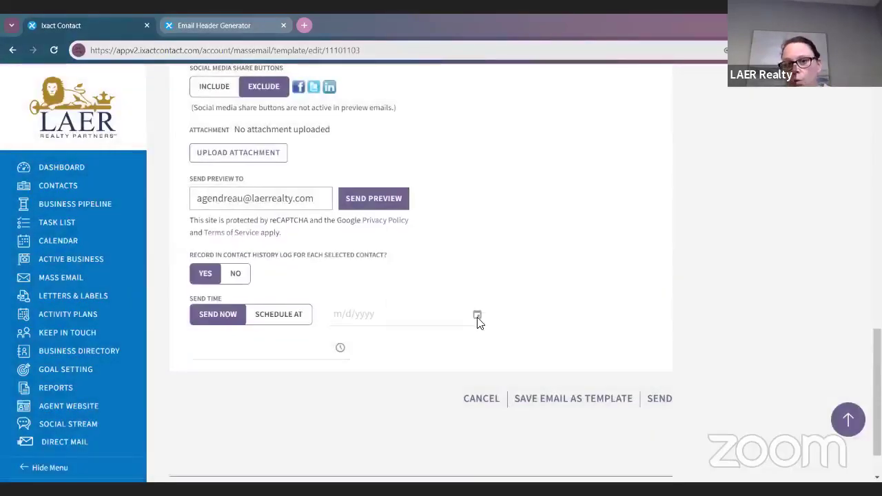
{"action": "left_click", "coordinate": [393, 257]}
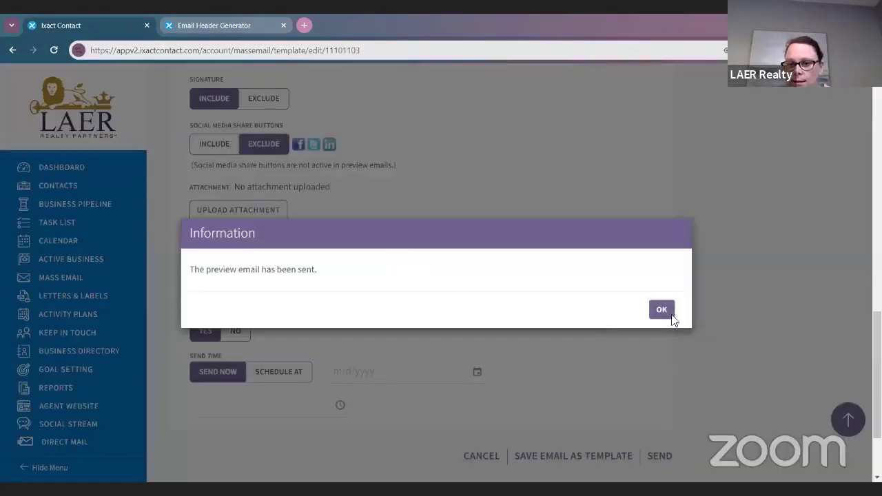
{"action": "left_click", "coordinate": [660, 314]}
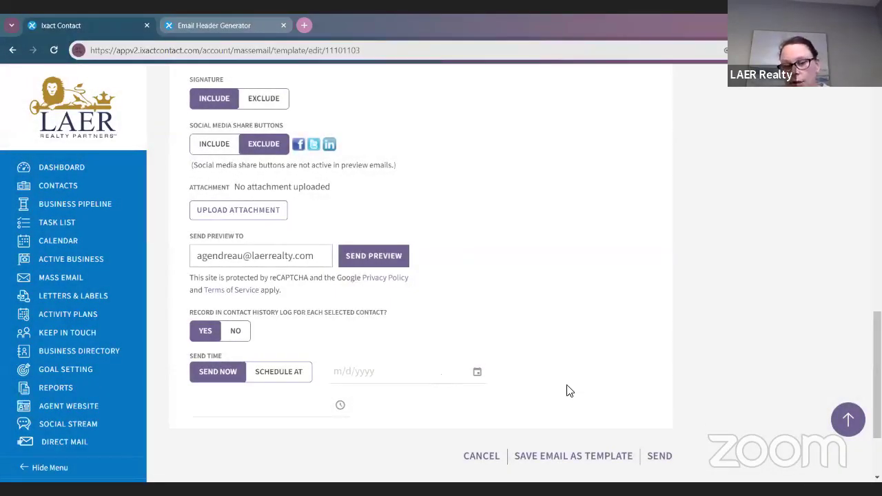
{"action": "scroll", "coordinate": [569, 391], "scroll_direction": "up", "scroll_amount": 6}
Step: Review the Happy Birthday! email, then re-save it as LAER Birthday 1 under Greeting Cards
{"action": "scroll", "coordinate": [473, 312], "scroll_direction": "down", "scroll_amount": 3}
{"action": "scroll", "coordinate": [466, 217], "scroll_direction": "up", "scroll_amount": 3}
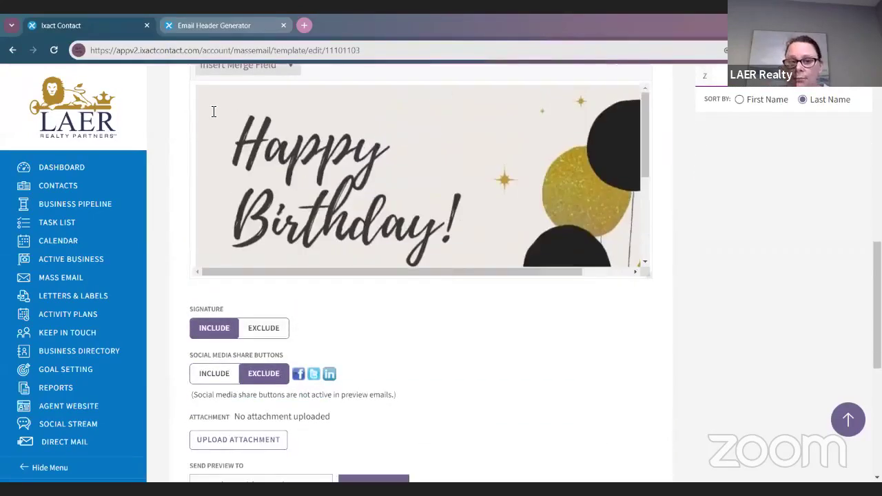
{"action": "scroll", "coordinate": [410, 253], "scroll_direction": "down", "scroll_amount": 3}
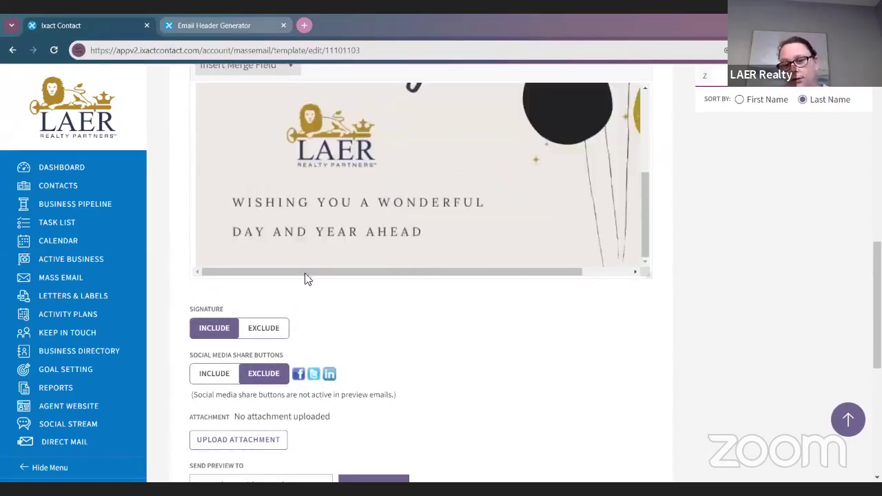
{"action": "scroll", "coordinate": [319, 268], "scroll_direction": "up", "scroll_amount": 3}
{"action": "scroll", "coordinate": [310, 272], "scroll_direction": "up", "scroll_amount": 3}
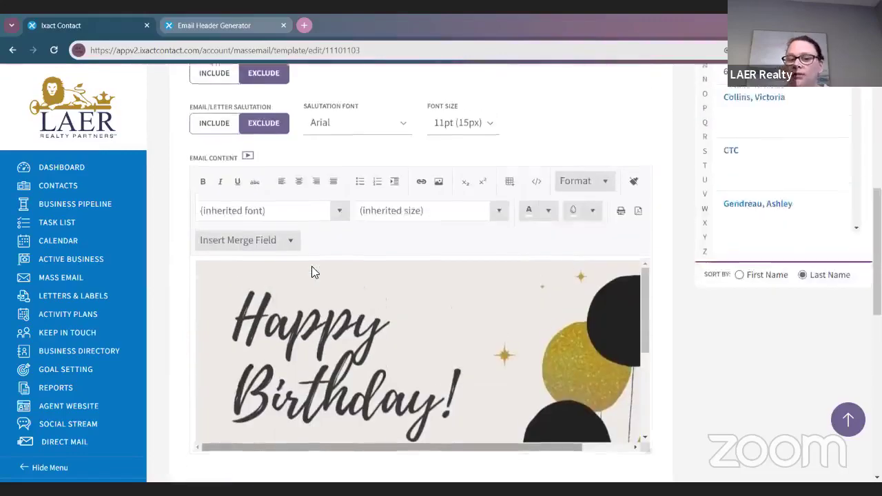
{"action": "scroll", "coordinate": [427, 329], "scroll_direction": "down", "scroll_amount": 3}
{"action": "scroll", "coordinate": [469, 341], "scroll_direction": "up", "scroll_amount": 3}
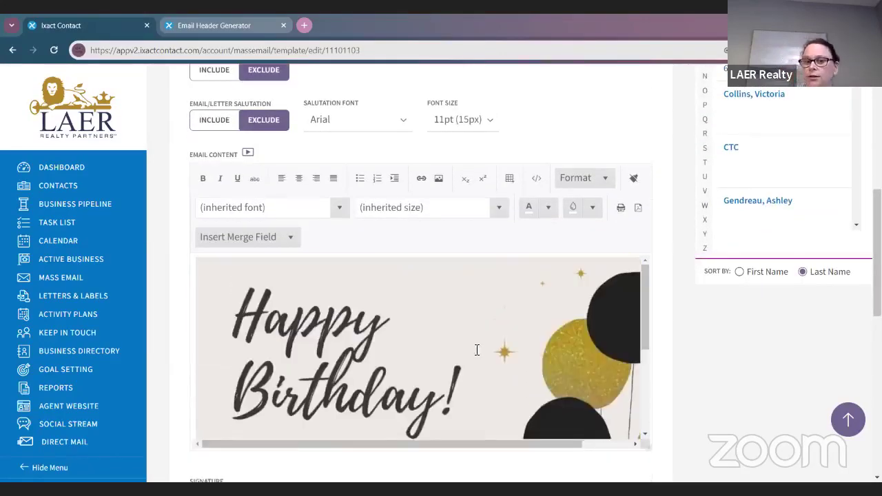
{"action": "scroll", "coordinate": [498, 347], "scroll_direction": "up", "scroll_amount": 3}
{"action": "scroll", "coordinate": [498, 334], "scroll_direction": "down", "scroll_amount": 7}
{"action": "scroll", "coordinate": [500, 331], "scroll_direction": "down", "scroll_amount": 3}
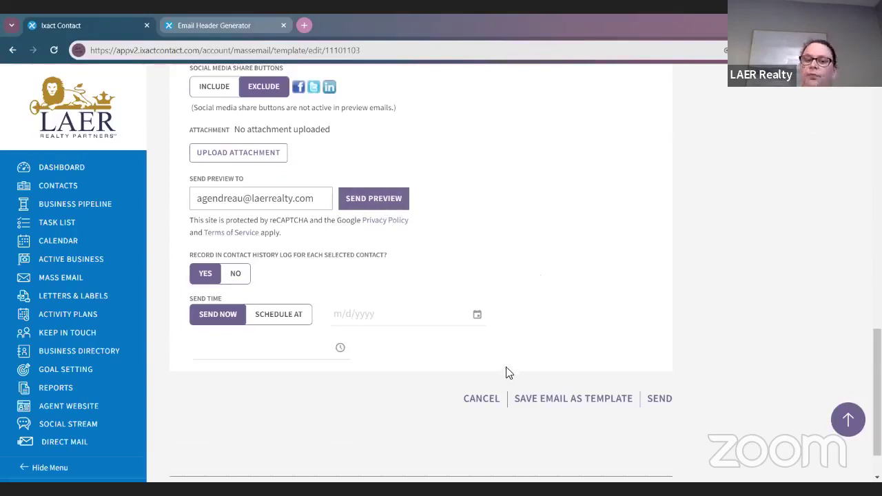
{"action": "scroll", "coordinate": [522, 347], "scroll_direction": "up", "scroll_amount": 5}
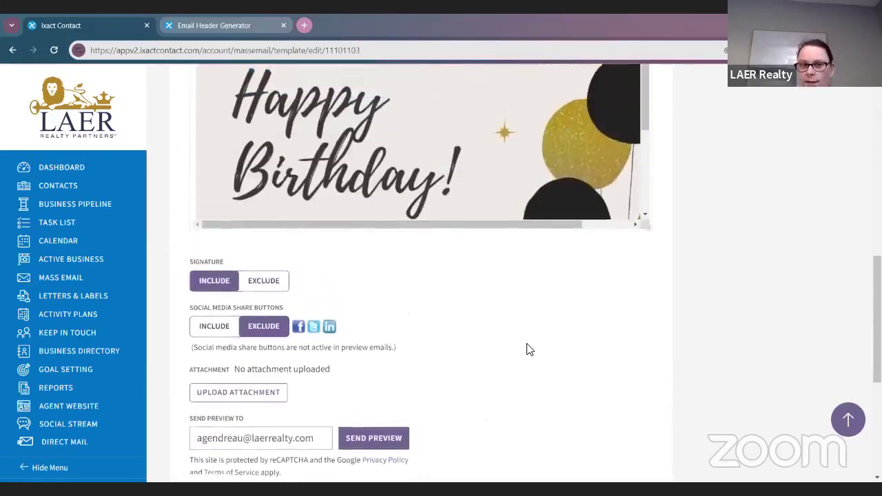
{"action": "scroll", "coordinate": [524, 345], "scroll_direction": "up", "scroll_amount": 6}
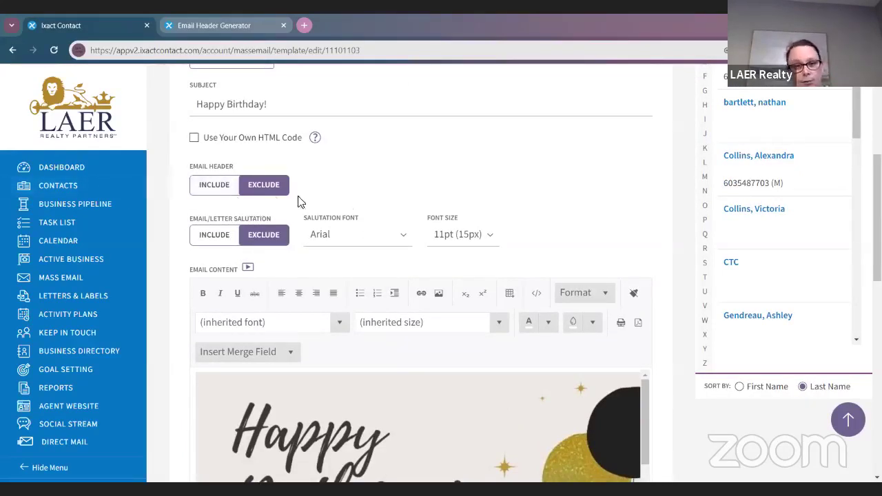
{"action": "scroll", "coordinate": [591, 255], "scroll_direction": "down", "scroll_amount": 4}
{"action": "scroll", "coordinate": [503, 183], "scroll_direction": "down", "scroll_amount": 4}
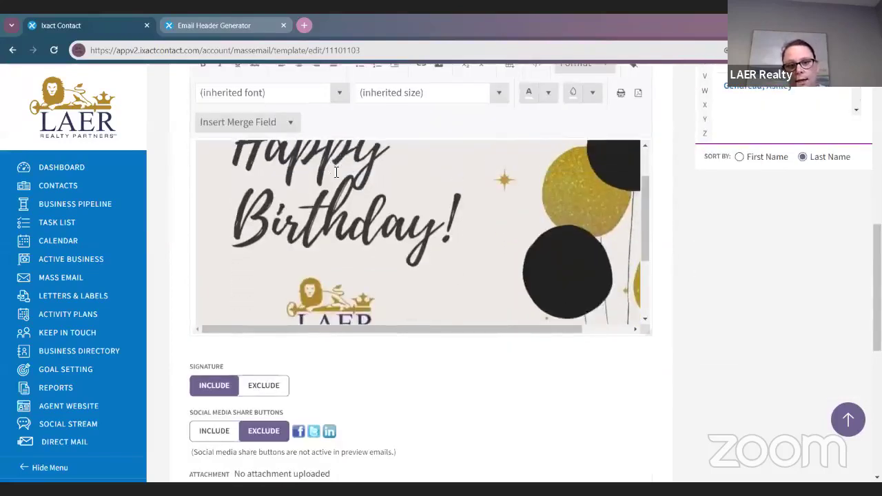
{"action": "scroll", "coordinate": [532, 315], "scroll_direction": "down", "scroll_amount": 8}
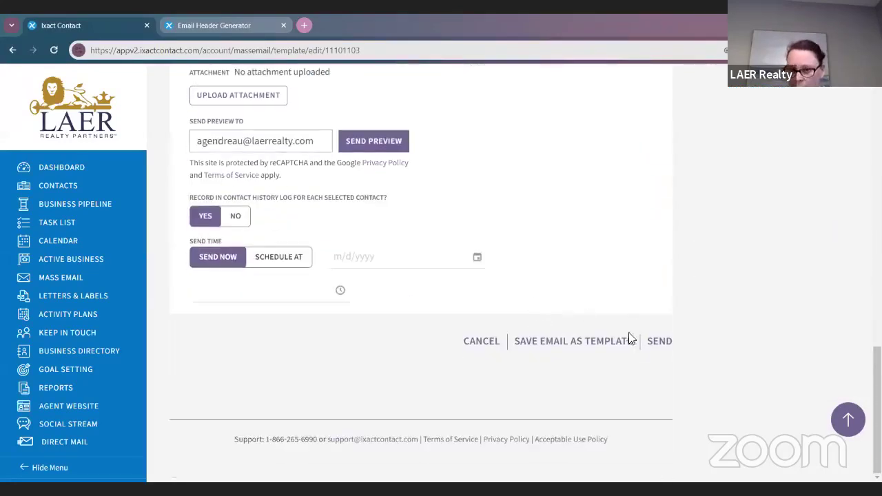
{"action": "left_click", "coordinate": [591, 345]}
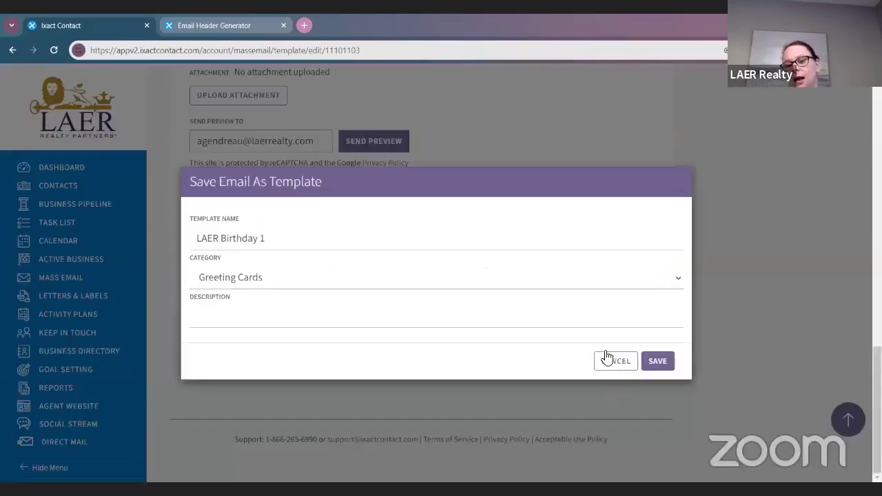
{"action": "left_click", "coordinate": [652, 364]}
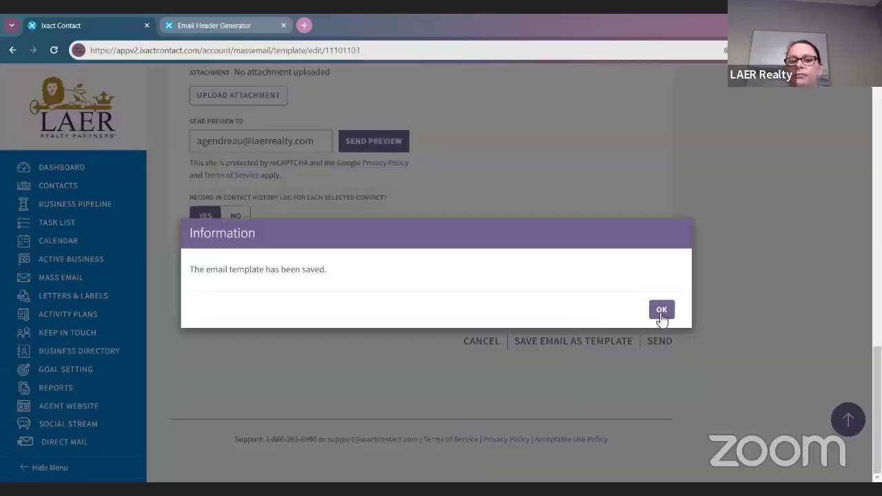
Step: Dismiss the save notice and return to the top of the LAER Birthday 1 email form
{"action": "left_click", "coordinate": [662, 310]}
{"action": "scroll", "coordinate": [508, 343], "scroll_direction": "up", "scroll_amount": 8}
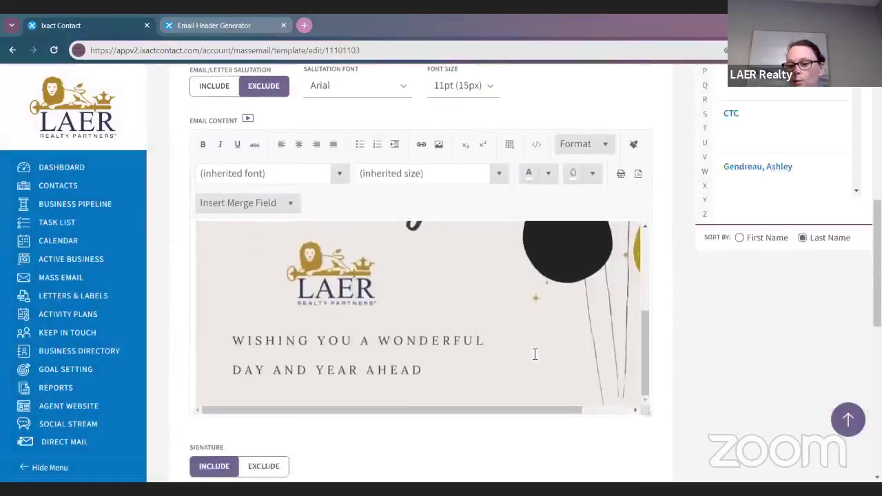
{"action": "scroll", "coordinate": [535, 355], "scroll_direction": "up", "scroll_amount": 6}
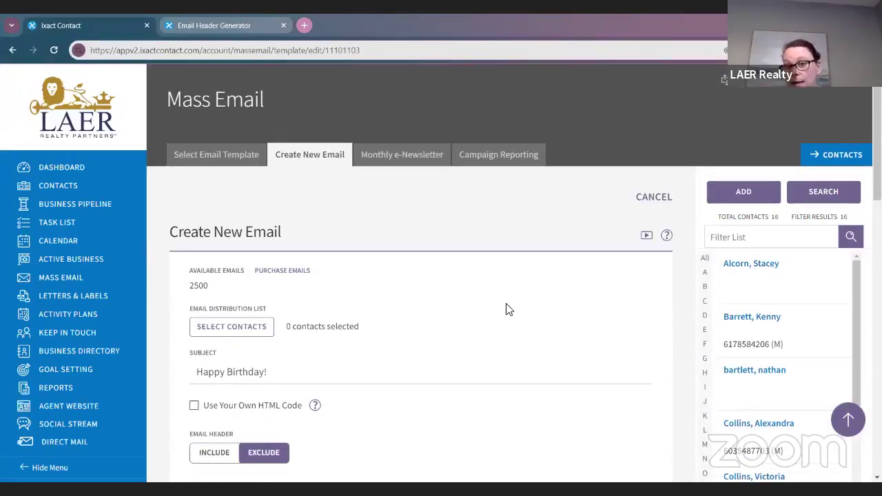
Step: Open Campaign Reporting and review the Mass Email Reporting figures
{"action": "left_click", "coordinate": [513, 162]}
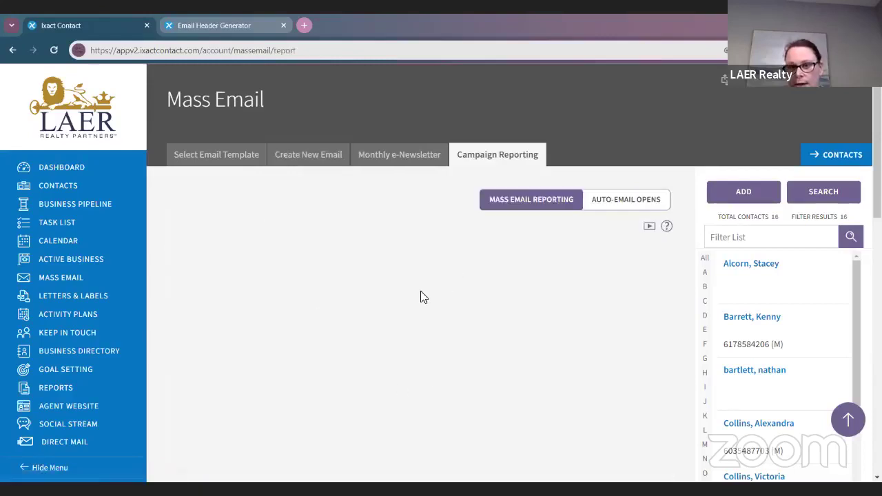
{"action": "scroll", "coordinate": [518, 271], "scroll_direction": "down", "scroll_amount": 2}
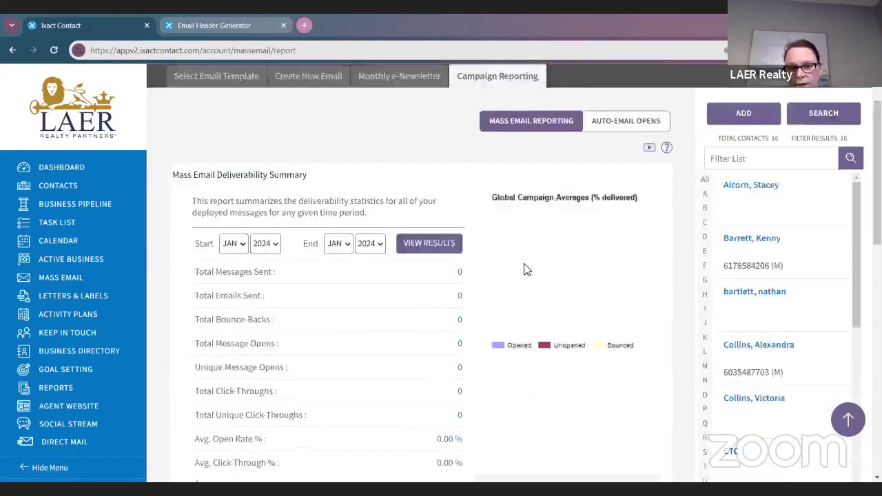
{"action": "scroll", "coordinate": [364, 276], "scroll_direction": "down", "scroll_amount": 1}
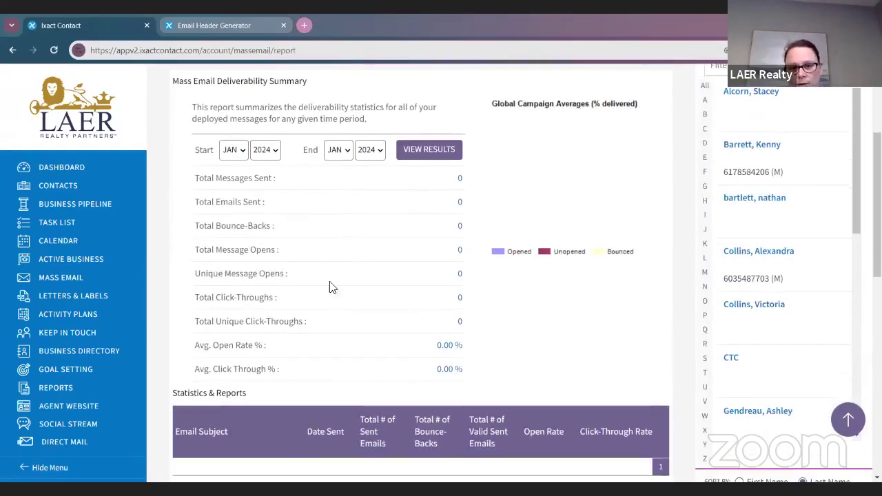
{"action": "scroll", "coordinate": [335, 293], "scroll_direction": "down", "scroll_amount": 2}
{"action": "scroll", "coordinate": [336, 284], "scroll_direction": "down", "scroll_amount": 2}
{"action": "scroll", "coordinate": [337, 283], "scroll_direction": "up", "scroll_amount": 5}
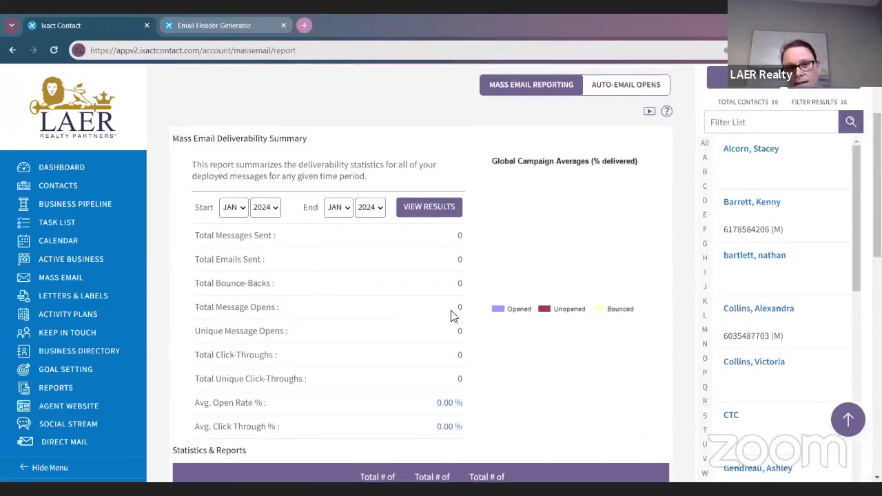
{"action": "scroll", "coordinate": [518, 307], "scroll_direction": "up", "scroll_amount": 2}
Step: View the Auto-Email Opens table of opened birthday and anniversary emails, then return to the Dashboard
{"action": "left_click", "coordinate": [607, 201]}
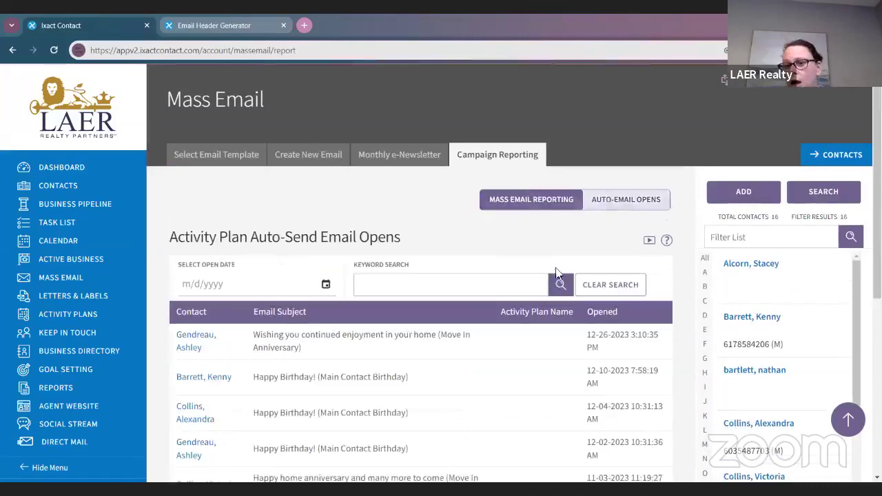
{"action": "scroll", "coordinate": [549, 281], "scroll_direction": "down", "scroll_amount": 2}
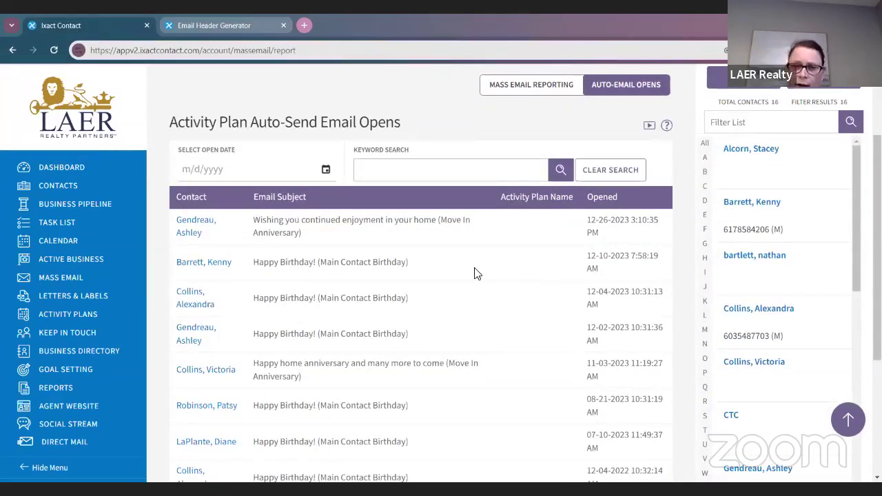
{"action": "scroll", "coordinate": [480, 273], "scroll_direction": "down", "scroll_amount": 1}
{"action": "scroll", "coordinate": [473, 243], "scroll_direction": "down", "scroll_amount": 1}
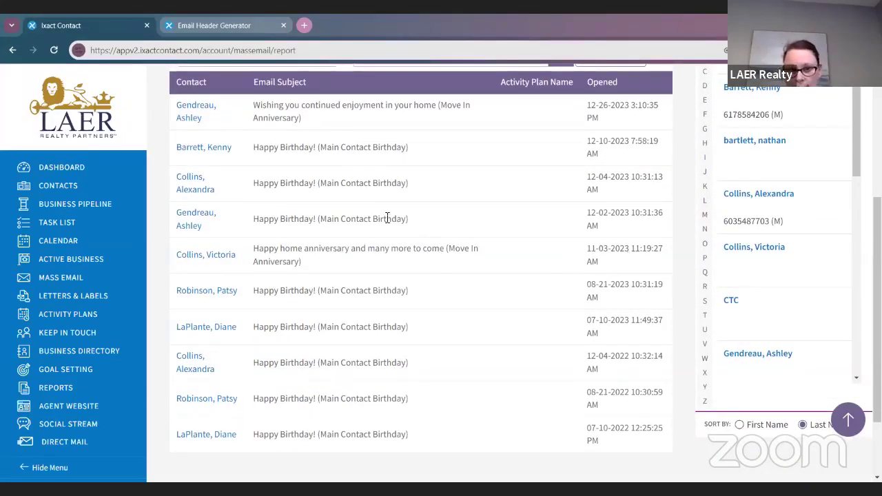
{"action": "scroll", "coordinate": [389, 221], "scroll_direction": "down", "scroll_amount": 1}
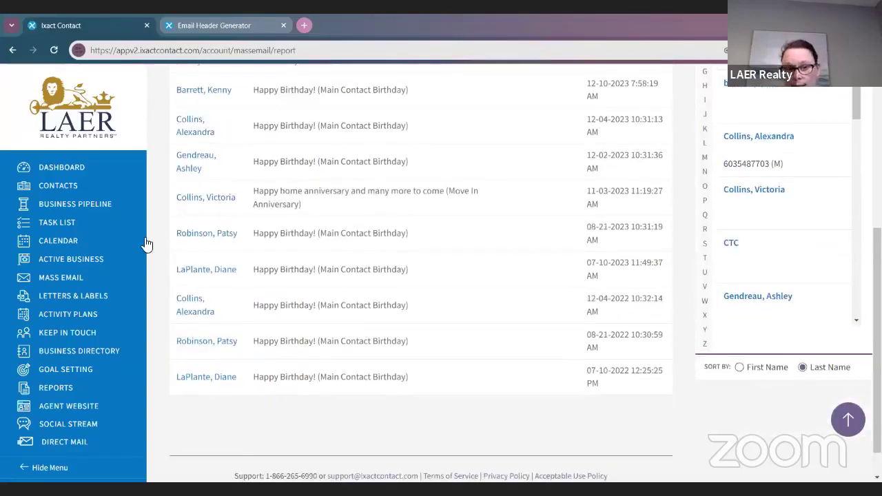
{"action": "scroll", "coordinate": [72, 283], "scroll_direction": "up", "scroll_amount": 5}
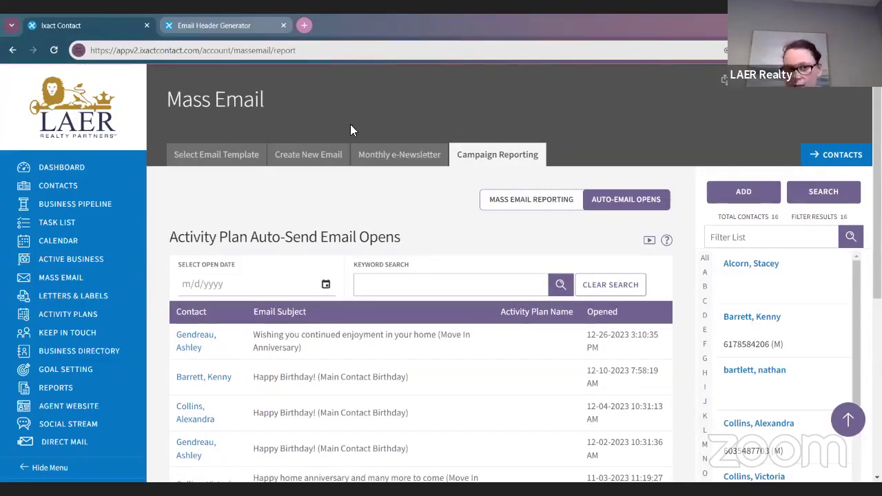
{"action": "left_click", "coordinate": [56, 171]}
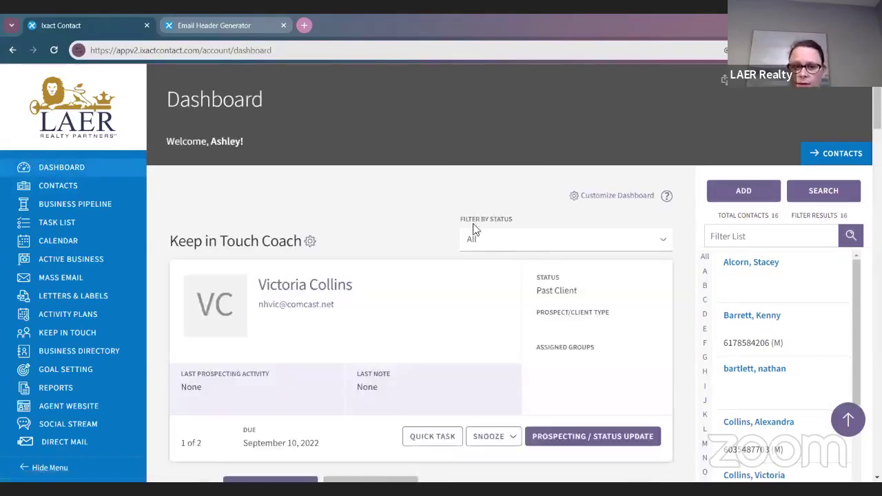
Step: Scroll through the Dashboard sections, including the Keep in Touch Coach
{"action": "scroll", "coordinate": [475, 230], "scroll_direction": "down", "scroll_amount": 6}
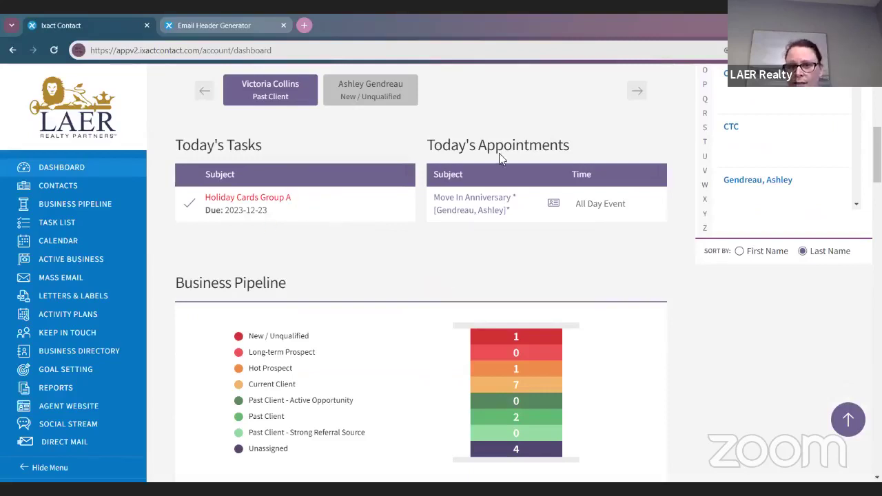
{"action": "scroll", "coordinate": [521, 214], "scroll_direction": "down", "scroll_amount": 3}
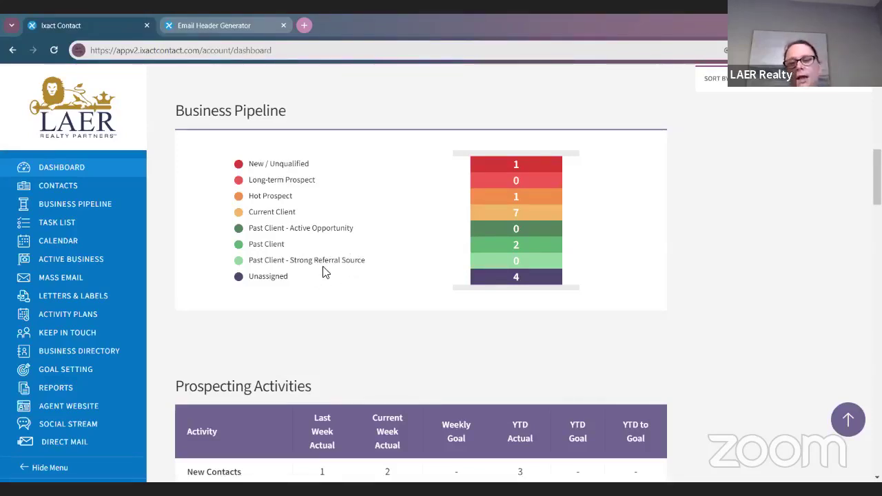
{"action": "scroll", "coordinate": [317, 256], "scroll_direction": "down", "scroll_amount": 1}
{"action": "scroll", "coordinate": [300, 230], "scroll_direction": "down", "scroll_amount": 4}
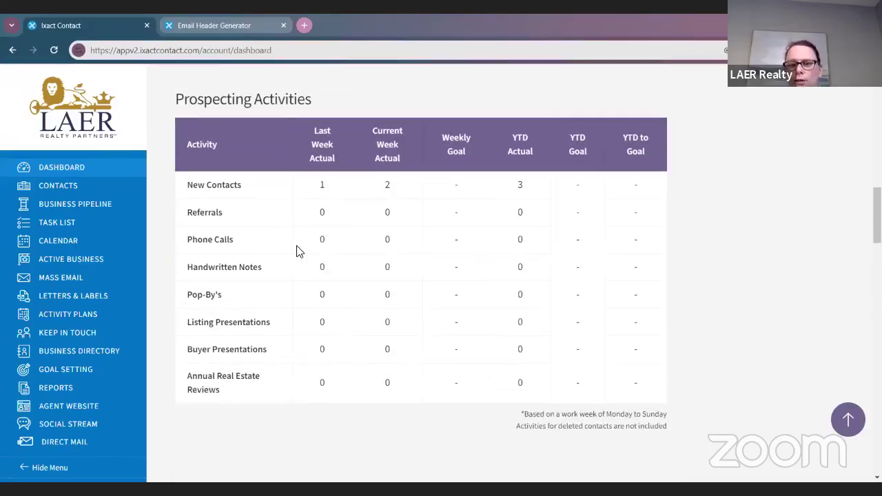
{"action": "scroll", "coordinate": [293, 242], "scroll_direction": "down", "scroll_amount": 1}
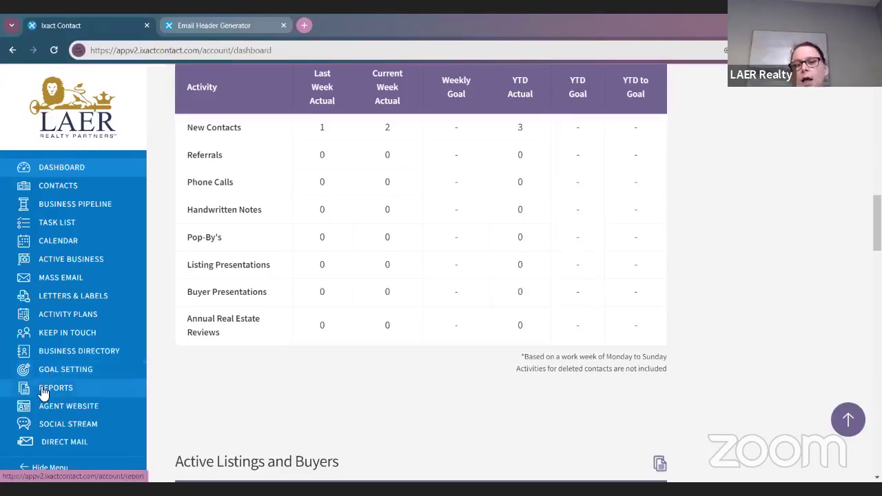
{"action": "scroll", "coordinate": [85, 356], "scroll_direction": "up", "scroll_amount": 1}
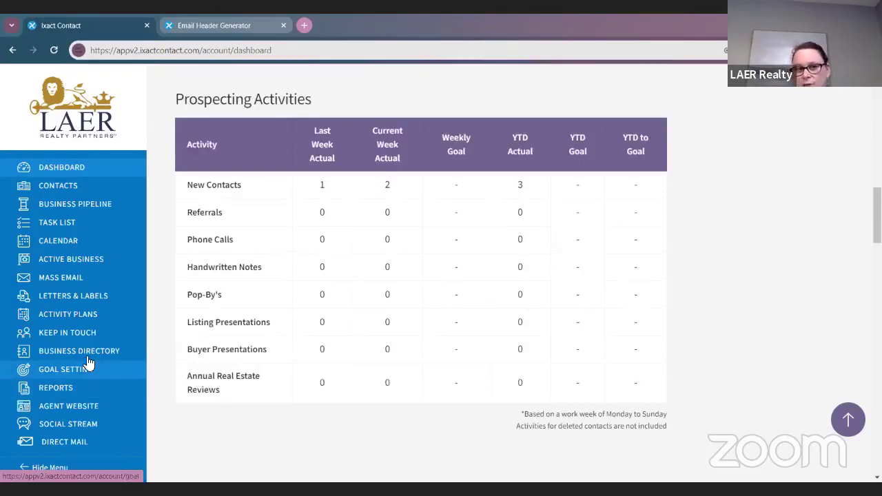
{"action": "scroll", "coordinate": [518, 357], "scroll_direction": "down", "scroll_amount": 2}
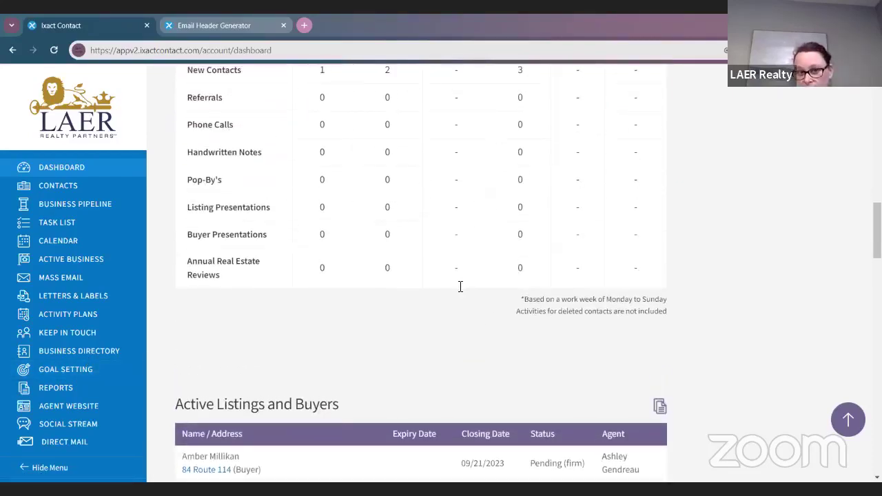
{"action": "scroll", "coordinate": [461, 287], "scroll_direction": "up", "scroll_amount": 1}
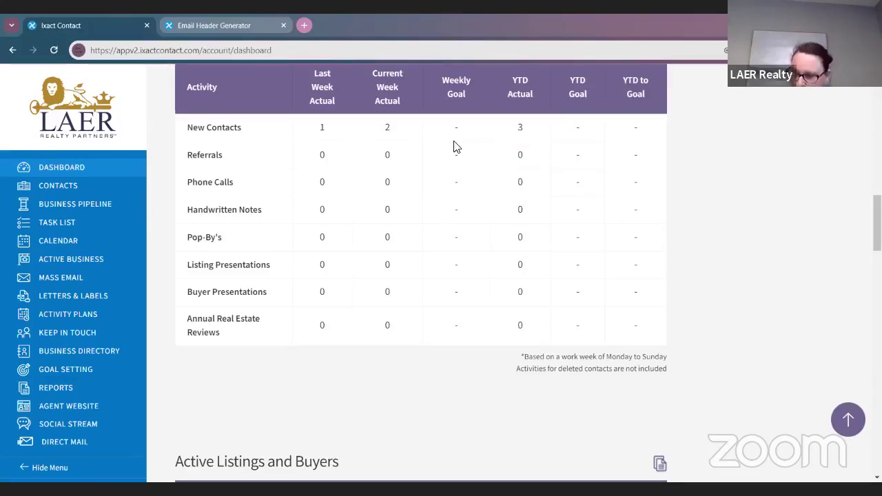
Step: Browse the contacts list and open a contact's profile page
{"action": "scroll", "coordinate": [453, 146], "scroll_direction": "down", "scroll_amount": 3}
{"action": "scroll", "coordinate": [451, 145], "scroll_direction": "down", "scroll_amount": 2}
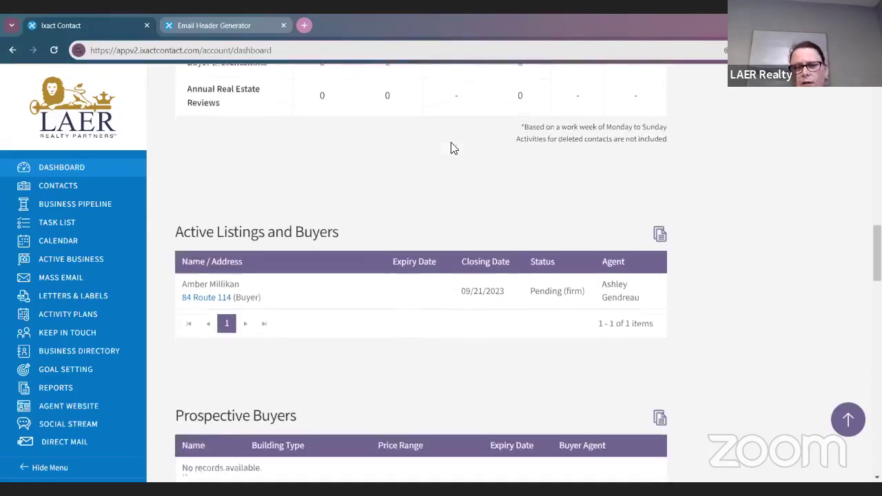
{"action": "scroll", "coordinate": [328, 204], "scroll_direction": "down", "scroll_amount": 1}
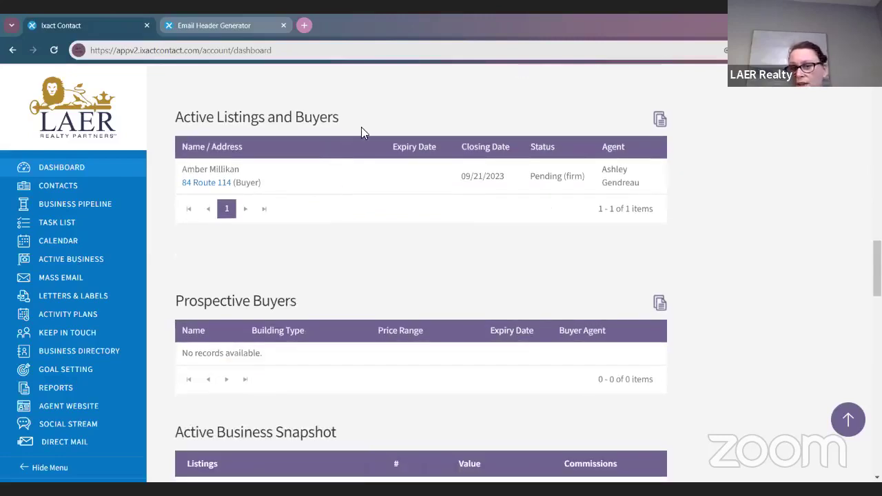
{"action": "scroll", "coordinate": [379, 201], "scroll_direction": "down", "scroll_amount": 1}
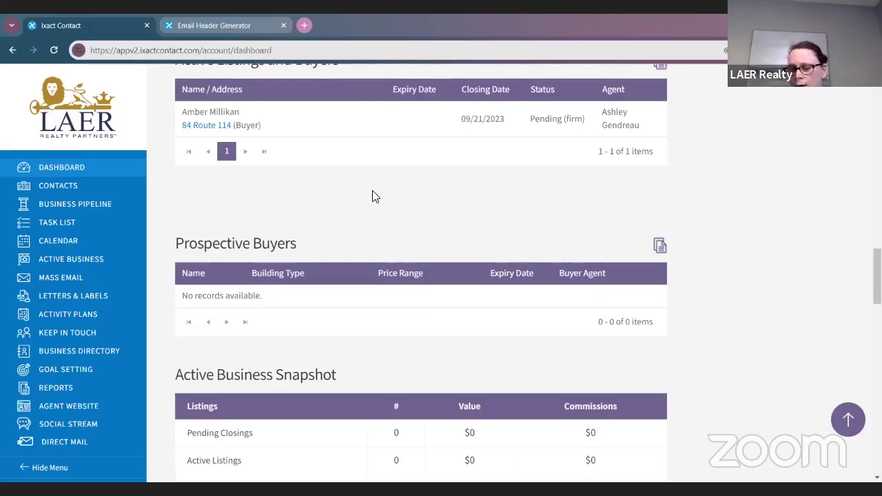
{"action": "scroll", "coordinate": [553, 308], "scroll_direction": "down", "scroll_amount": 1}
{"action": "scroll", "coordinate": [550, 309], "scroll_direction": "up", "scroll_amount": 7}
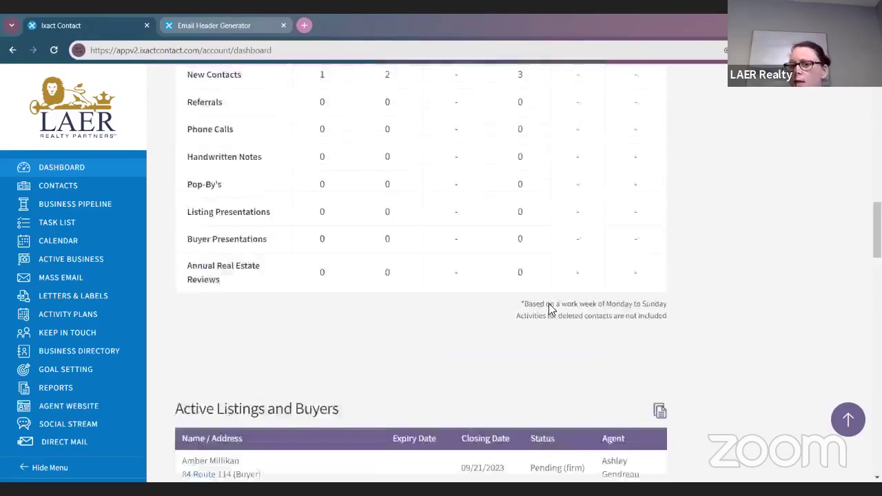
{"action": "scroll", "coordinate": [552, 310], "scroll_direction": "up", "scroll_amount": 10}
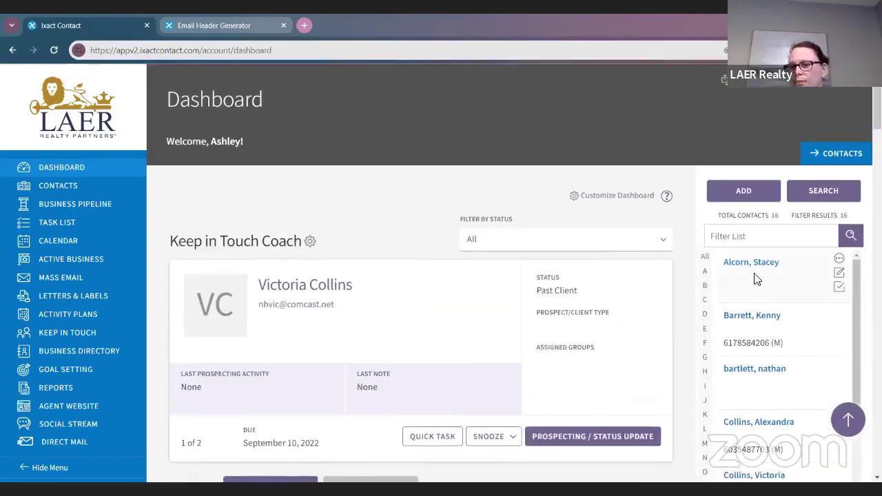
{"action": "scroll", "coordinate": [745, 293], "scroll_direction": "down", "scroll_amount": 3}
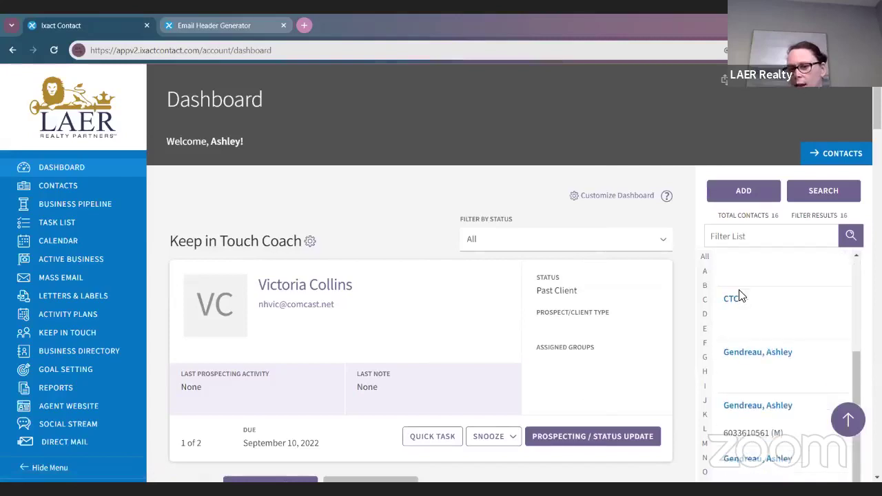
{"action": "left_click", "coordinate": [749, 355]}
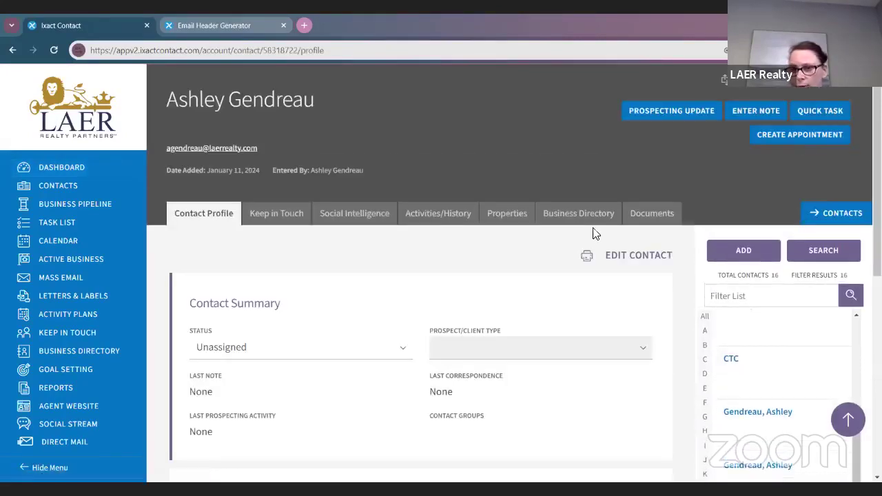
Step: Review the contact's empty Property Summary, Buying Preferences and Business History, then return to the Dashboard
{"action": "scroll", "coordinate": [571, 311], "scroll_direction": "down", "scroll_amount": 1}
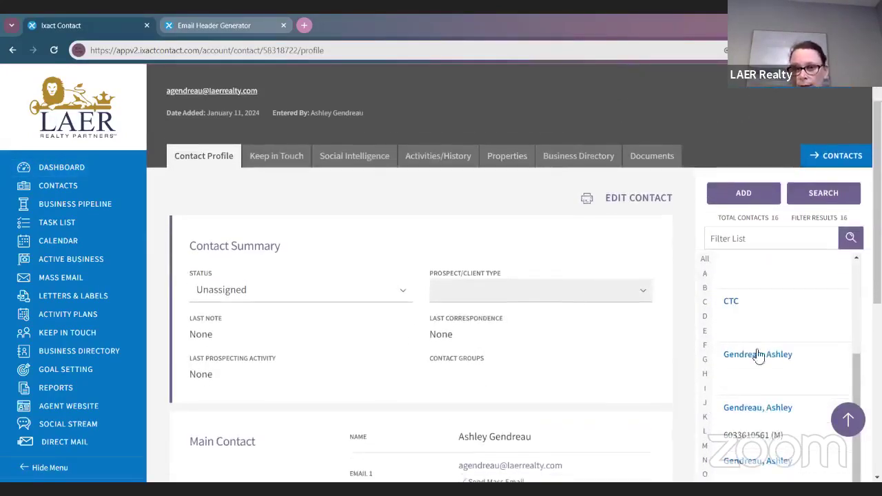
{"action": "left_click", "coordinate": [508, 160]}
{"action": "scroll", "coordinate": [427, 296], "scroll_direction": "down", "scroll_amount": 1}
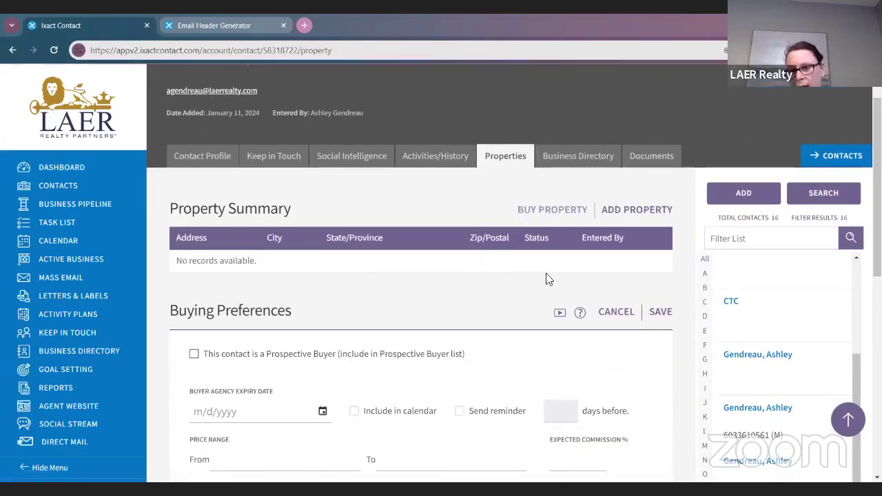
{"action": "scroll", "coordinate": [617, 247], "scroll_direction": "down", "scroll_amount": 1}
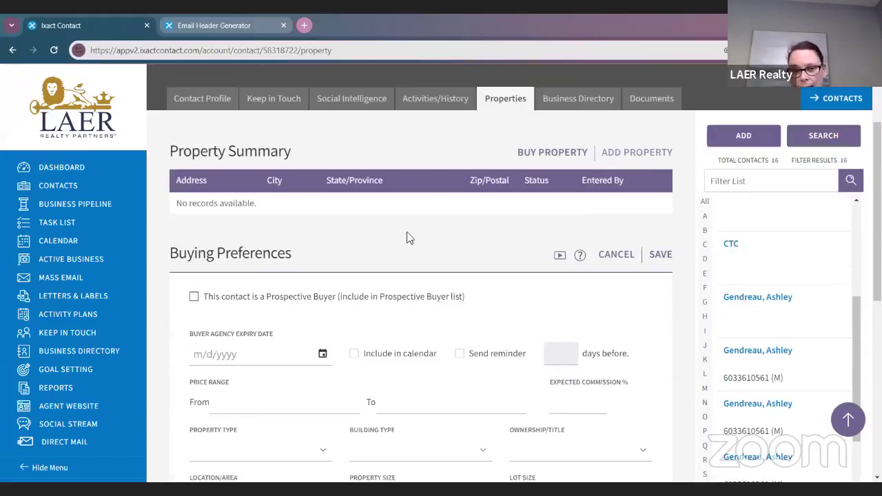
{"action": "scroll", "coordinate": [430, 319], "scroll_direction": "down", "scroll_amount": 6}
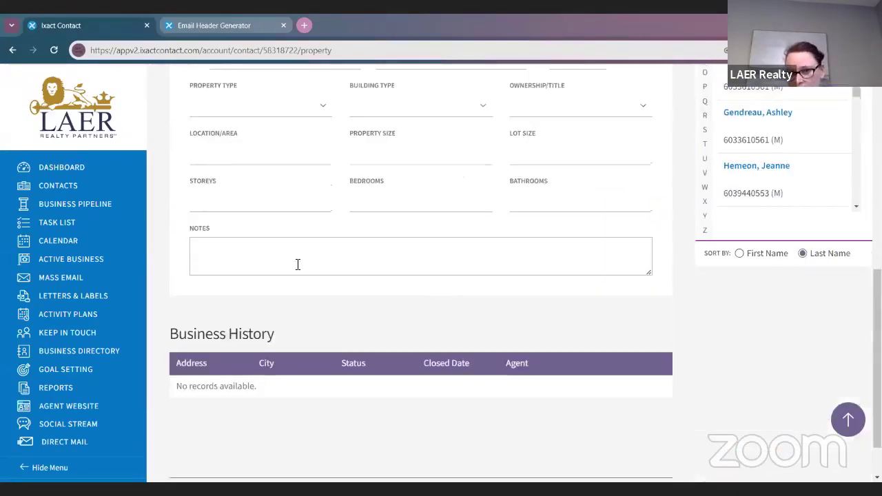
{"action": "scroll", "coordinate": [439, 289], "scroll_direction": "down", "scroll_amount": 1}
{"action": "scroll", "coordinate": [441, 335], "scroll_direction": "up", "scroll_amount": 3}
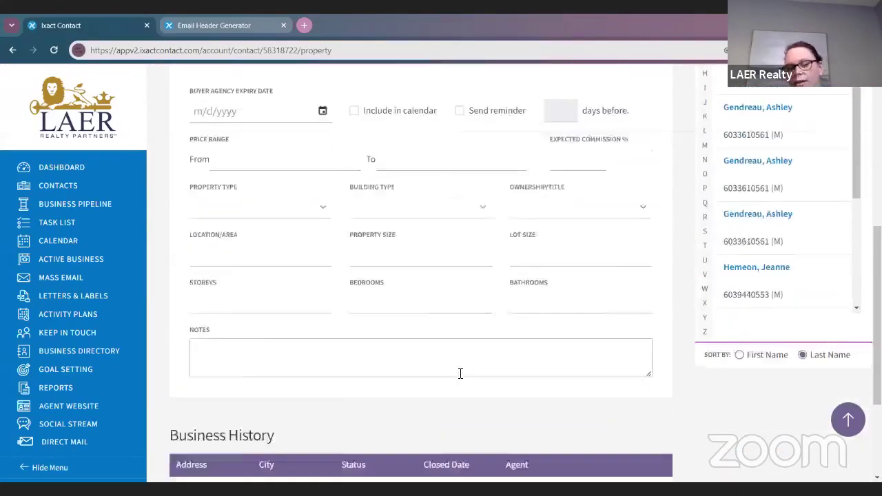
{"action": "scroll", "coordinate": [460, 373], "scroll_direction": "up", "scroll_amount": 6}
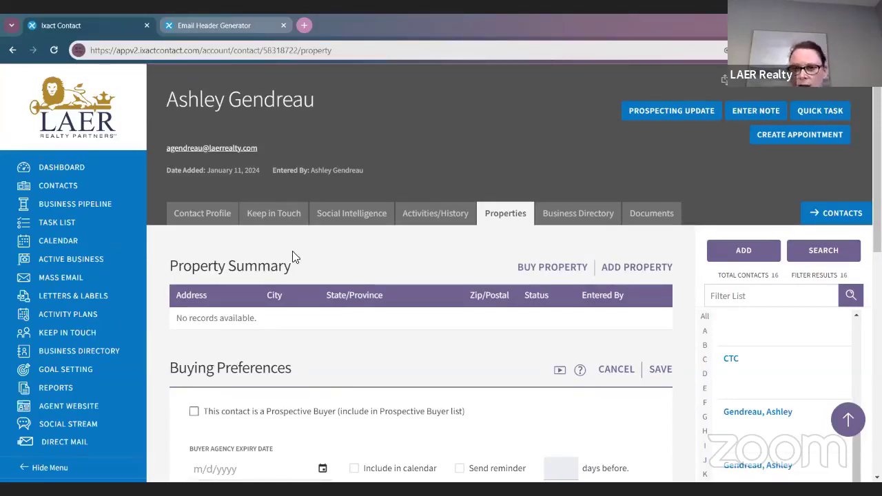
{"action": "left_click", "coordinate": [91, 167]}
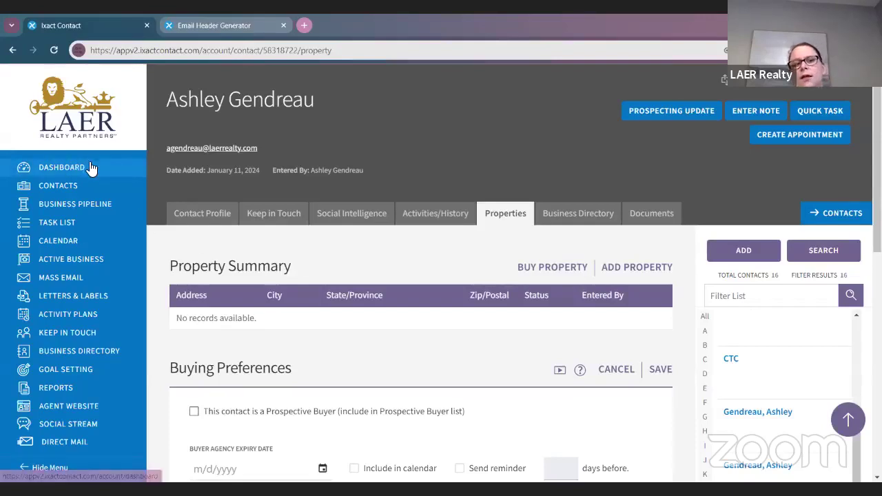